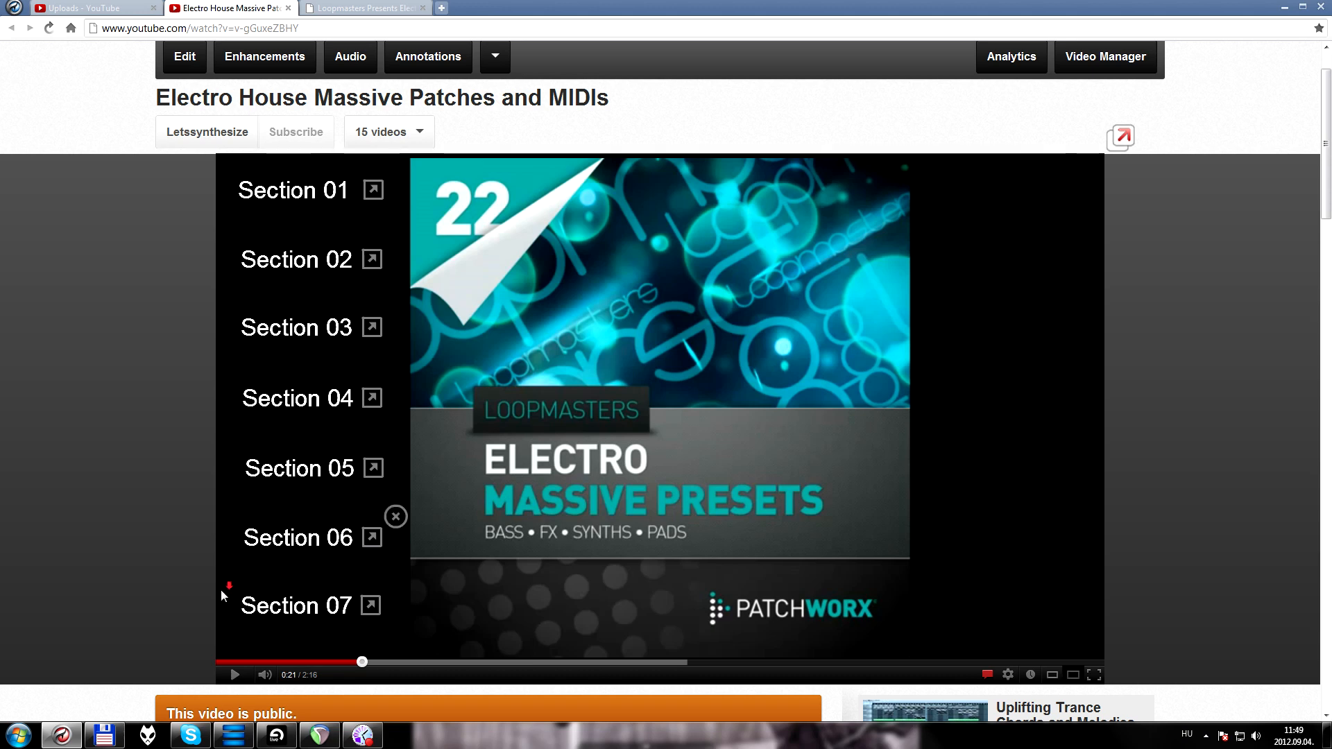
- Read the viewer comments under the Electro House Massive Patches and MIDIs video
{"action": "scroll", "coordinate": [222, 586], "scroll_direction": "down", "scroll_amount": 8}
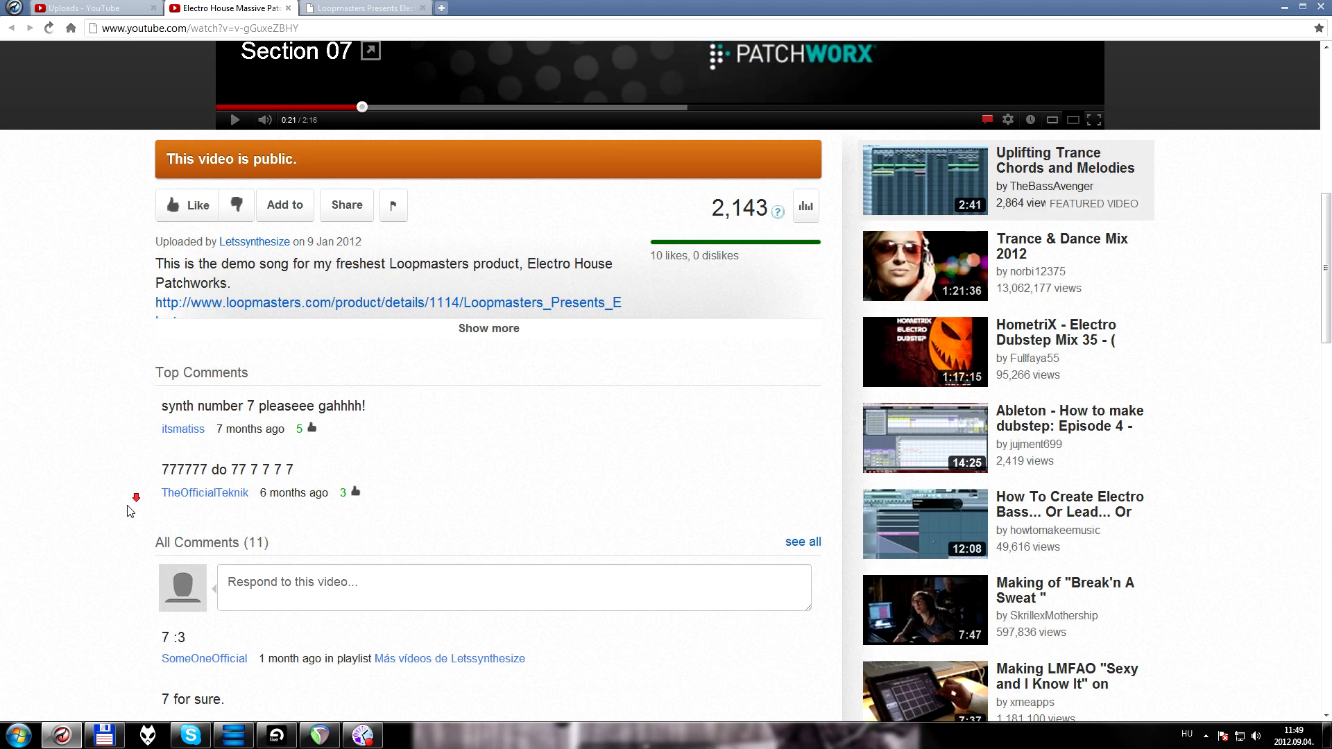
{"action": "scroll", "coordinate": [130, 511], "scroll_direction": "down", "scroll_amount": 2}
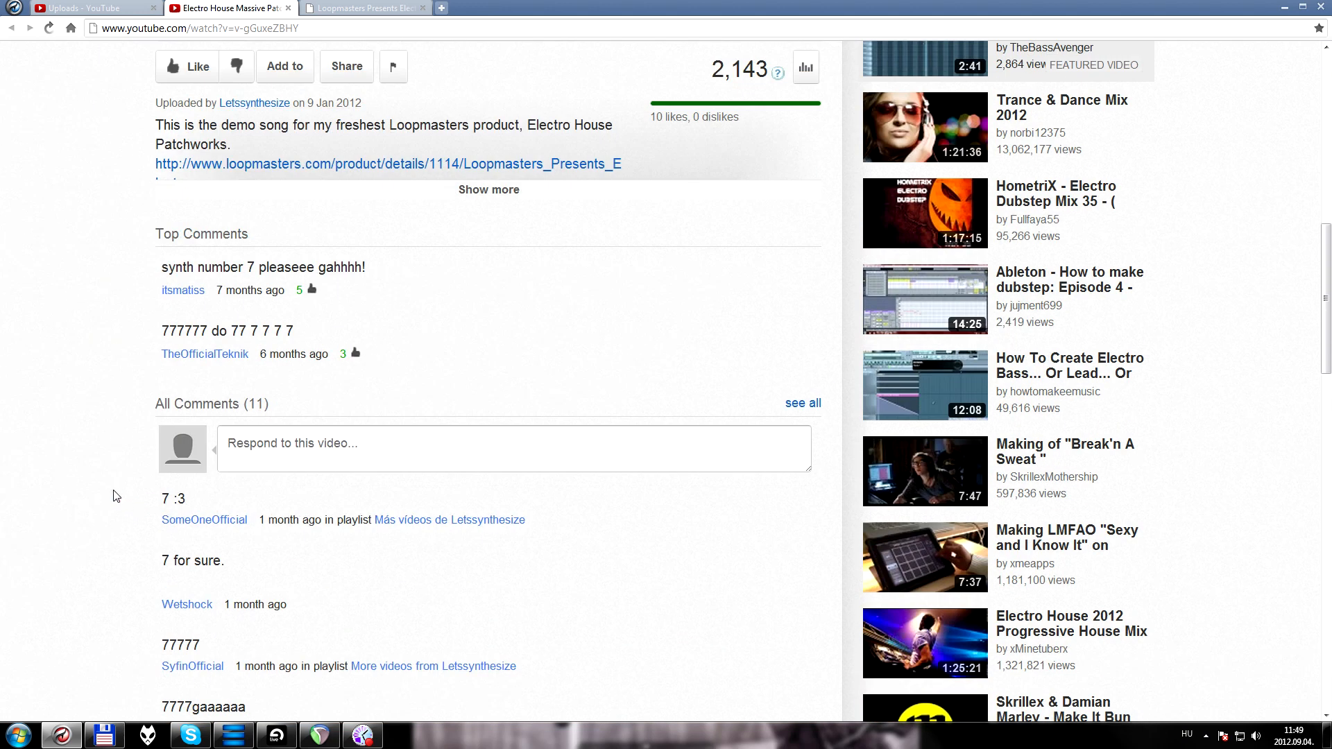
{"action": "scroll", "coordinate": [116, 493], "scroll_direction": "down", "scroll_amount": 1}
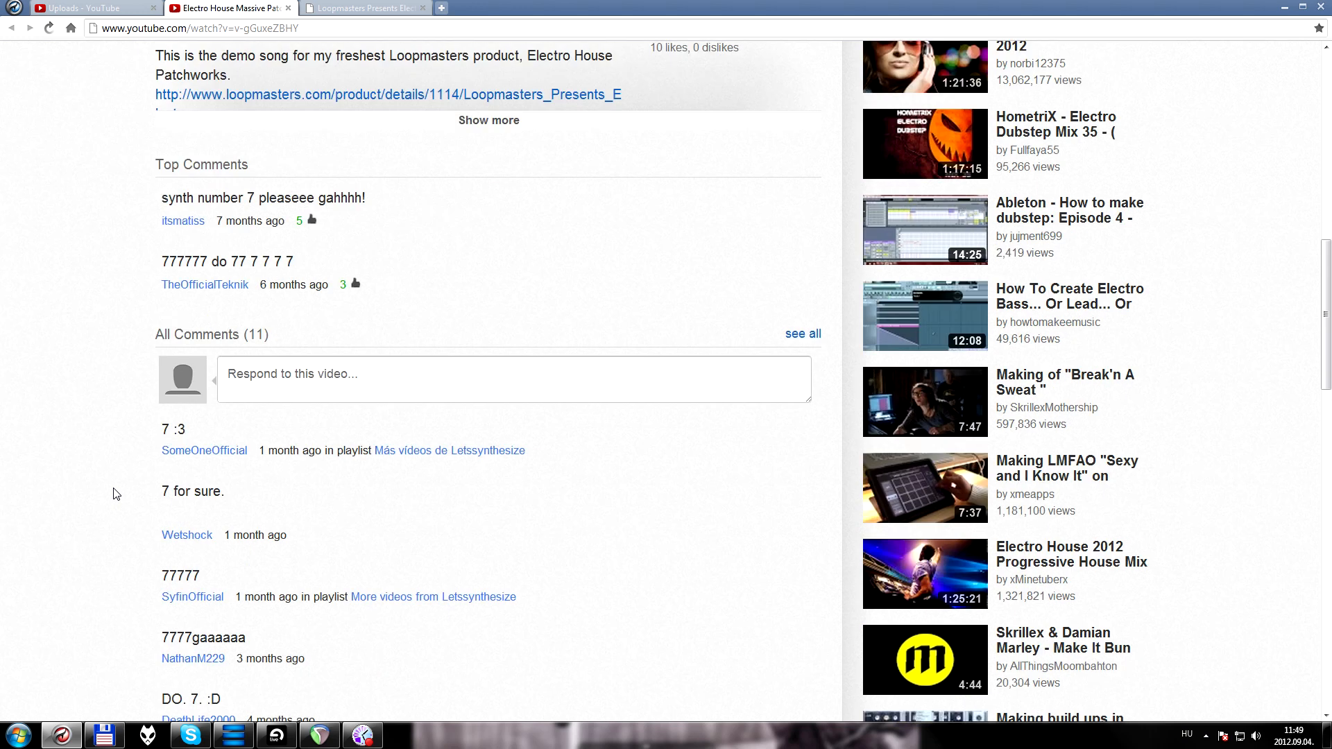
{"action": "scroll", "coordinate": [116, 494], "scroll_direction": "down", "scroll_amount": 1}
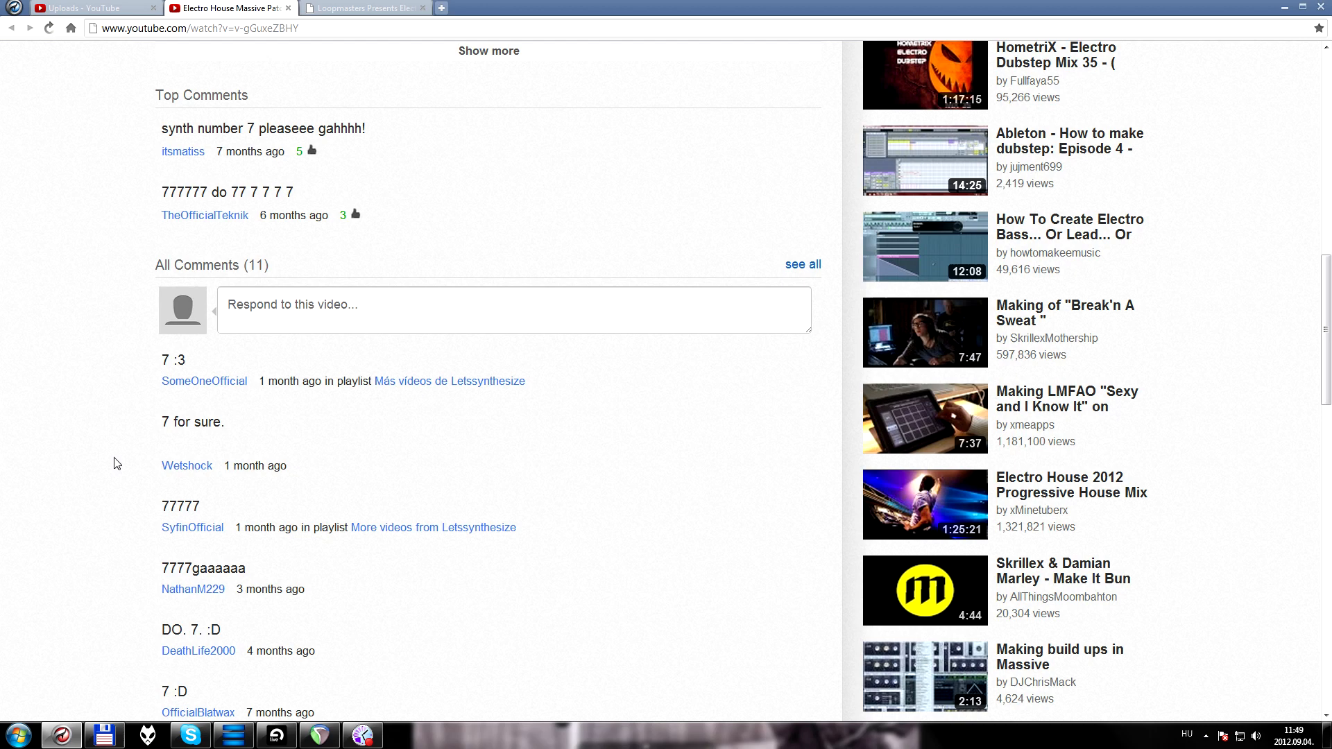
{"action": "scroll", "coordinate": [115, 465], "scroll_direction": "up", "scroll_amount": 5}
{"action": "scroll", "coordinate": [113, 460], "scroll_direction": "up", "scroll_amount": 5}
- Switch to Ableton Live in full screen and play Section 7 from bar 53
{"action": "left_click", "coordinate": [276, 736]}
{"action": "key", "text": "F11"}
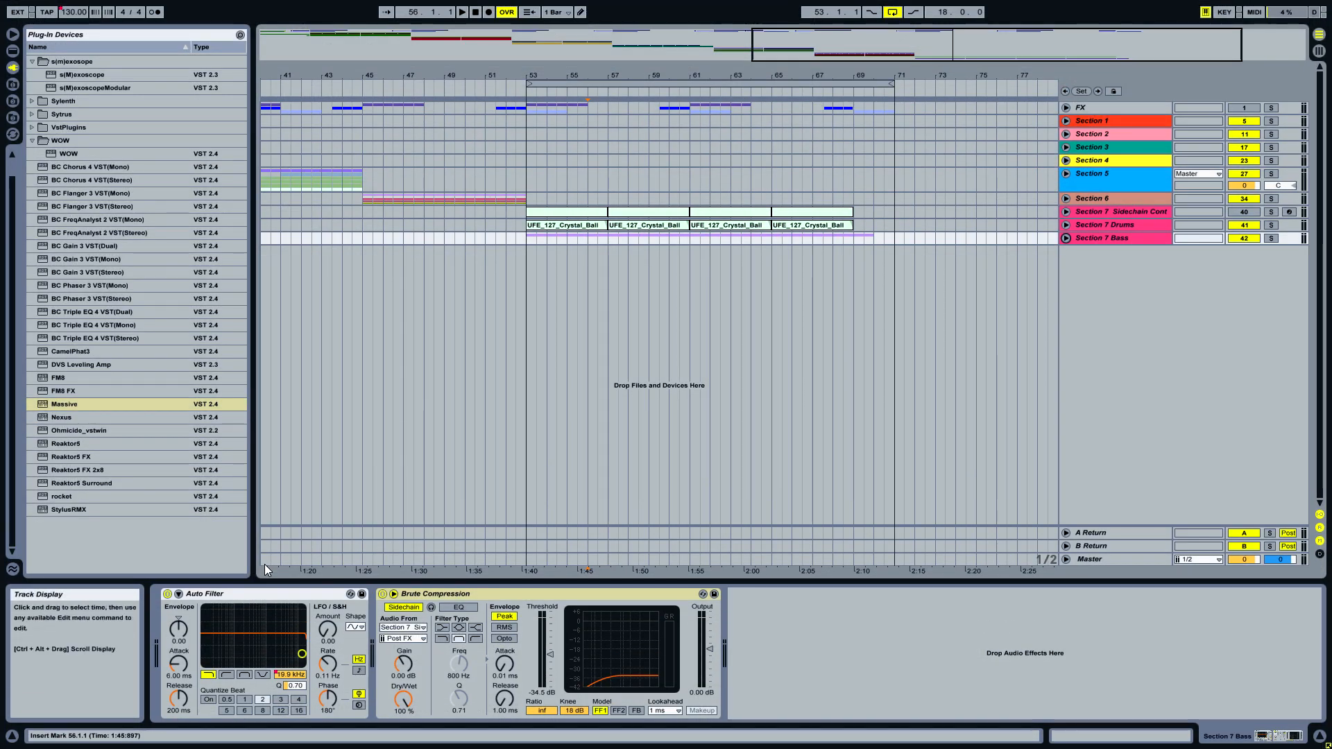
{"action": "left_click", "coordinate": [567, 214]}
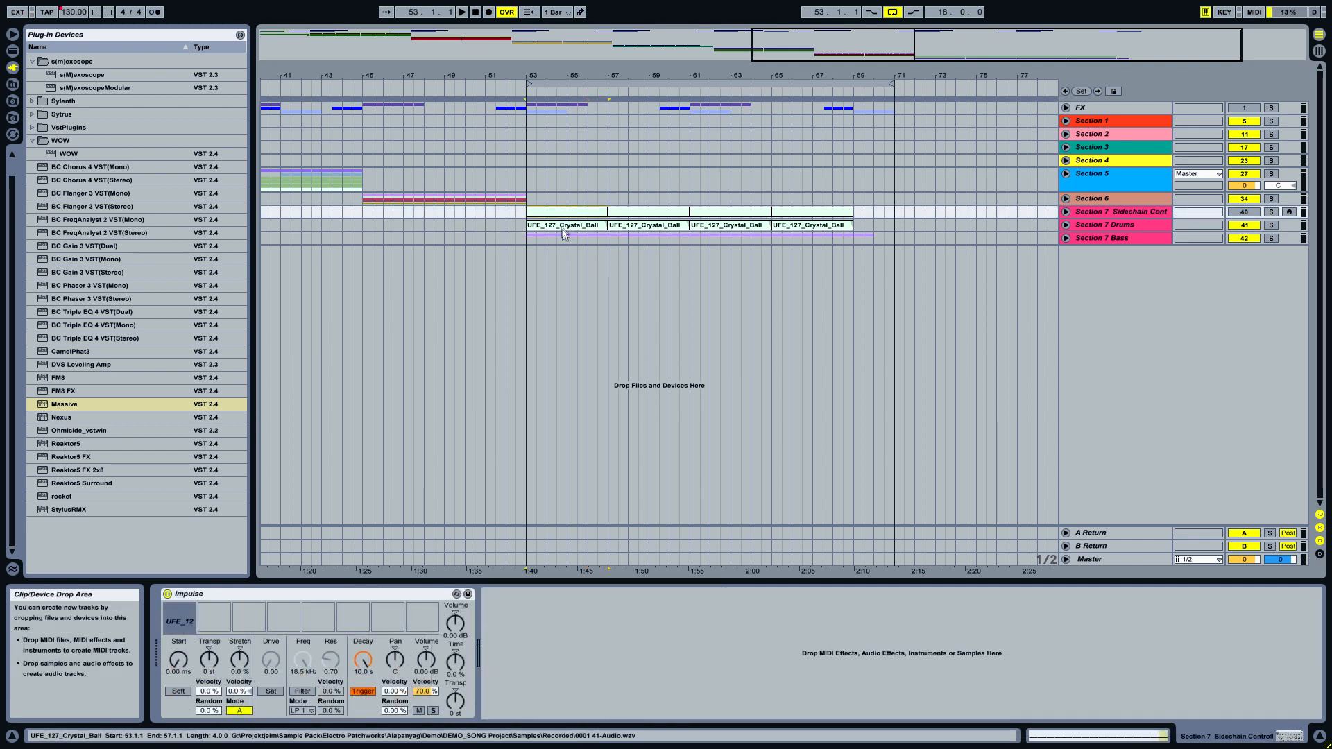
{"action": "left_click", "coordinate": [566, 232]}
{"action": "key", "text": "space"}
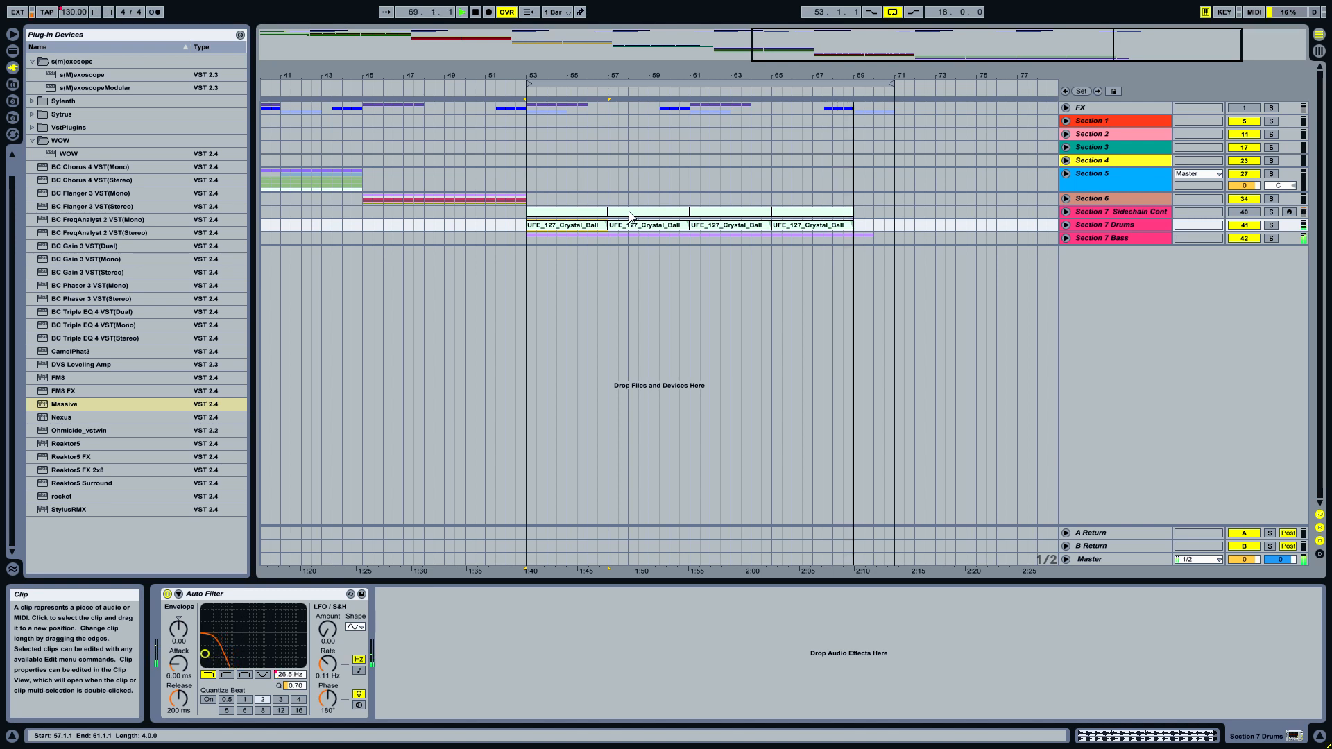
{"action": "key", "text": "space"}
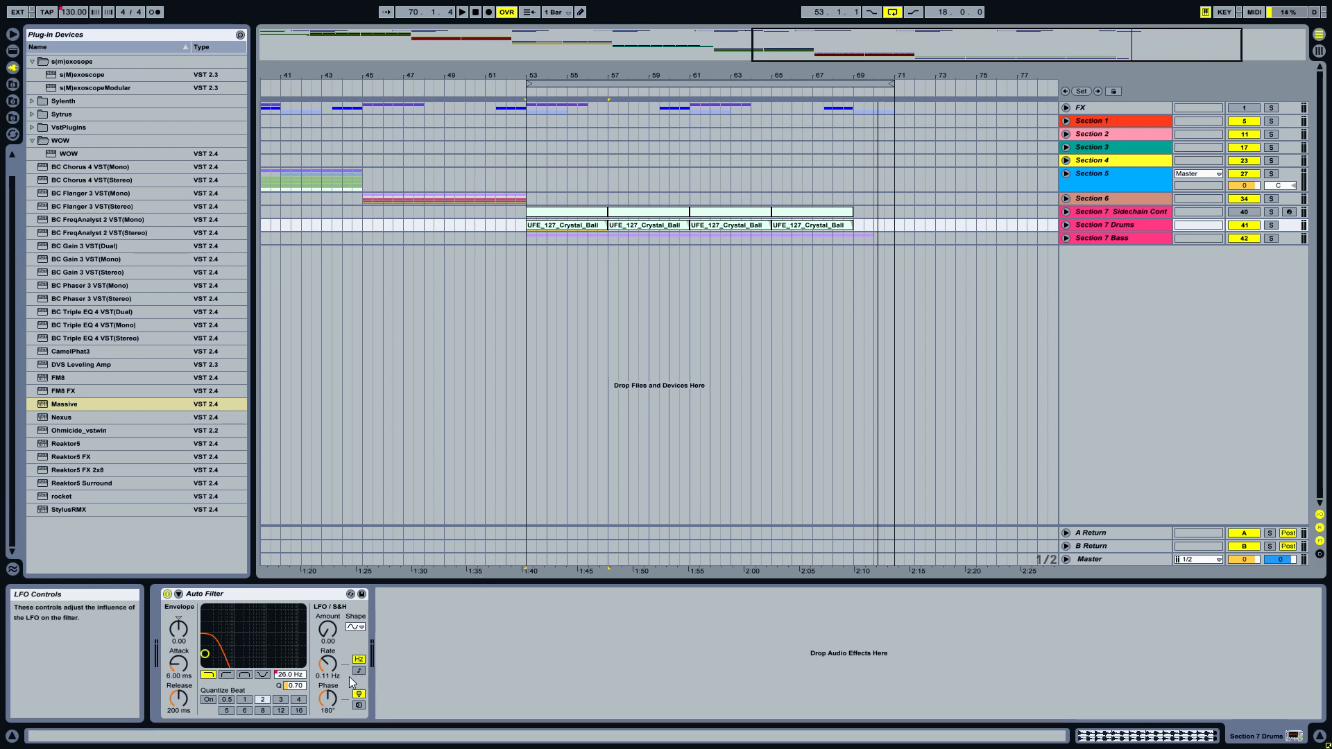
- Switch to the browser and review the Loopmasters product page for Electro Synths Massive Presets
{"action": "key", "text": "alt+Tab"}
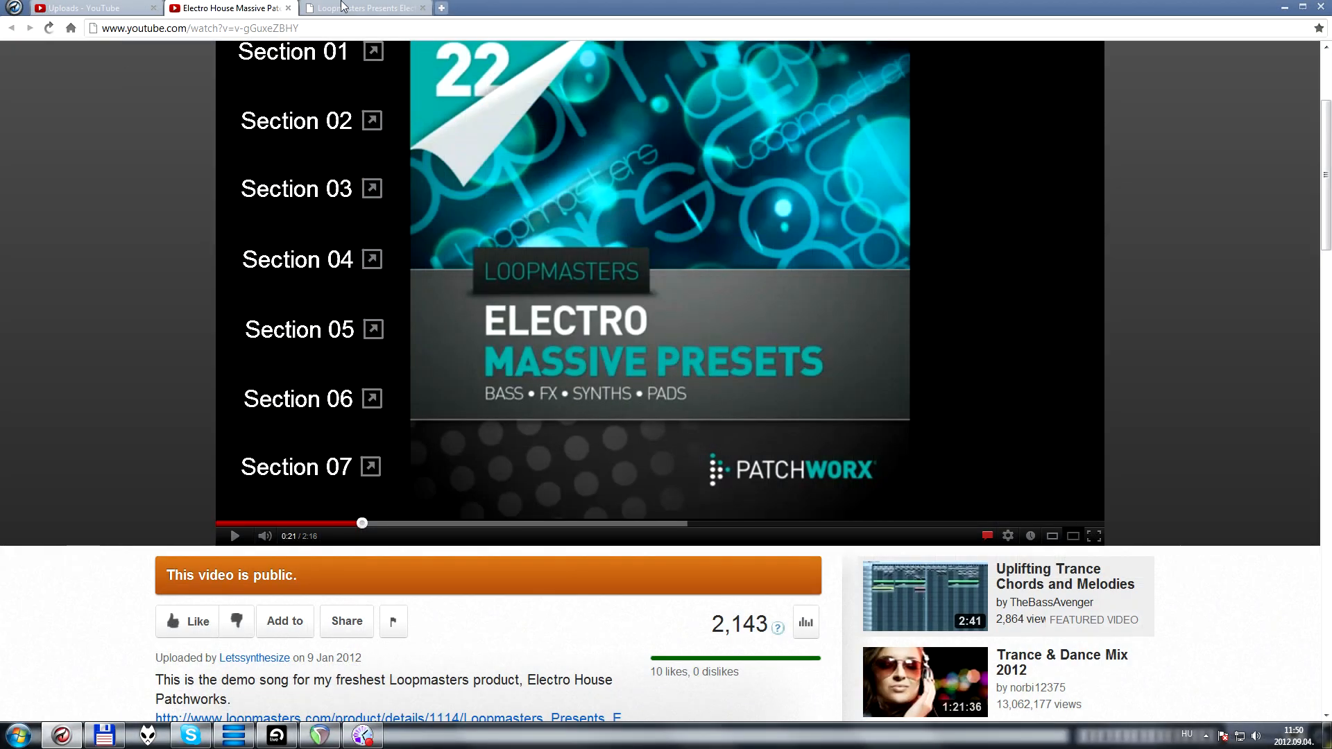
{"action": "left_click", "coordinate": [342, 6]}
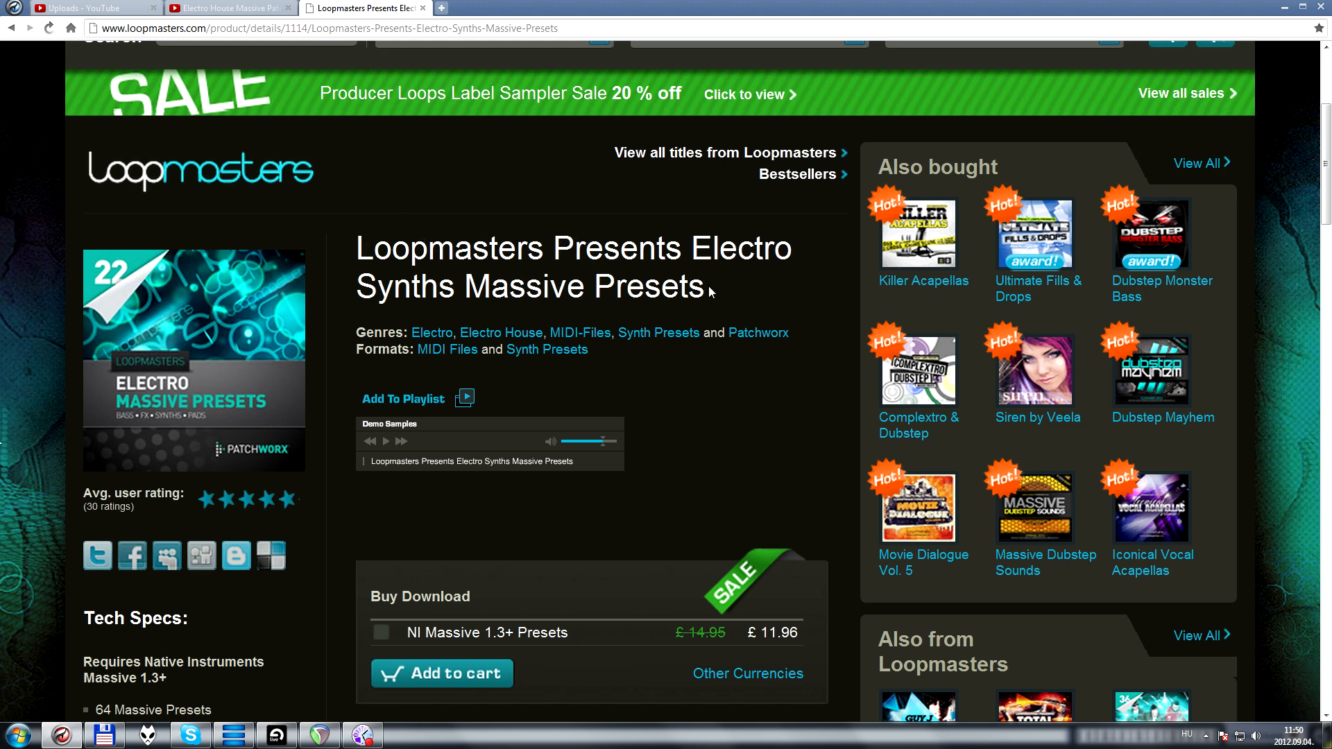
{"action": "scroll", "coordinate": [347, 206], "scroll_direction": "down", "scroll_amount": 1}
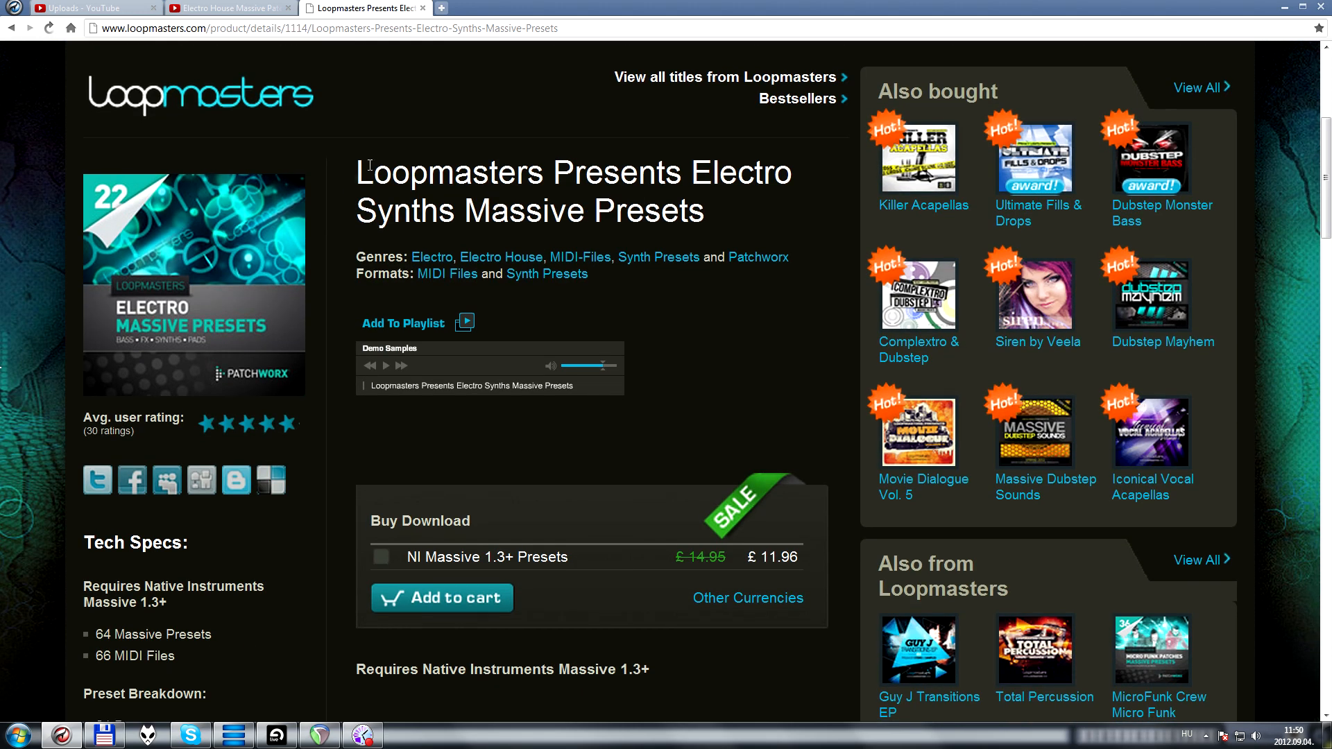
{"action": "scroll", "coordinate": [351, 208], "scroll_direction": "down", "scroll_amount": 6}
{"action": "scroll", "coordinate": [354, 241], "scroll_direction": "down", "scroll_amount": 20}
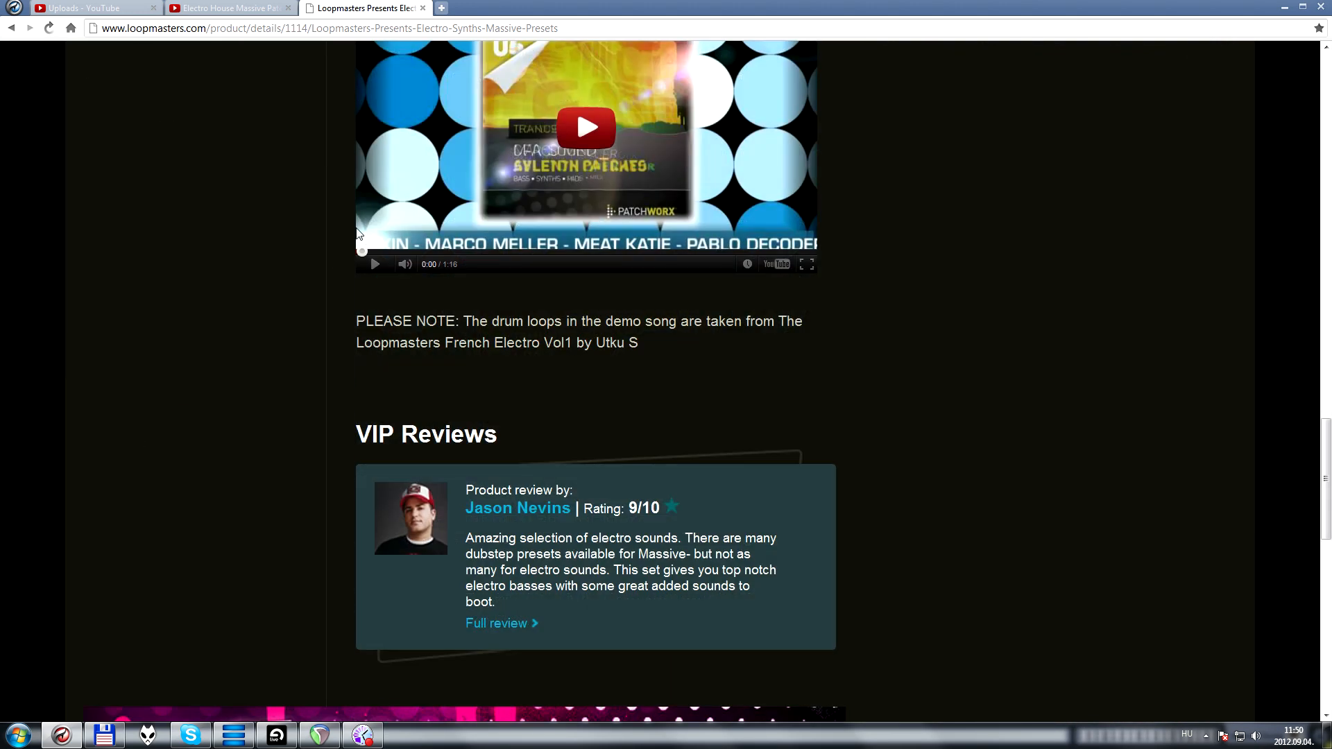
{"action": "scroll", "coordinate": [310, 286], "scroll_direction": "up", "scroll_amount": 20}
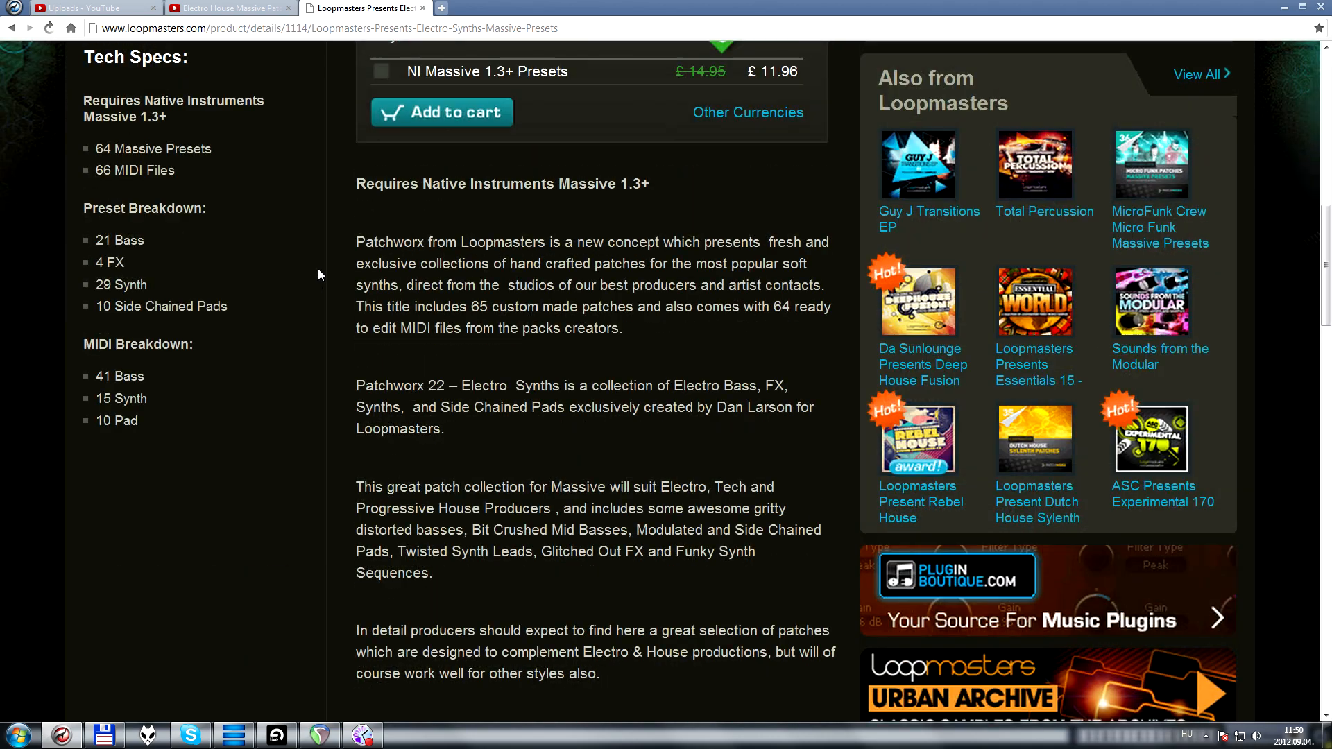
{"action": "scroll", "coordinate": [317, 275], "scroll_direction": "up", "scroll_amount": 2}
- Switch back to Ableton Live in full screen and unfold the Section 7 Bass group to show its layers
{"action": "left_click", "coordinate": [291, 738]}
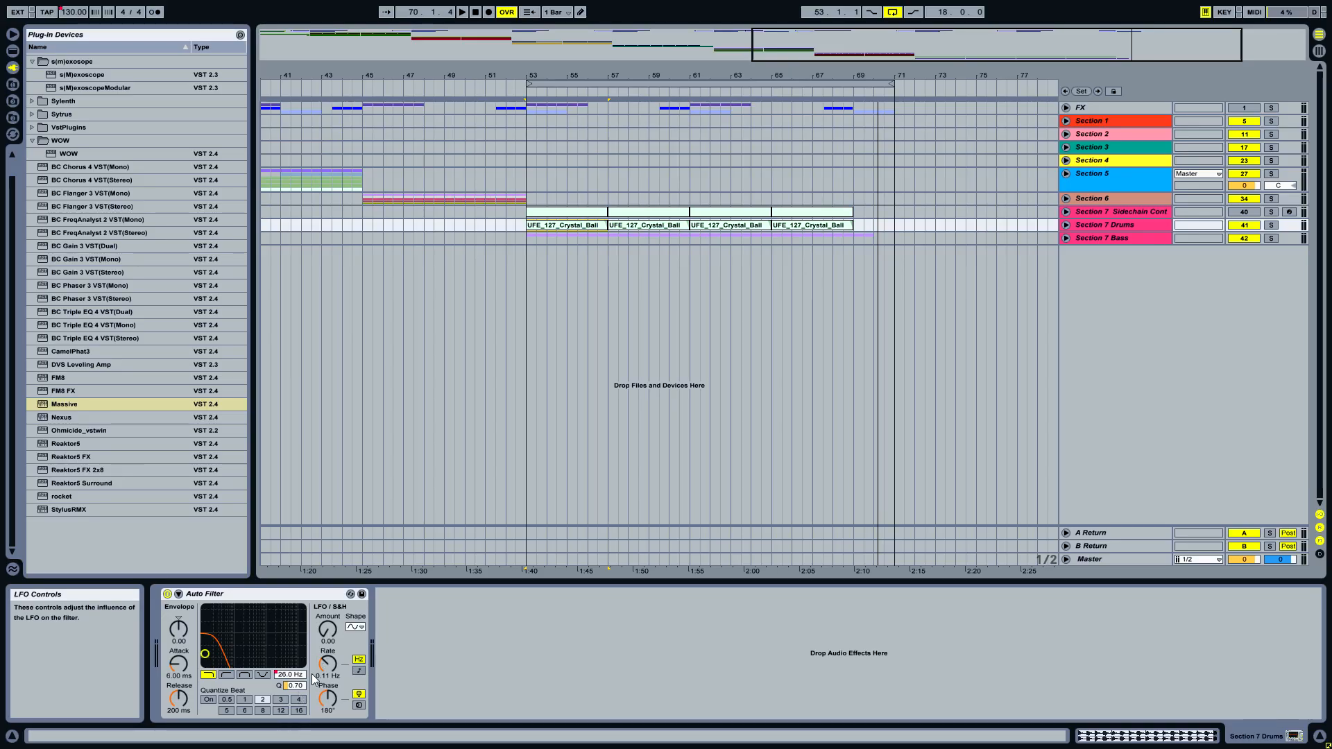
{"action": "key", "text": "F11"}
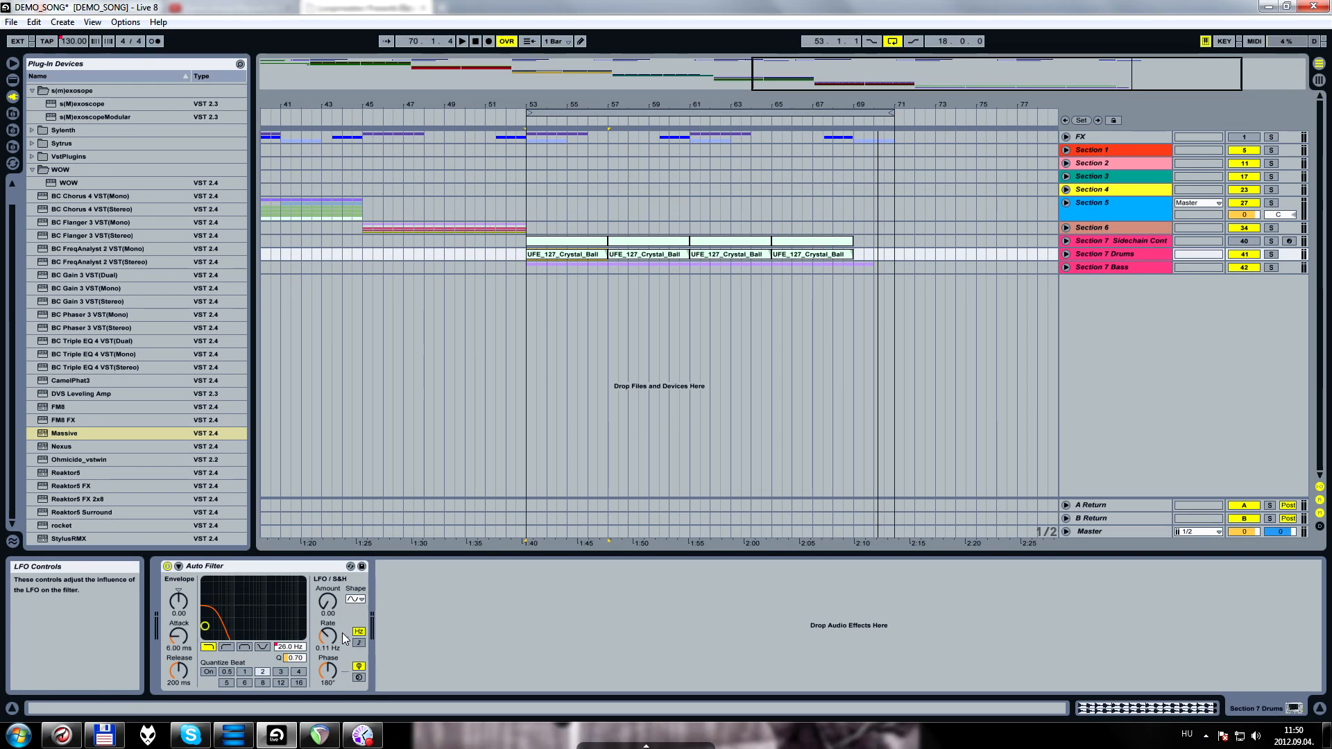
{"action": "left_click", "coordinate": [1057, 337]}
{"action": "key", "text": "Down"}
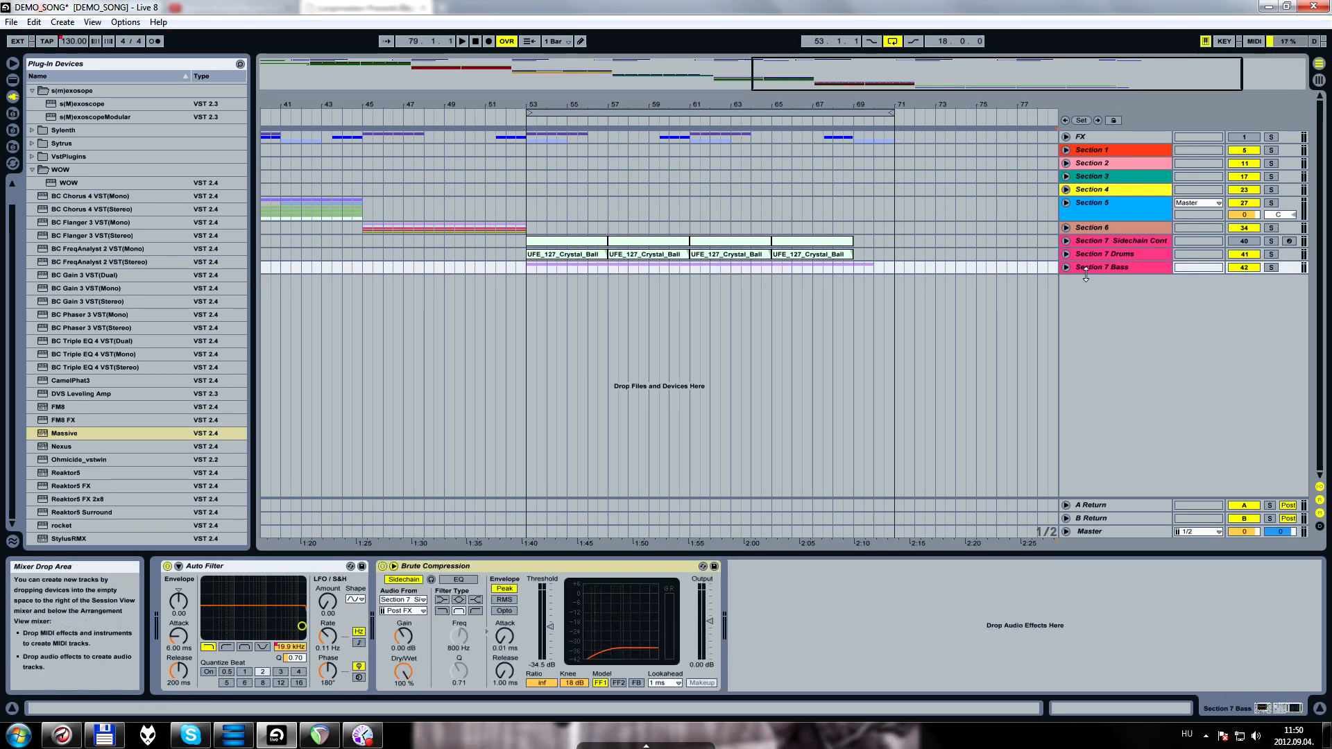
{"action": "key", "text": "F11"}
{"action": "left_click", "coordinate": [1067, 239]}
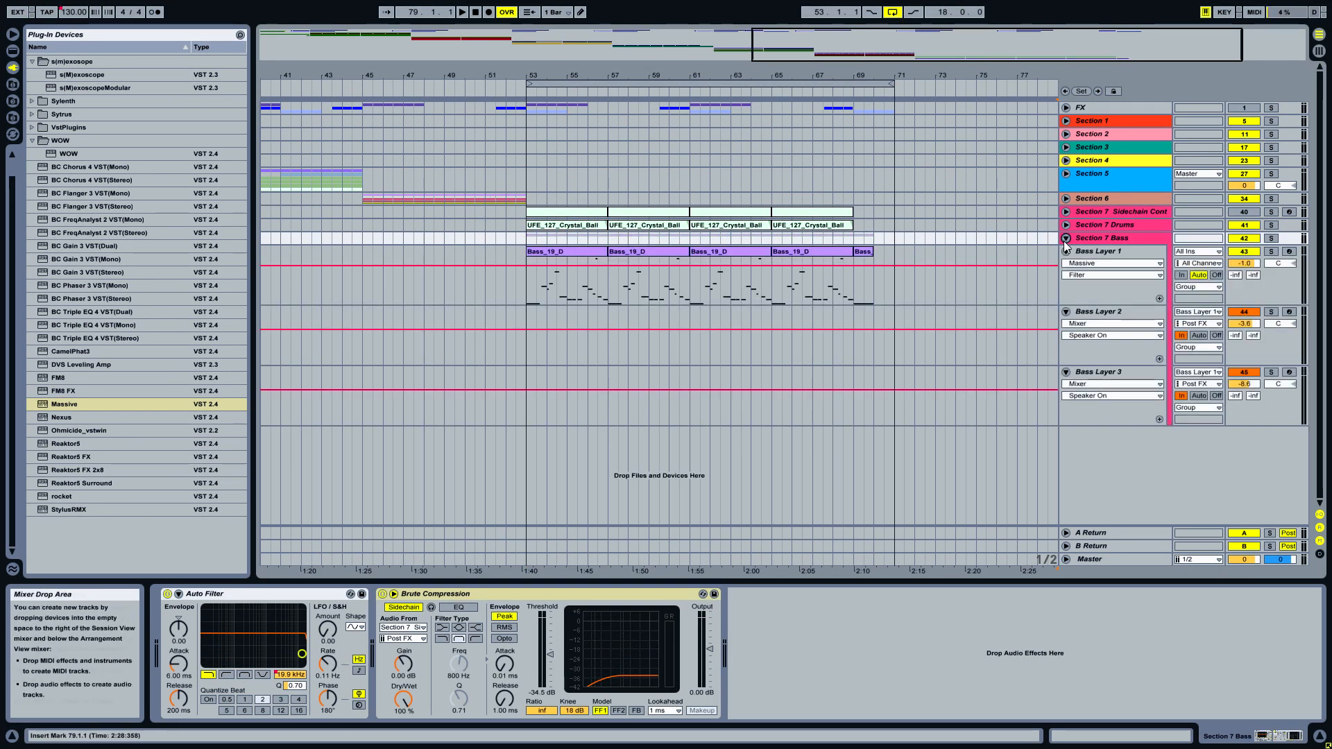
- Solo Bass Layer 1, close its Massive window and play the bass clip from bar 53
{"action": "left_click", "coordinate": [1271, 253]}
{"action": "left_click", "coordinate": [579, 254]}
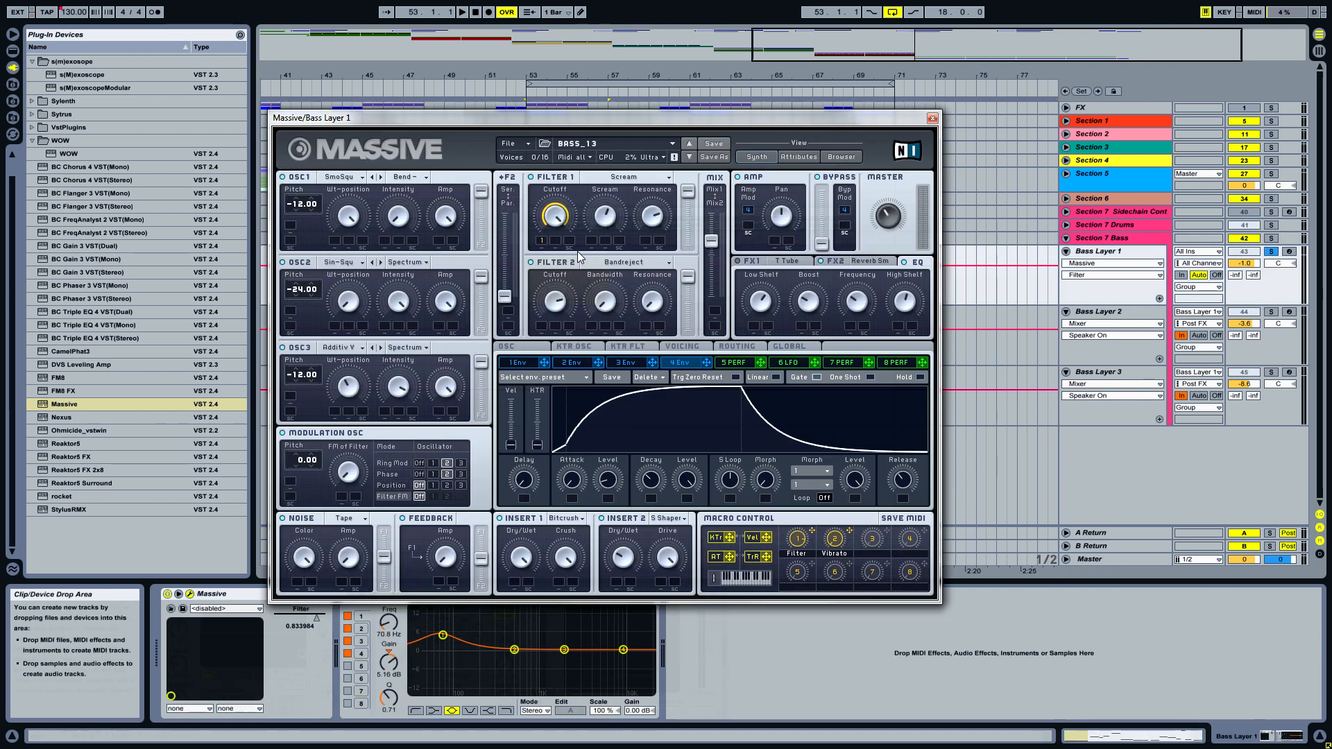
{"action": "left_click", "coordinate": [932, 120]}
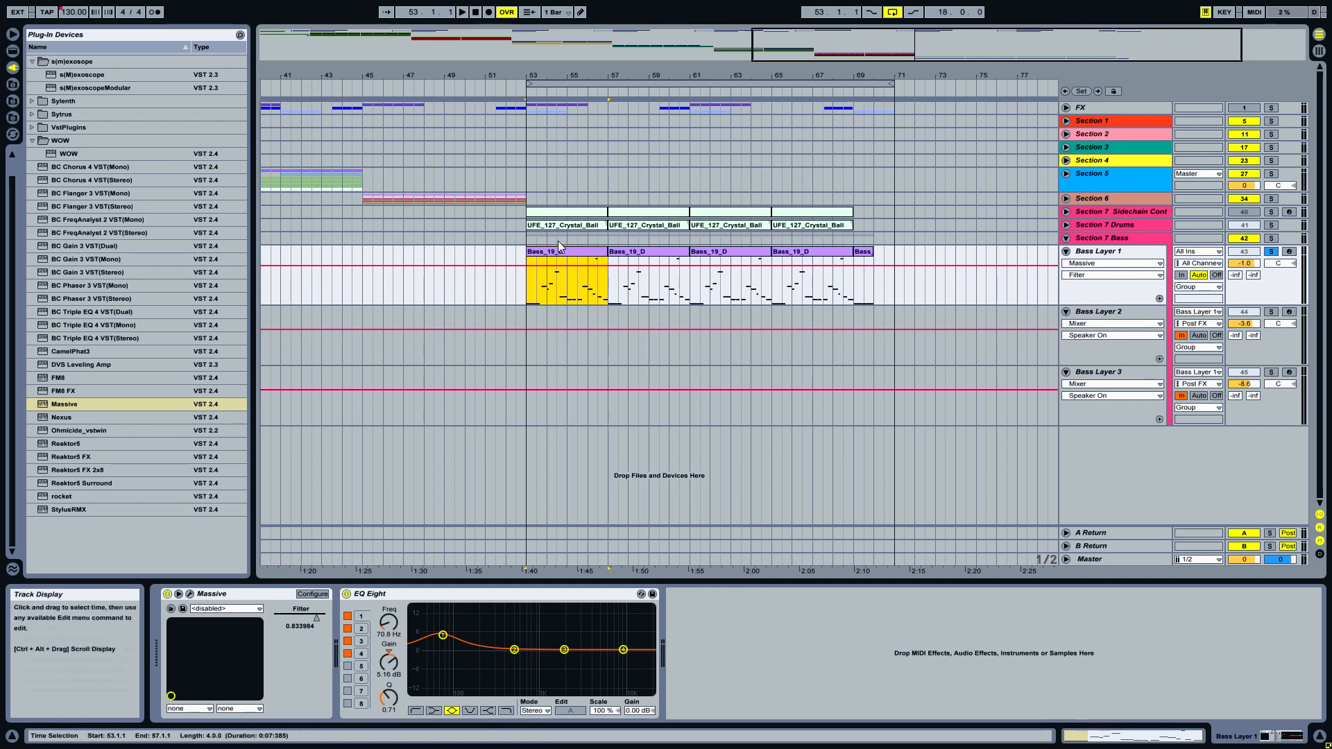
{"action": "key", "text": "space"}
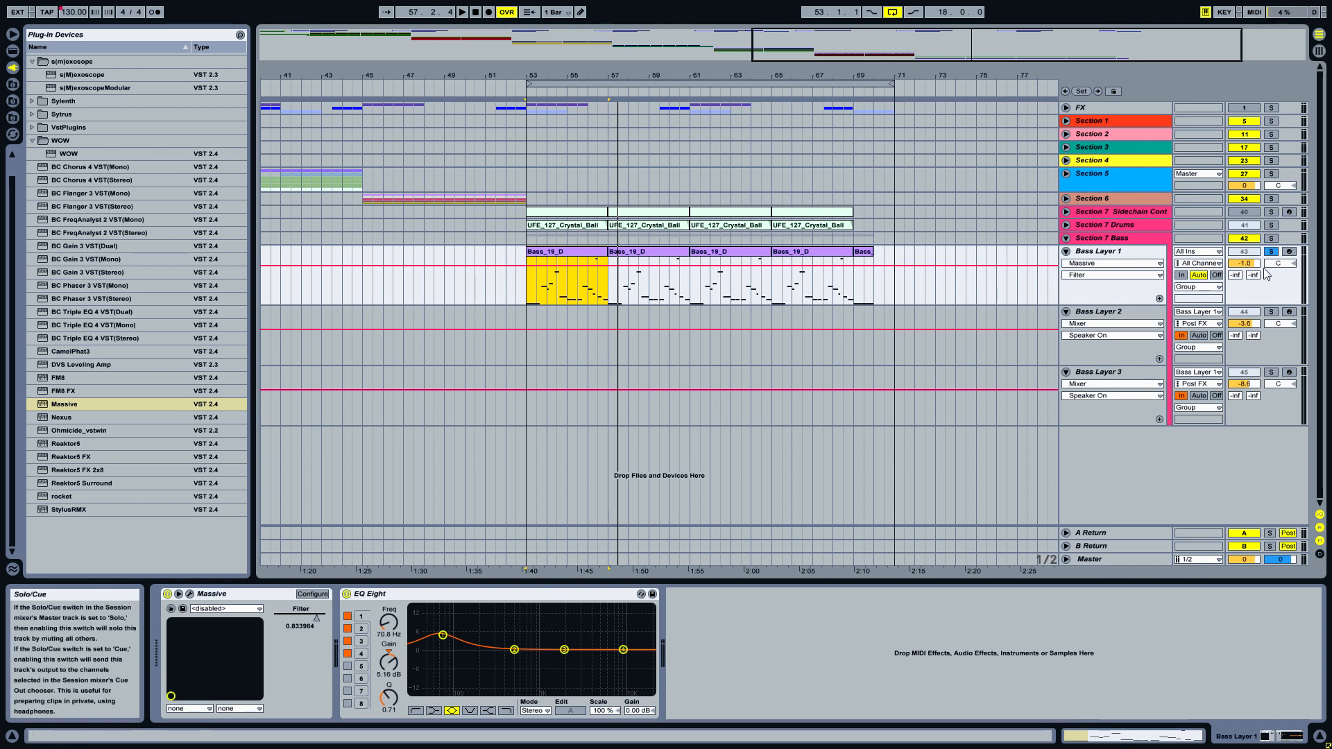
- Solo Bass Layer 2 and play it from bar 53
{"action": "left_click", "coordinate": [1272, 313]}
{"action": "left_click", "coordinate": [525, 318]}
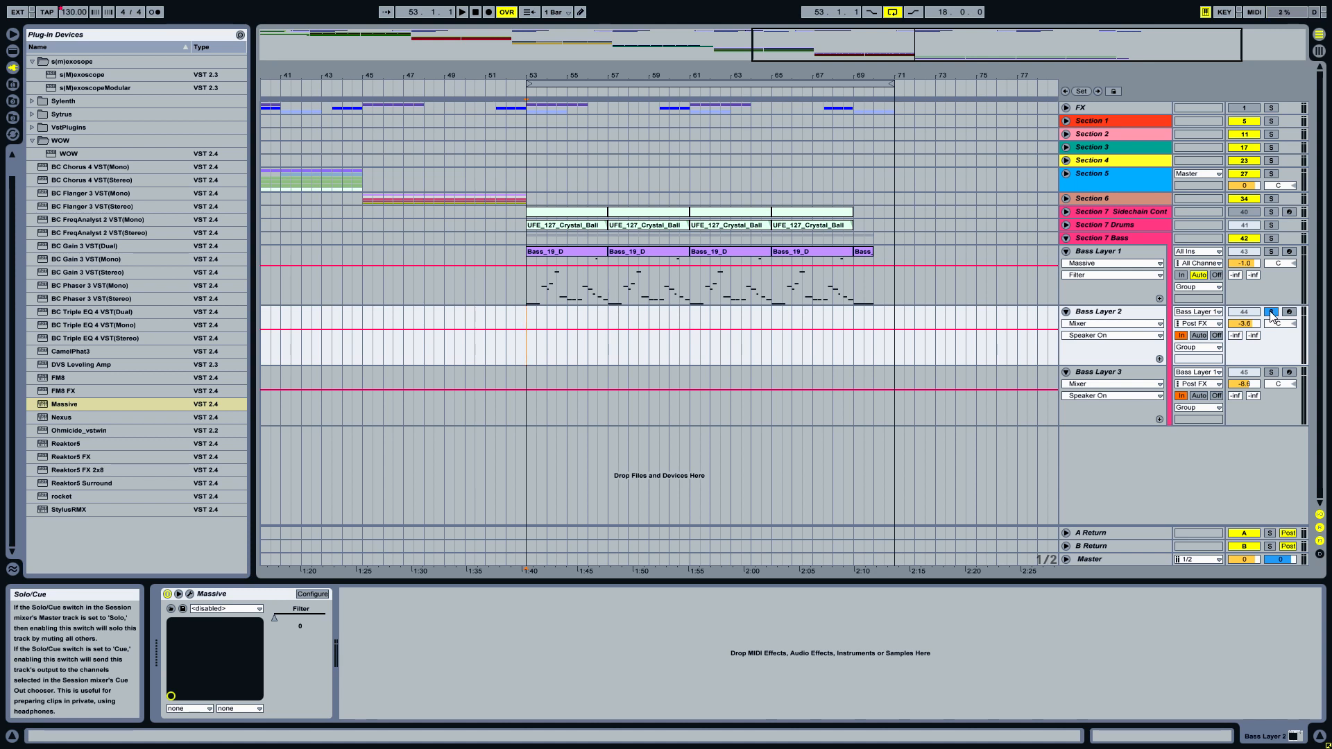
{"action": "key", "text": "space"}
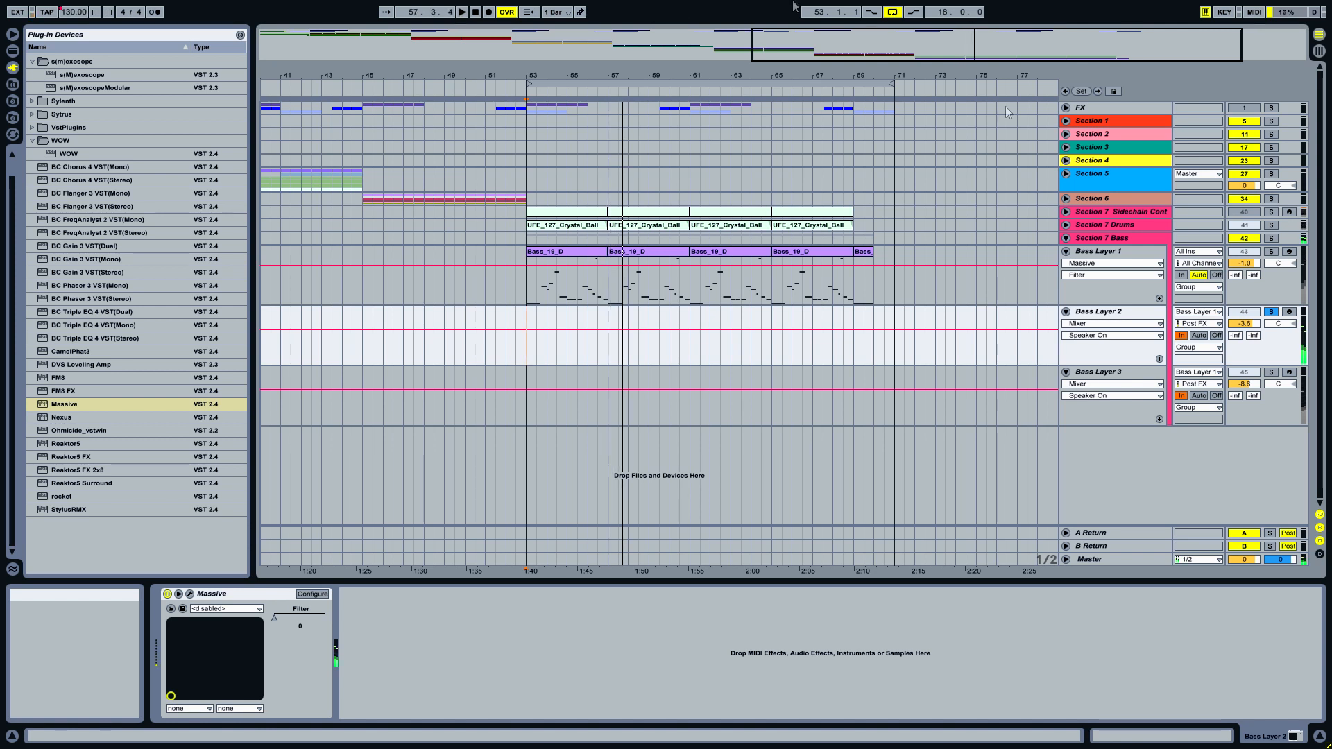
- Solo Bass Layer 3 and play it from bar 53
{"action": "left_click", "coordinate": [526, 381]}
{"action": "key", "text": "space"}
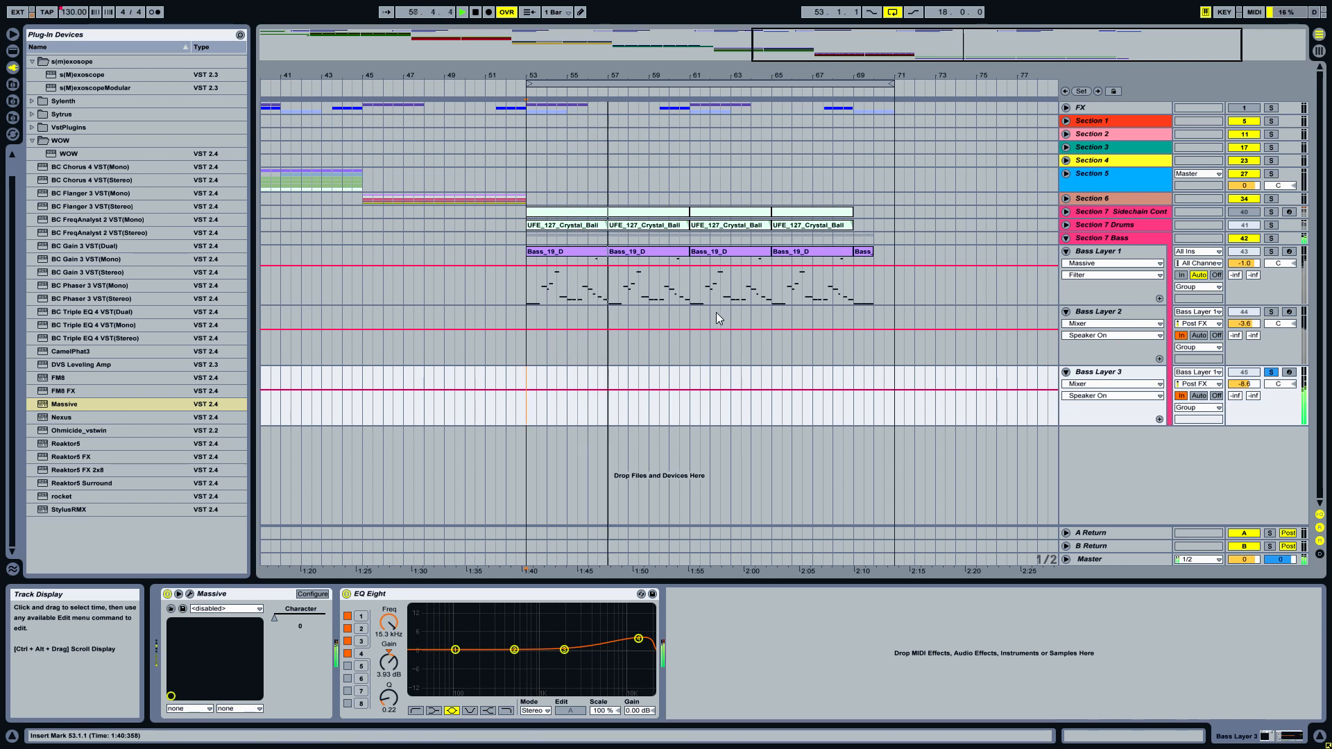
{"action": "key", "text": "space"}
- Fold the Section 7 Bass group and load Massive on a new MIDI track below it
{"action": "double_click", "coordinate": [1106, 239]}
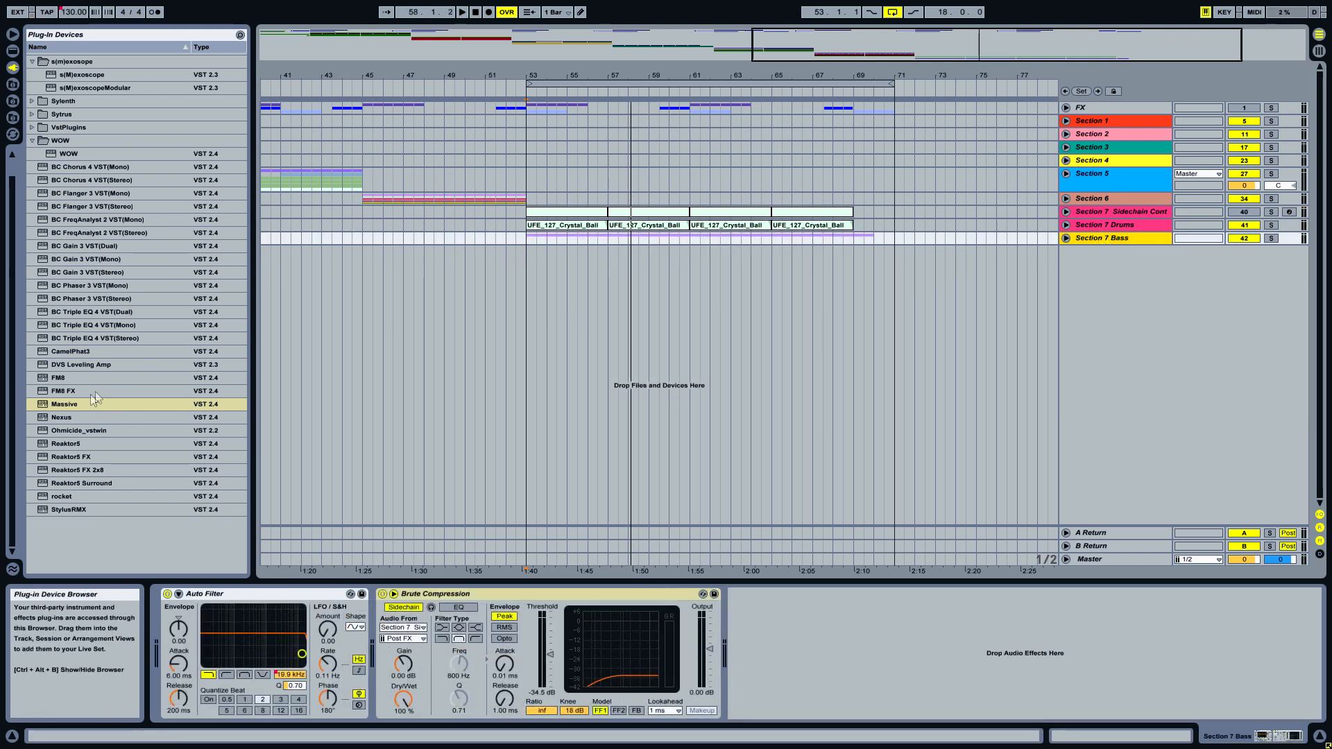
{"action": "left_click", "coordinate": [58, 405]}
{"action": "left_click_drag", "start_coordinate": [43, 410], "coordinate": [1039, 330]}
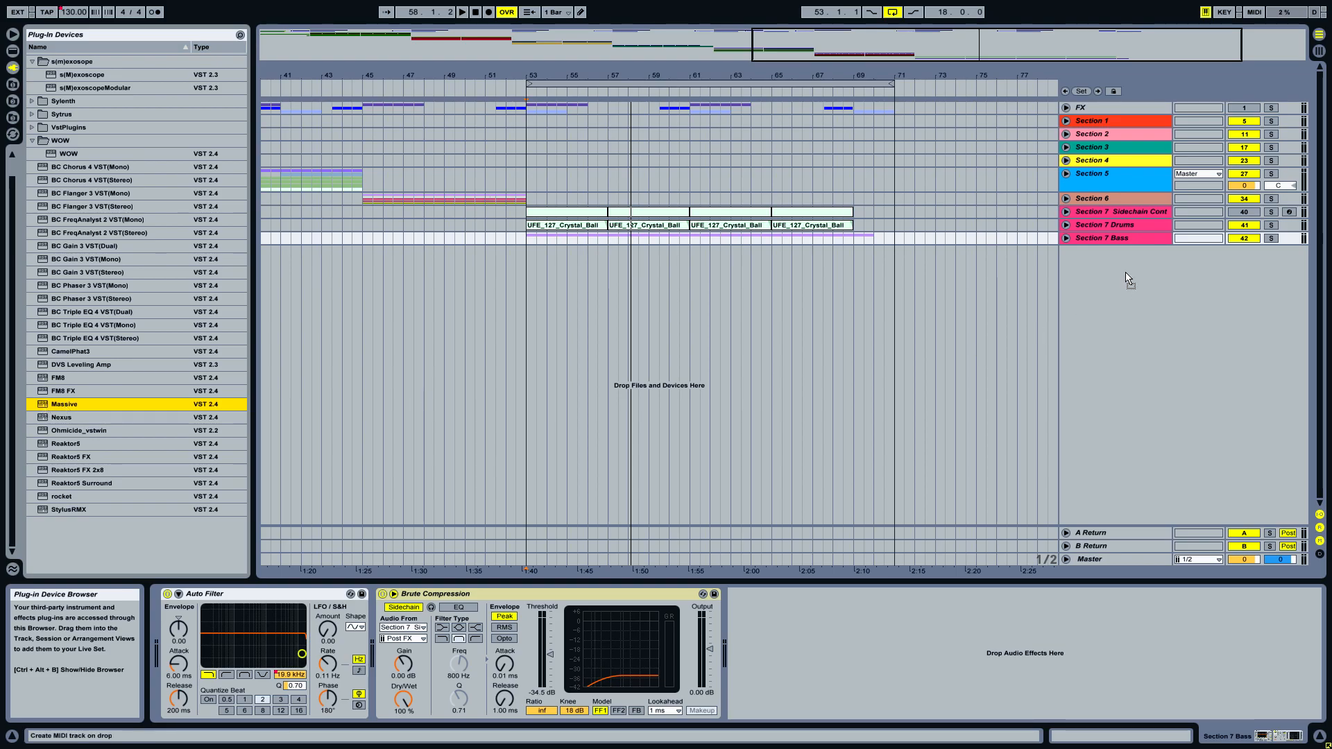
{"action": "left_click_drag", "start_coordinate": [1126, 274], "coordinate": [1113, 277]}
{"action": "left_click_drag", "start_coordinate": [700, 133], "coordinate": [672, 193]}
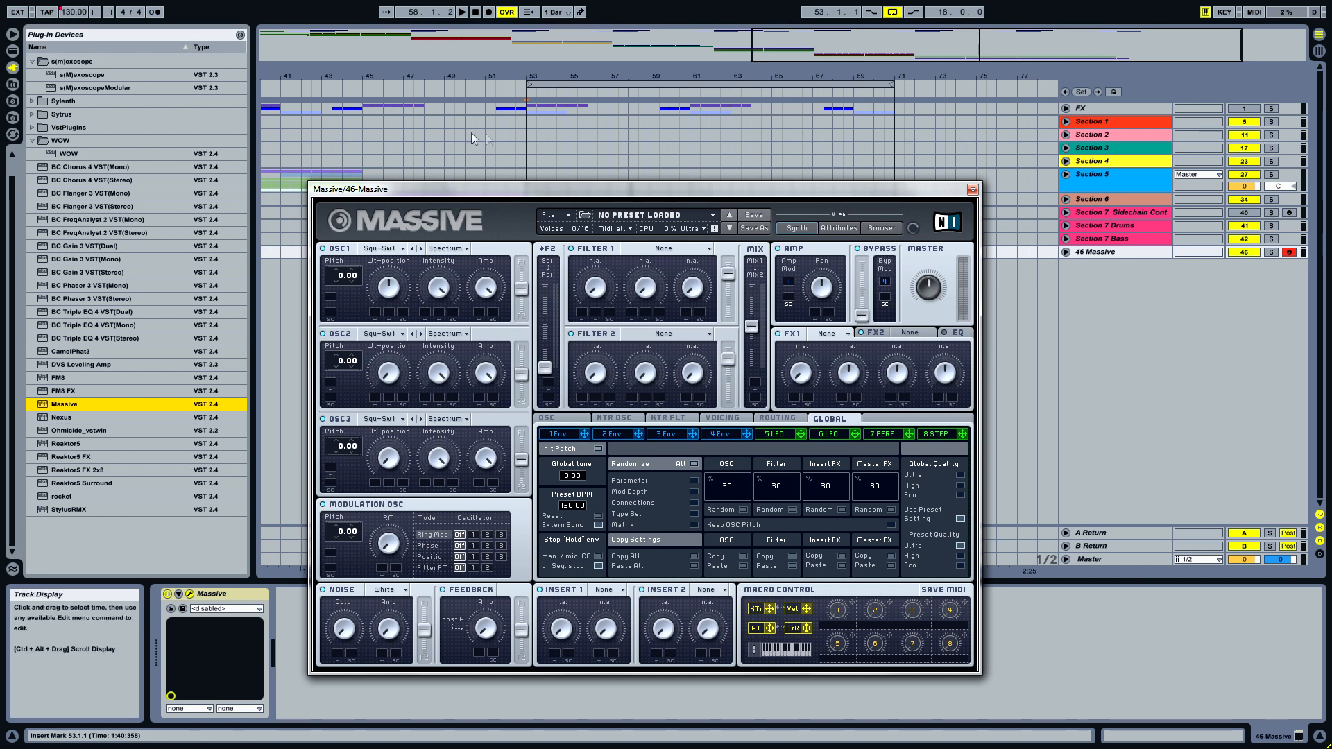
- Set oscillator 1 to Smooth Square at pitch -12.00 and oscillator 2 to Sin-Square at pitch -24.00
{"action": "left_click", "coordinate": [399, 249]}
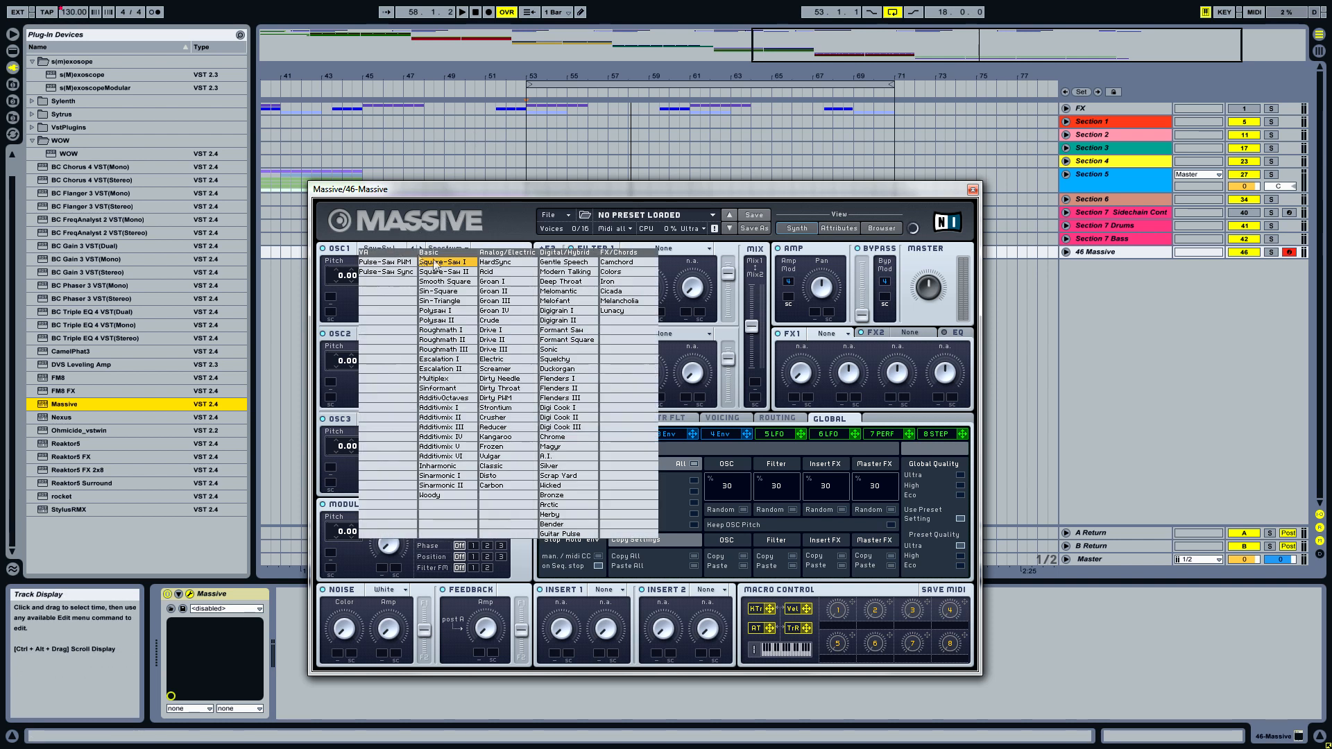
{"action": "left_click", "coordinate": [447, 281]}
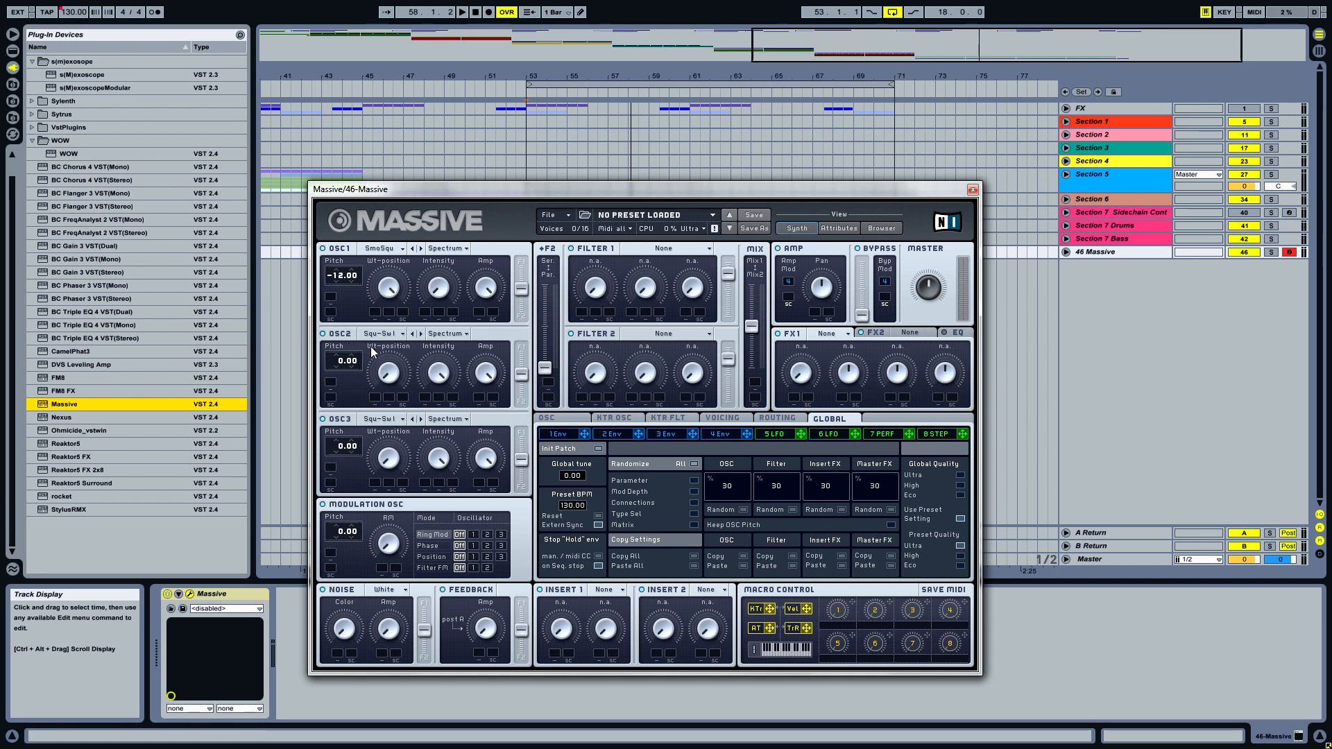
{"action": "left_click", "coordinate": [391, 336]}
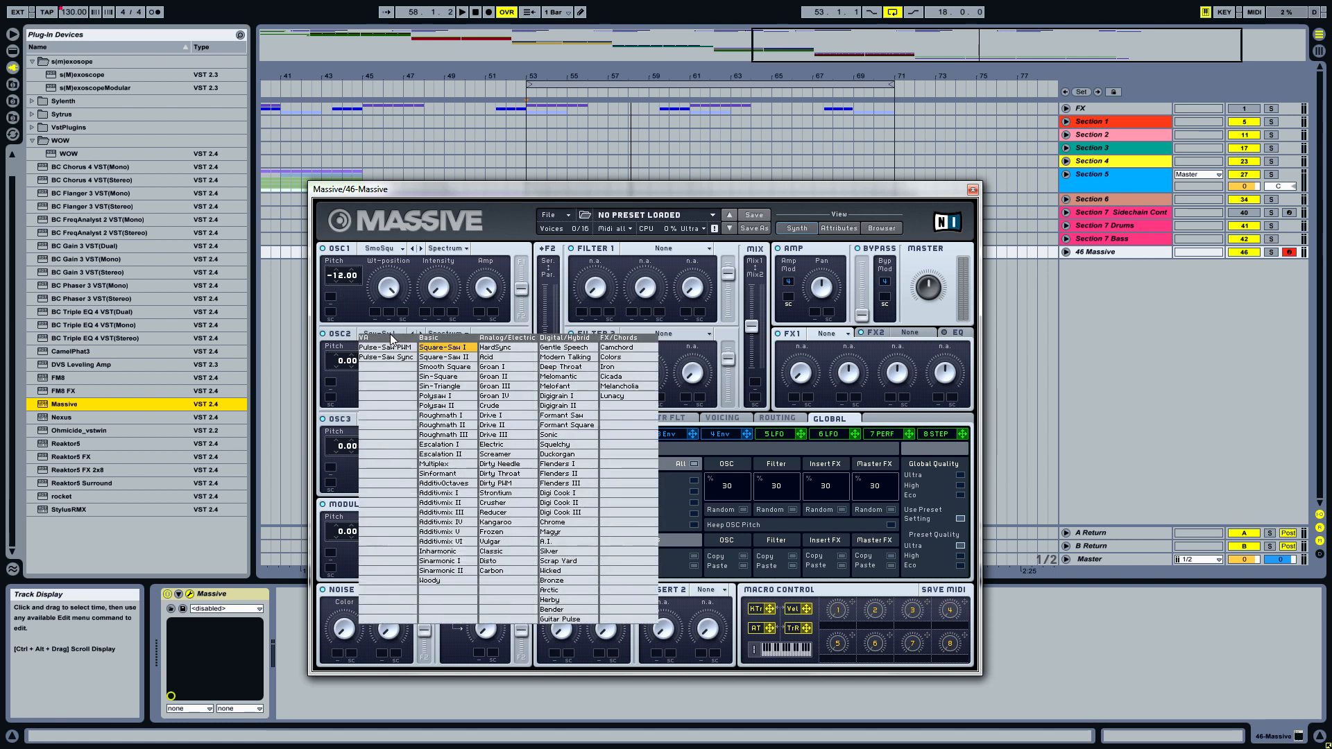
{"action": "left_click", "coordinate": [445, 376]}
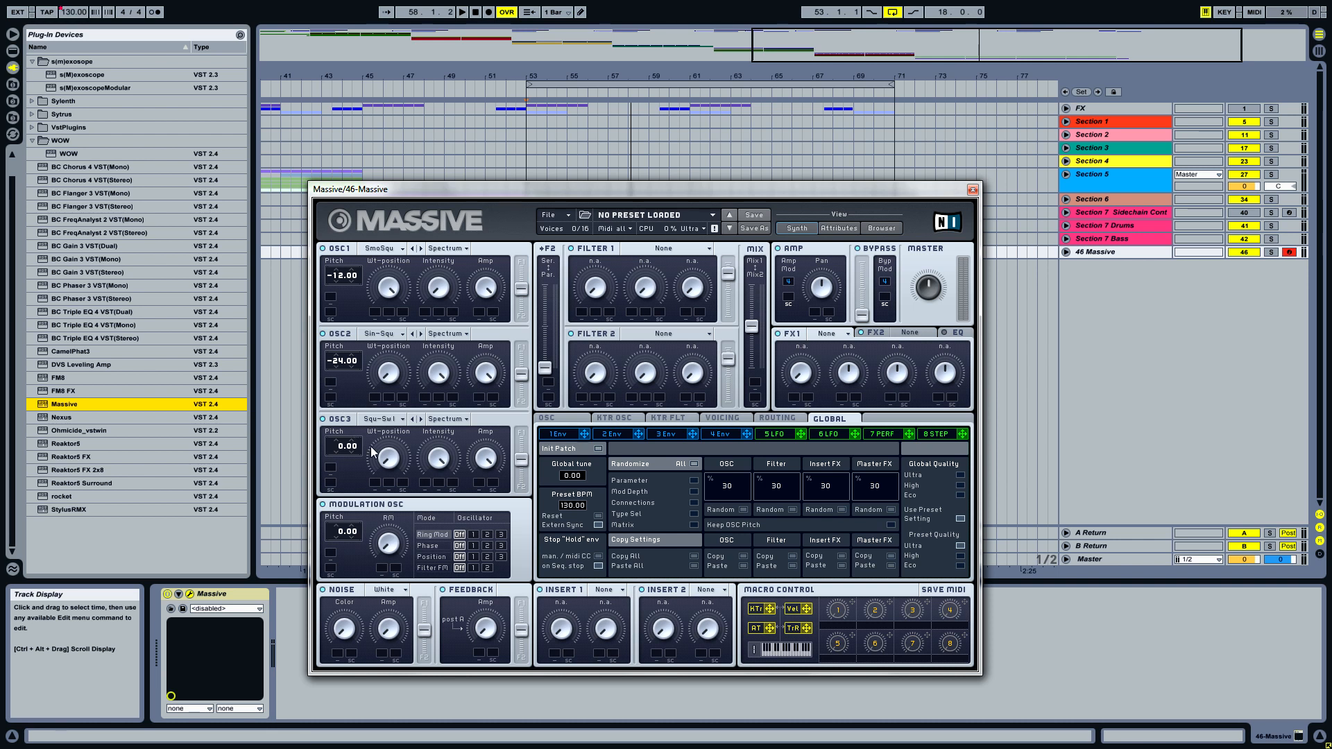
- Set oscillator 3 to Additivmix V at pitch -12.00 and route all three oscillators fully into Filter 1
{"action": "left_click", "coordinate": [400, 424]}
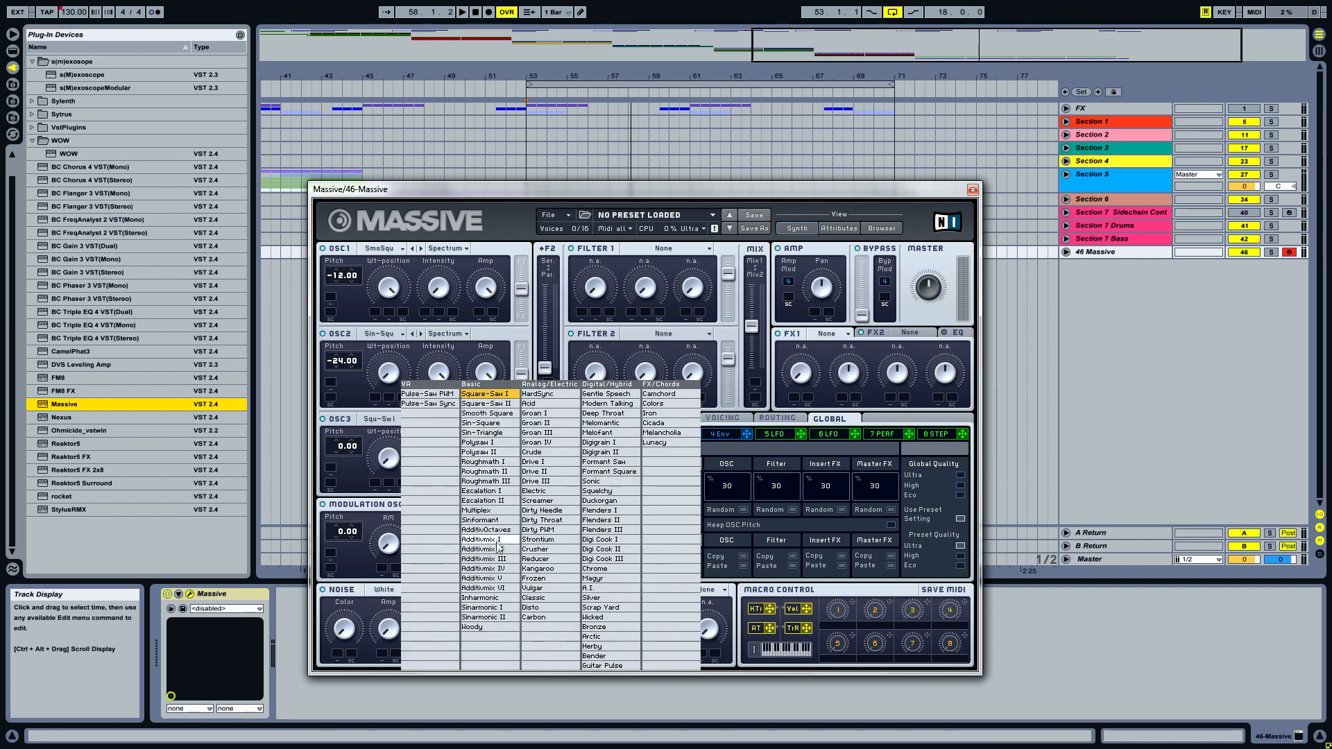
{"action": "left_click", "coordinate": [486, 578]}
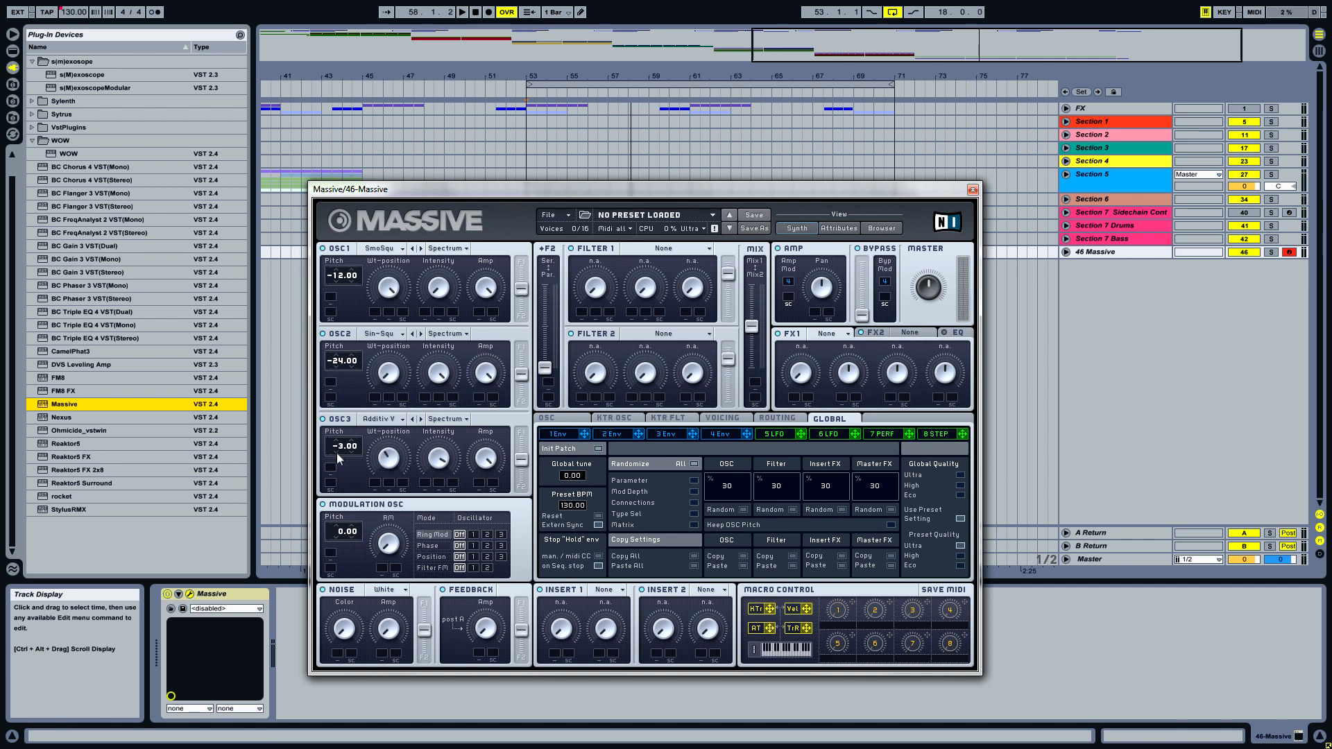
{"action": "left_click_drag", "start_coordinate": [339, 474], "coordinate": [339, 463]}
{"action": "left_click_drag", "start_coordinate": [522, 467], "coordinate": [522, 347]}
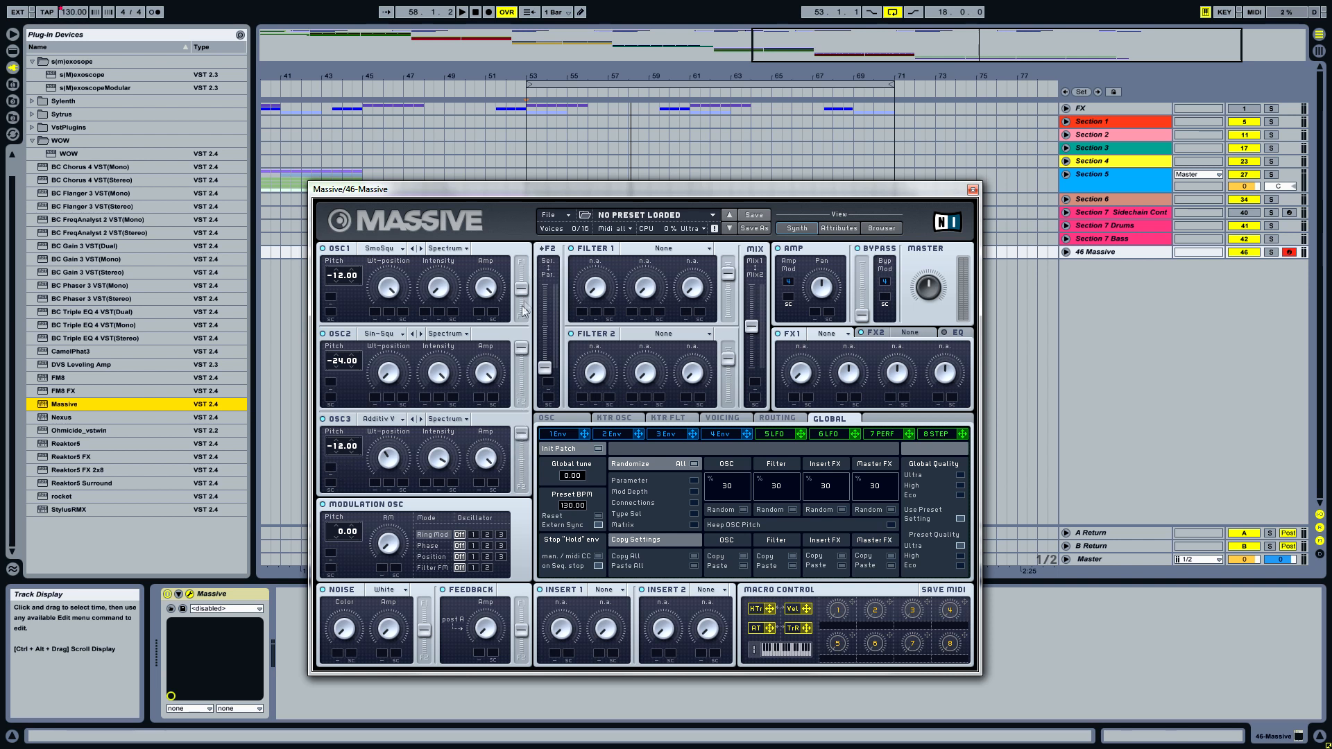
{"action": "left_click_drag", "start_coordinate": [521, 290], "coordinate": [522, 262]}
- Set Filter 1 to the Scream type and raise its resonance
{"action": "left_click", "coordinate": [665, 248]}
{"action": "left_click", "coordinate": [645, 326]}
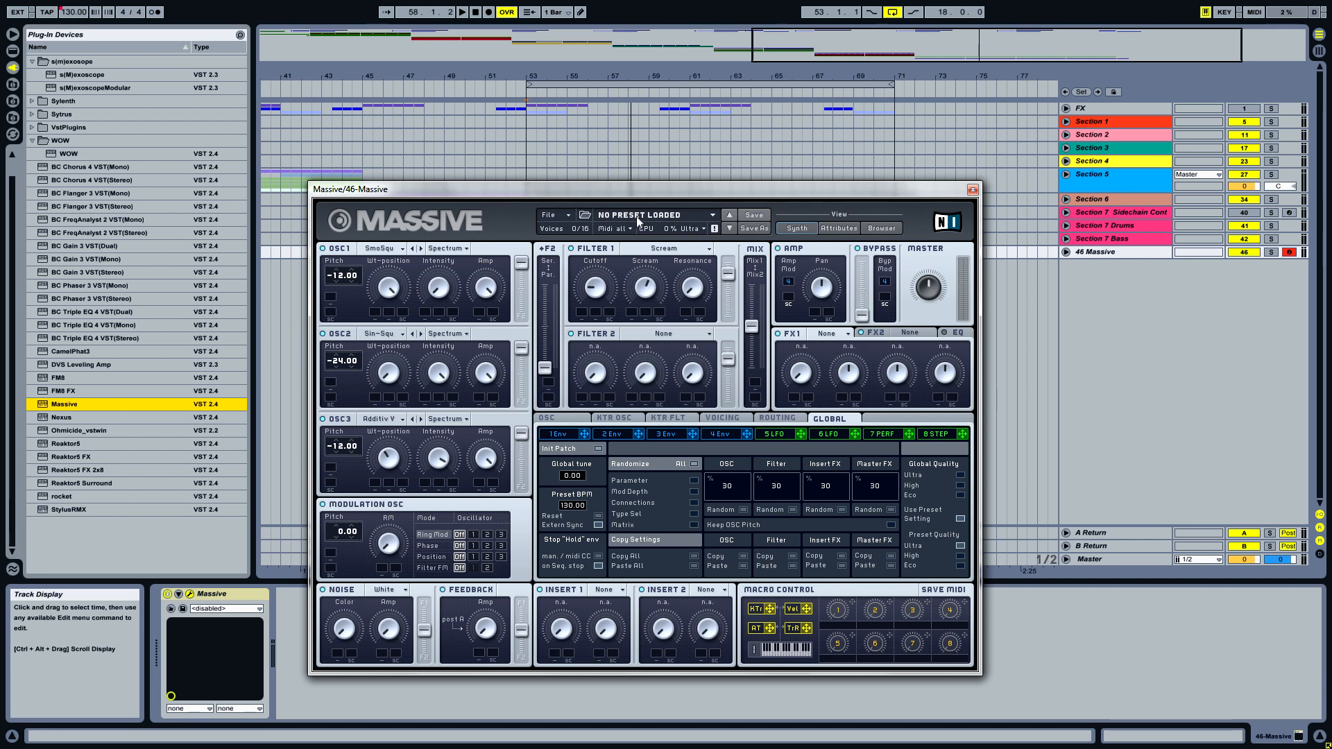
{"action": "left_click_drag", "start_coordinate": [691, 292], "coordinate": [689, 205]}
- Set Filter 2 to Bandreject and shift the filter mix slightly toward Mix 1
{"action": "left_click", "coordinate": [680, 334]}
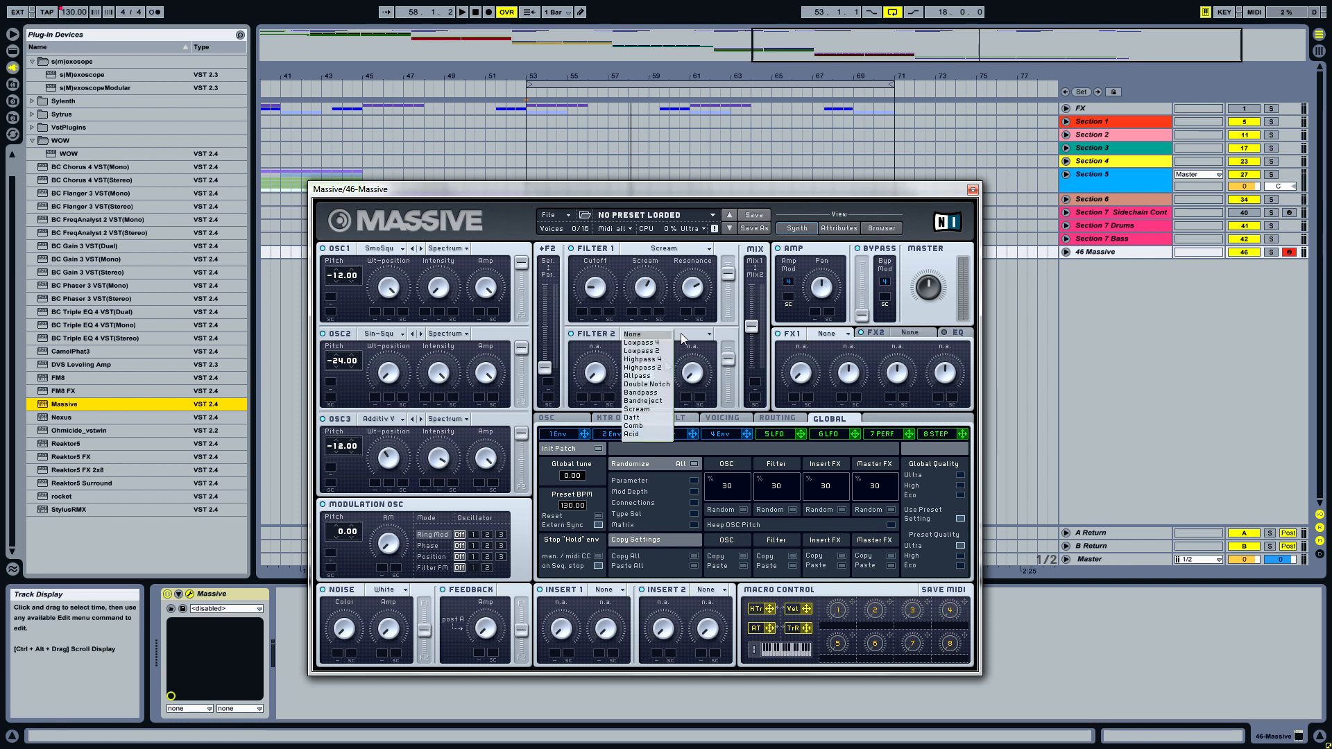
{"action": "left_click", "coordinate": [658, 402]}
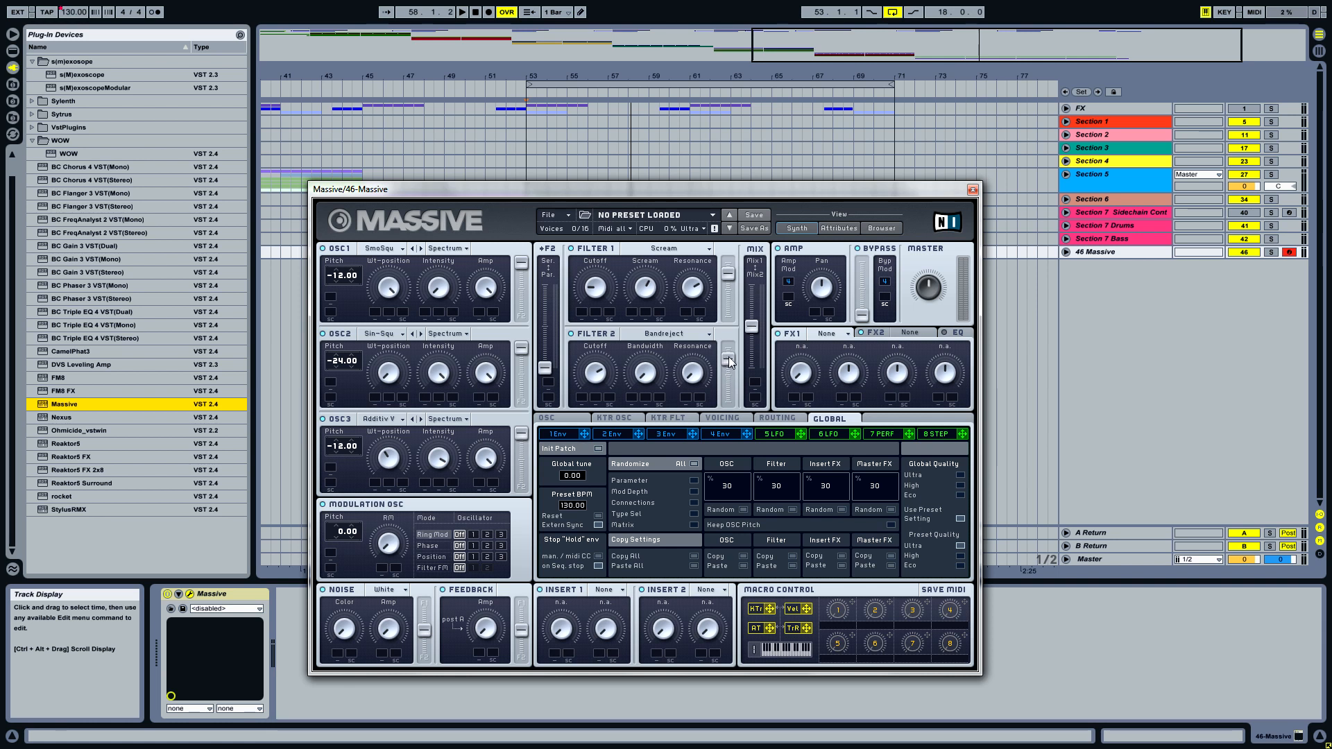
{"action": "left_click_drag", "start_coordinate": [753, 331], "coordinate": [750, 323]}
- Assign the modulation oscillator's ring mod and phase to oscillator 2, with the ring mod amount shown for adjustment
{"action": "left_click", "coordinate": [487, 535]}
{"action": "left_click", "coordinate": [489, 546]}
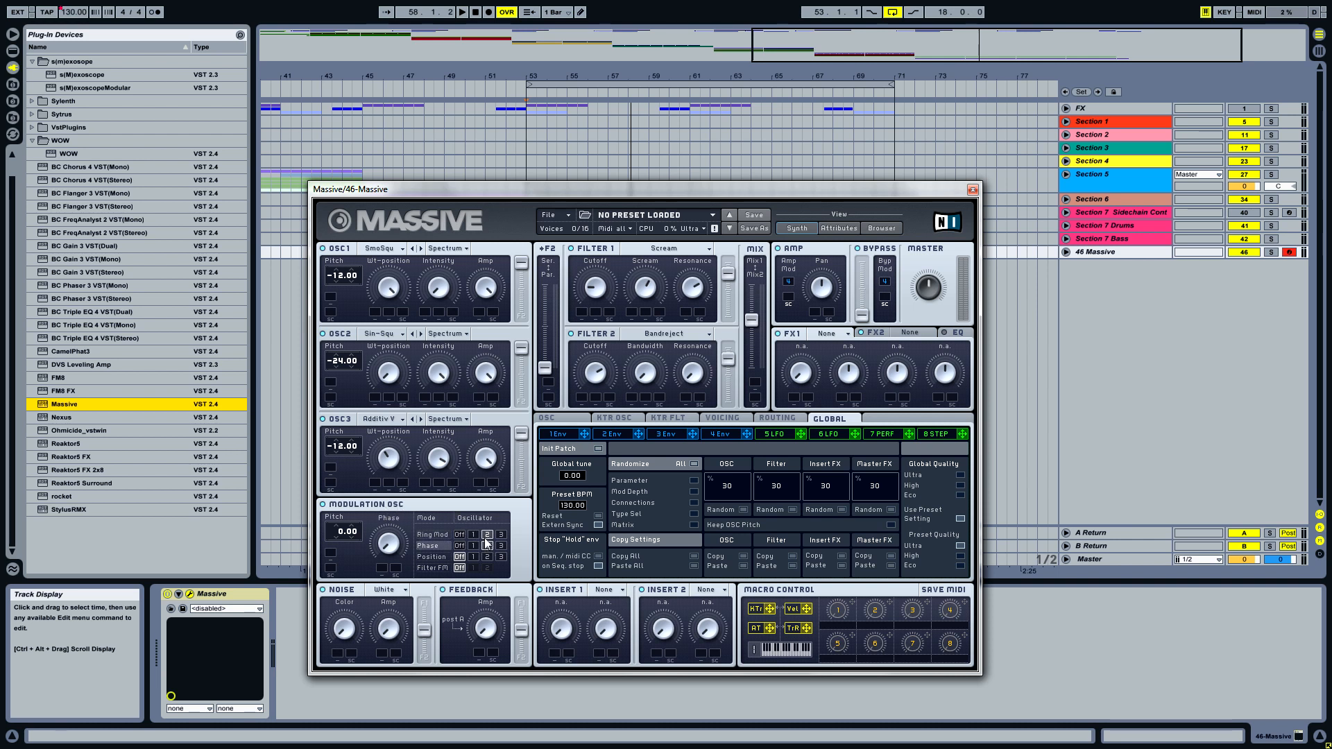
{"action": "left_click", "coordinate": [430, 536]}
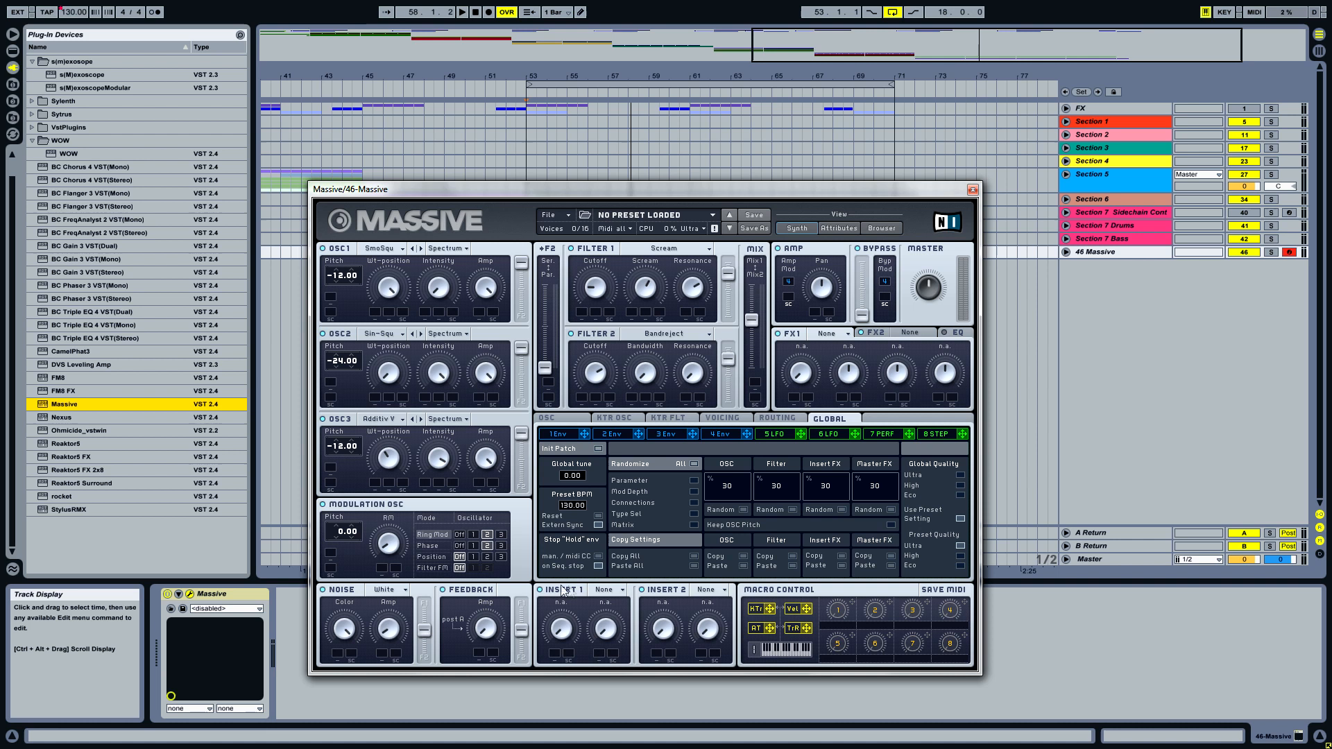
- Set Insert 1 to Bitcrusher and Insert 2 to Sine Shaper with its drive raised
{"action": "left_click", "coordinate": [607, 592]}
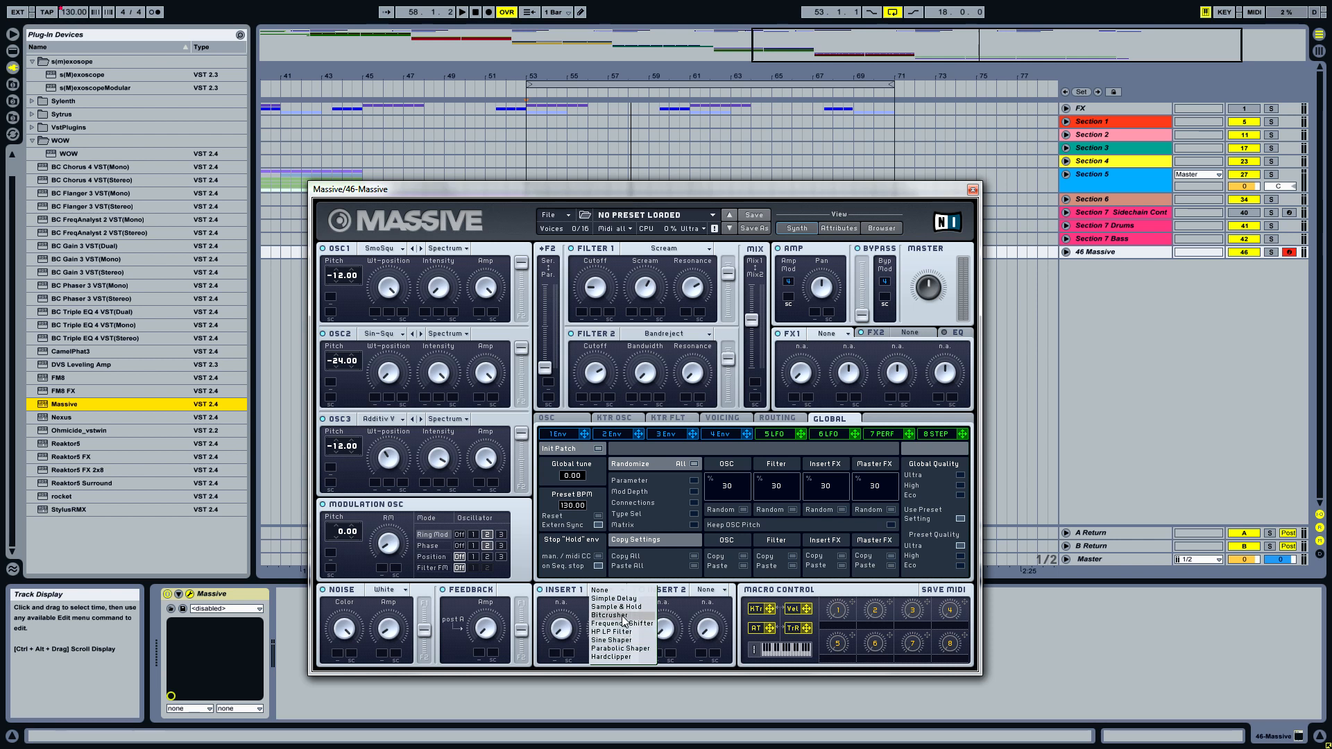
{"action": "left_click", "coordinate": [622, 615]}
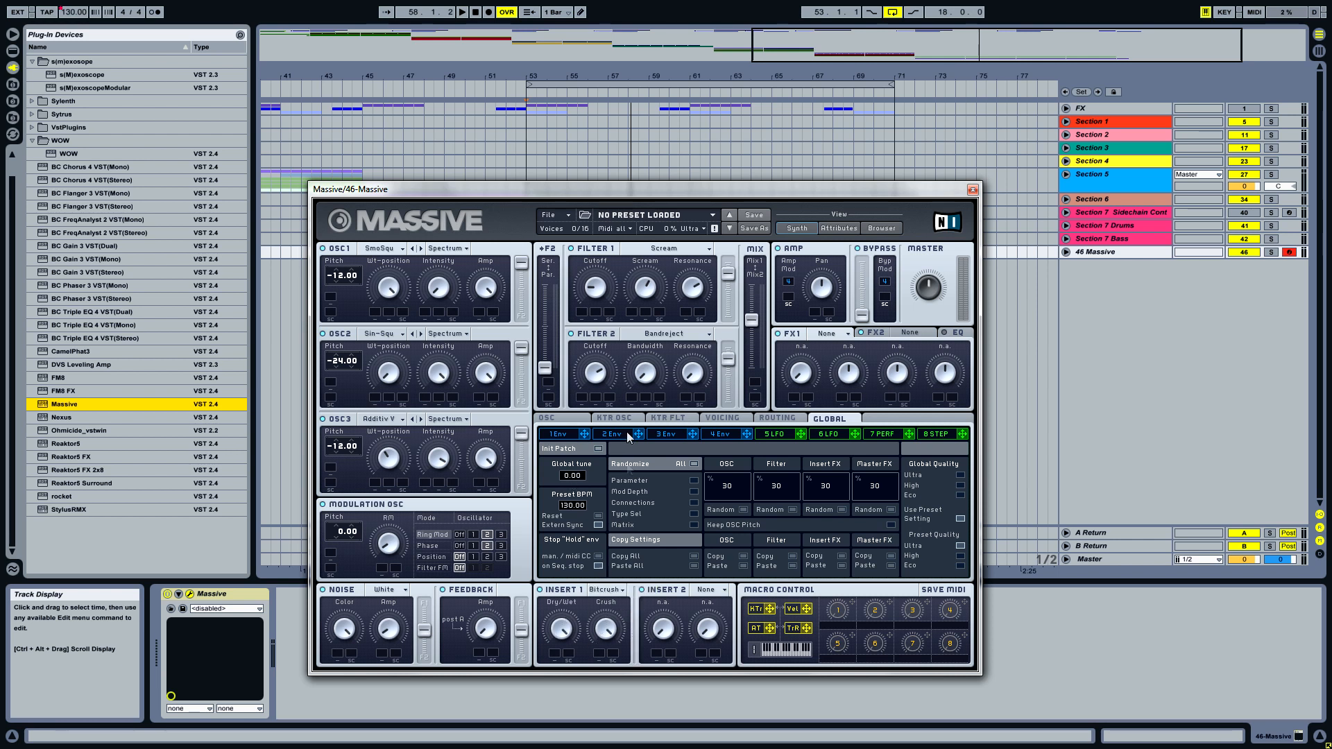
{"action": "left_click", "coordinate": [717, 590]}
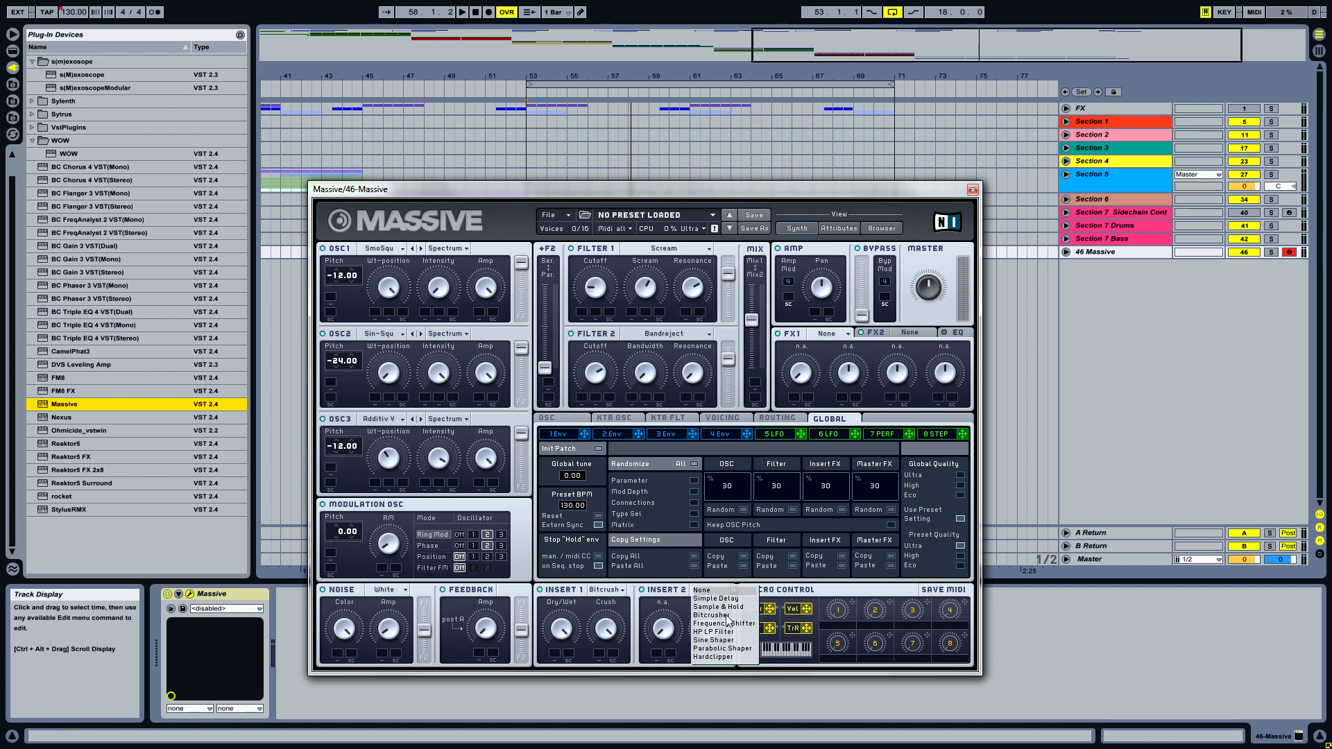
{"action": "left_click", "coordinate": [728, 640]}
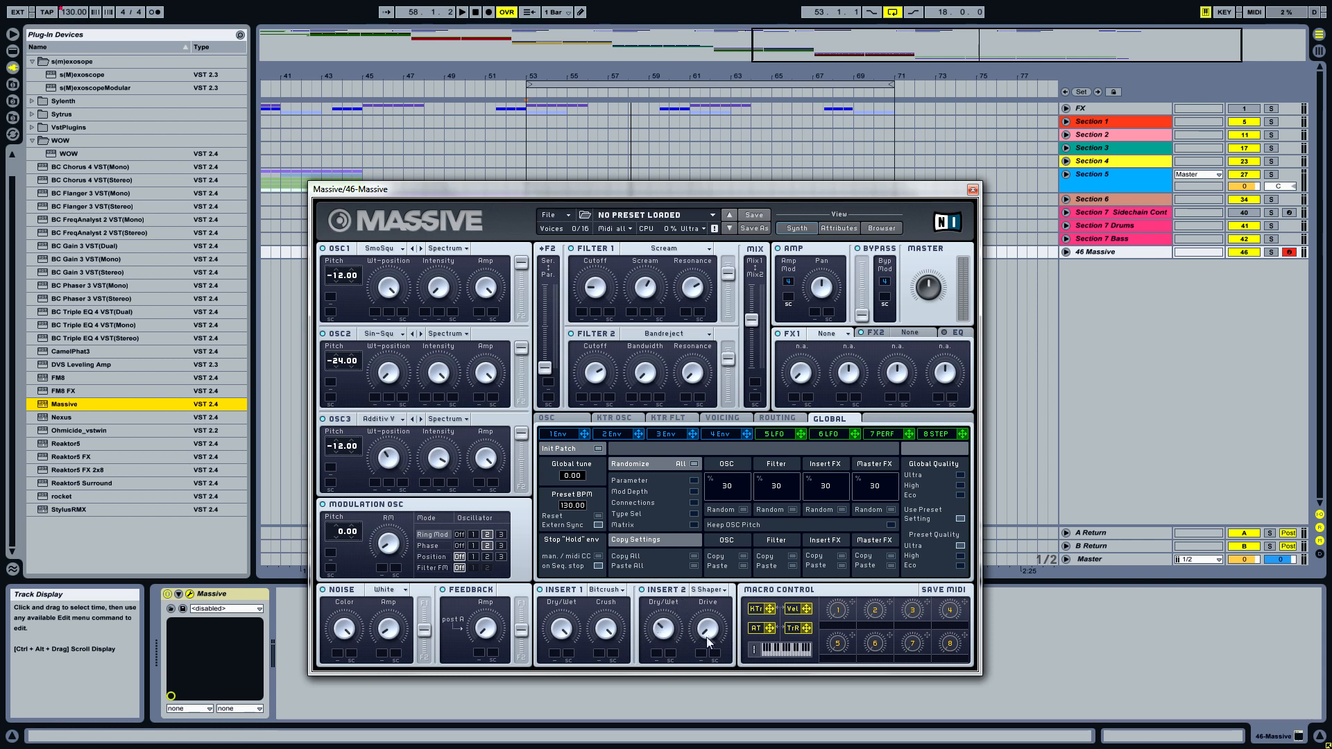
{"action": "left_click_drag", "start_coordinate": [709, 636], "coordinate": [716, 474]}
- Set the FX2 effect to the small reverb and open the EQ settings
{"action": "left_click", "coordinate": [902, 337]}
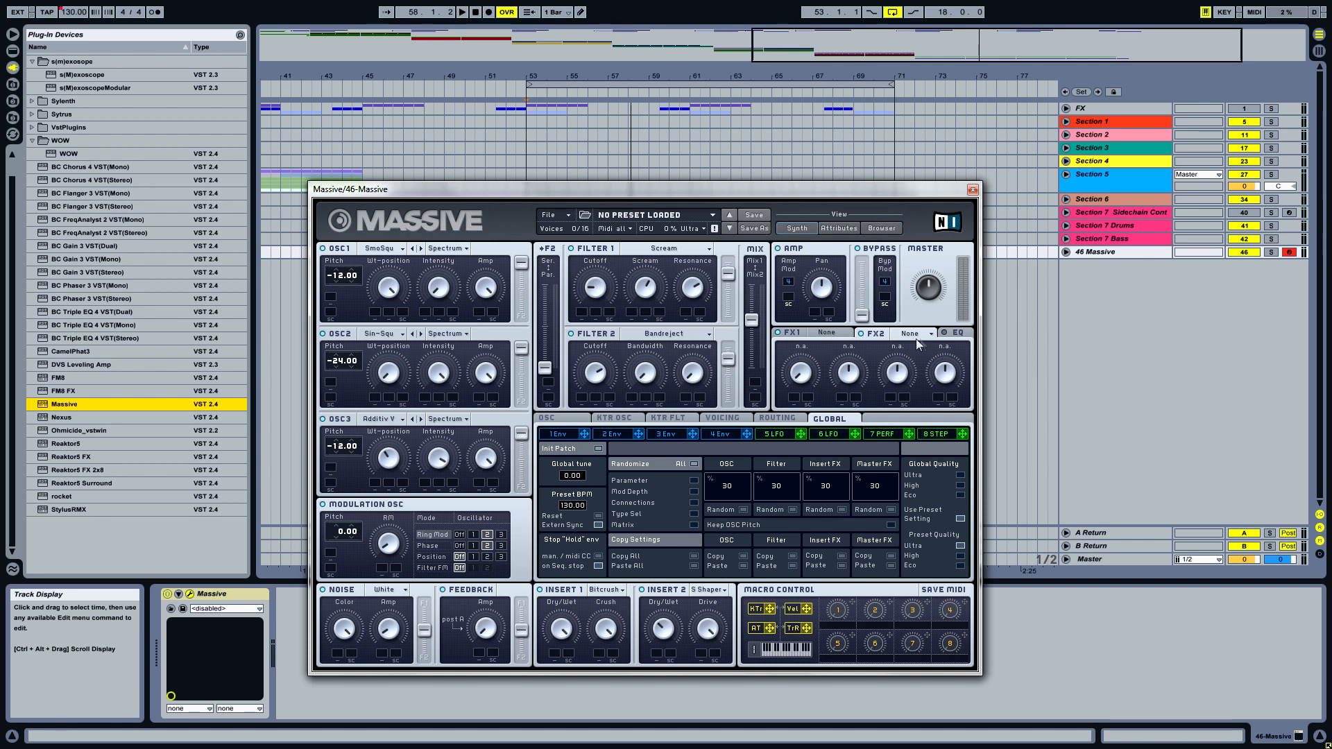
{"action": "left_click", "coordinate": [910, 335]}
{"action": "left_click", "coordinate": [923, 357]}
{"action": "left_click", "coordinate": [951, 334]}
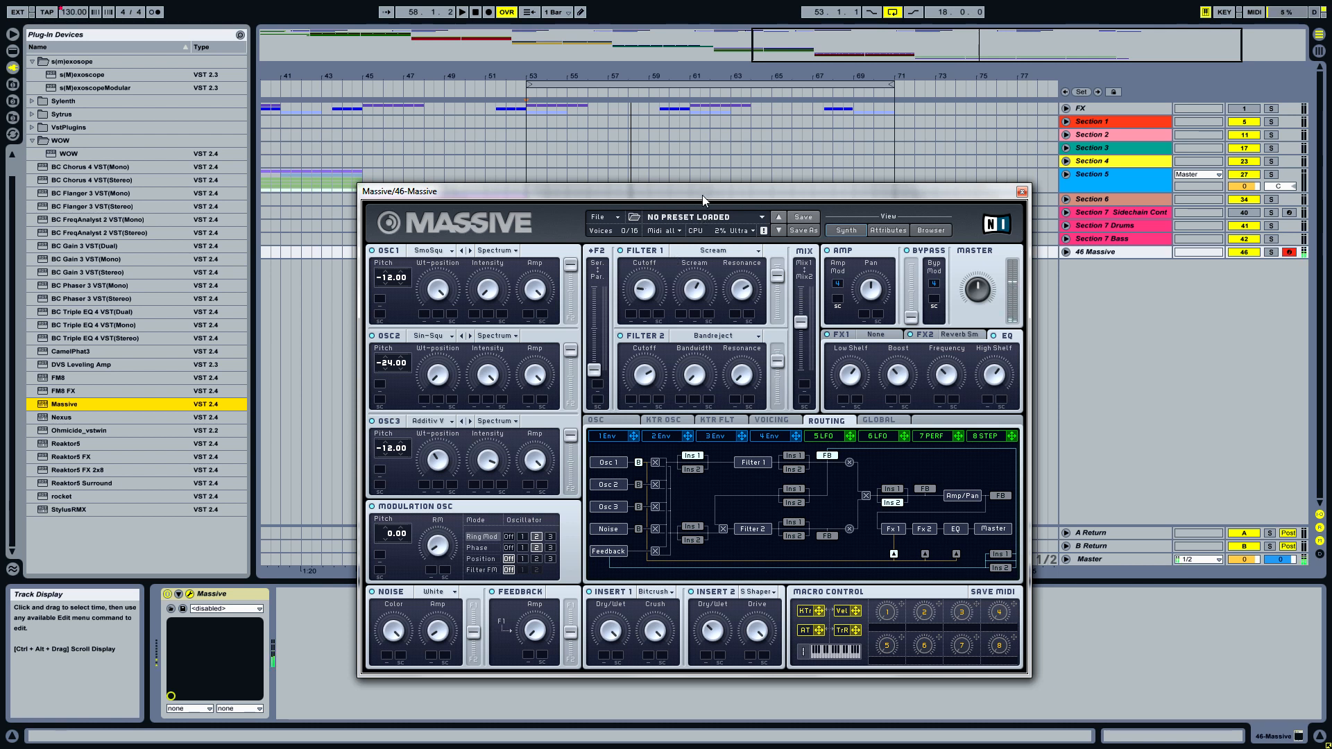
- Close the first Massive window and load a second Massive on a new MIDI track below it
{"action": "left_click_drag", "start_coordinate": [702, 194], "coordinate": [625, 235]}
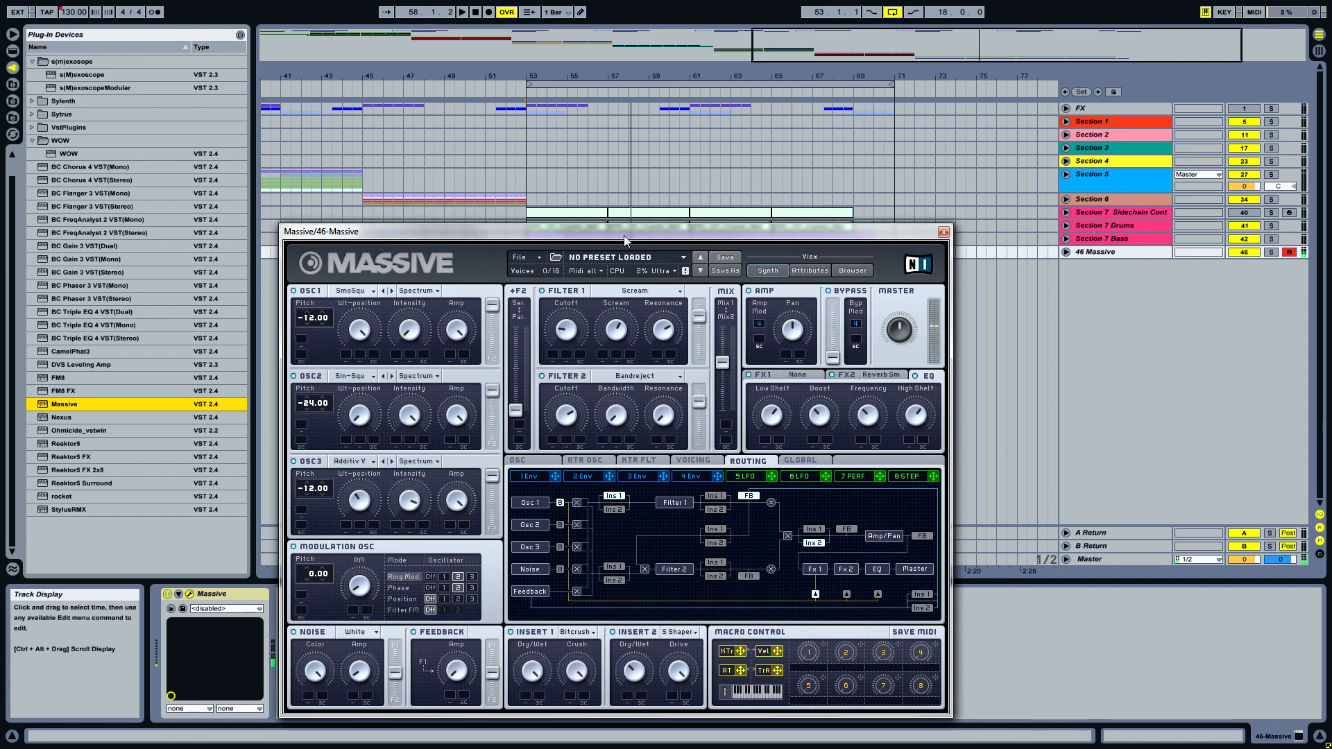
{"action": "left_click", "coordinate": [943, 232]}
{"action": "left_click", "coordinate": [1088, 254]}
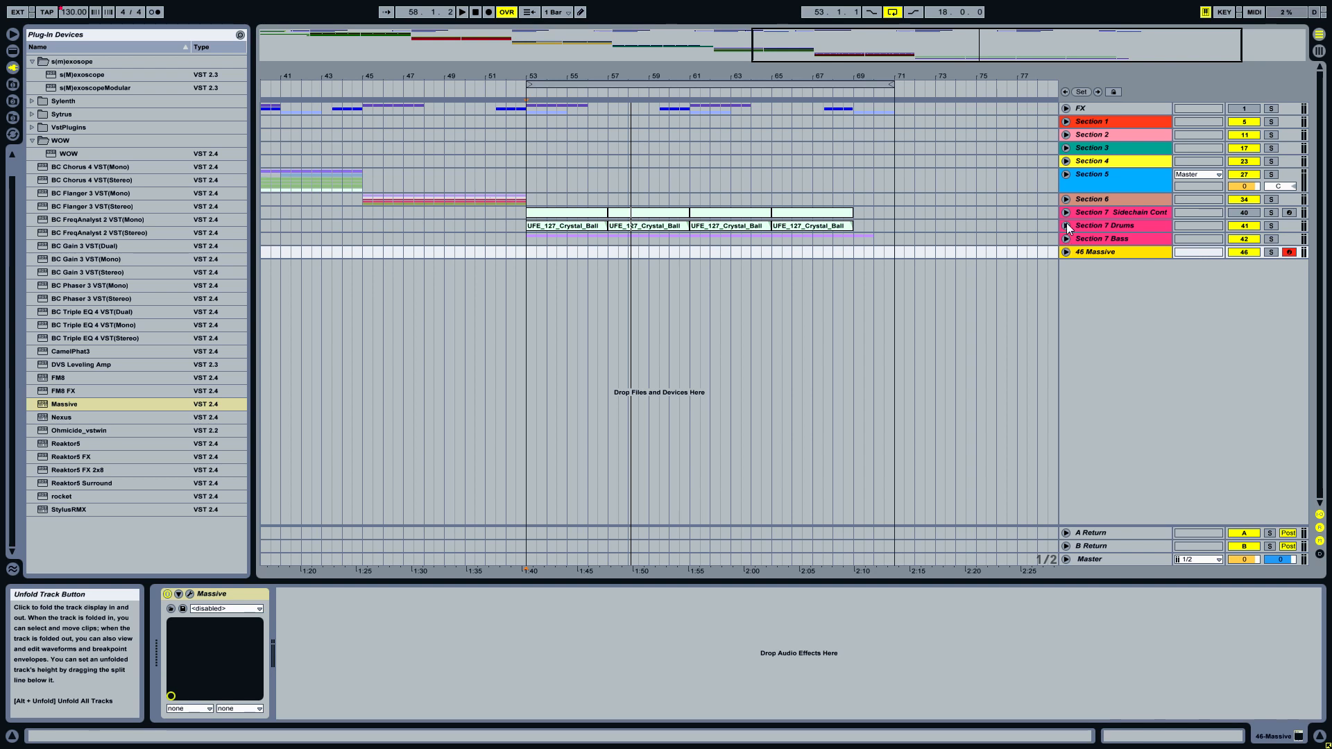
{"action": "key", "text": "ctrl+shift+t"}
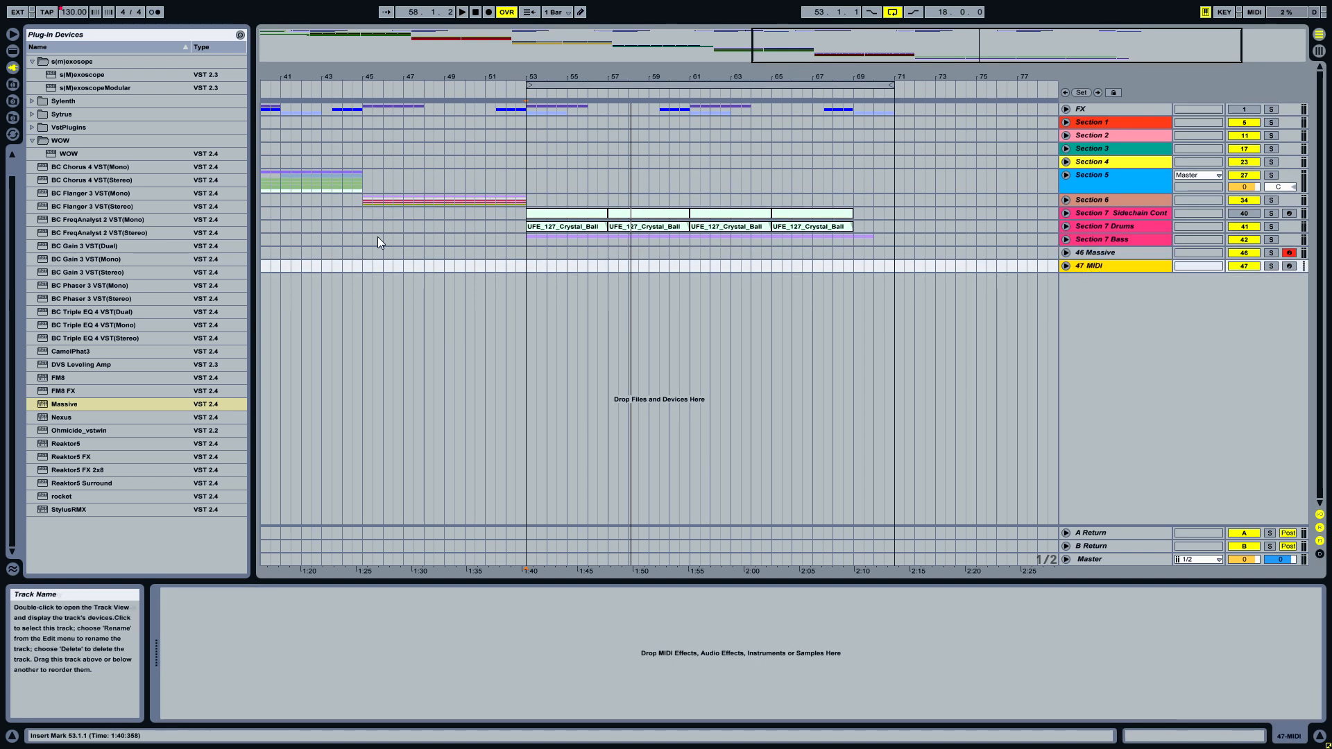
{"action": "left_click_drag", "start_coordinate": [73, 405], "coordinate": [1129, 264]}
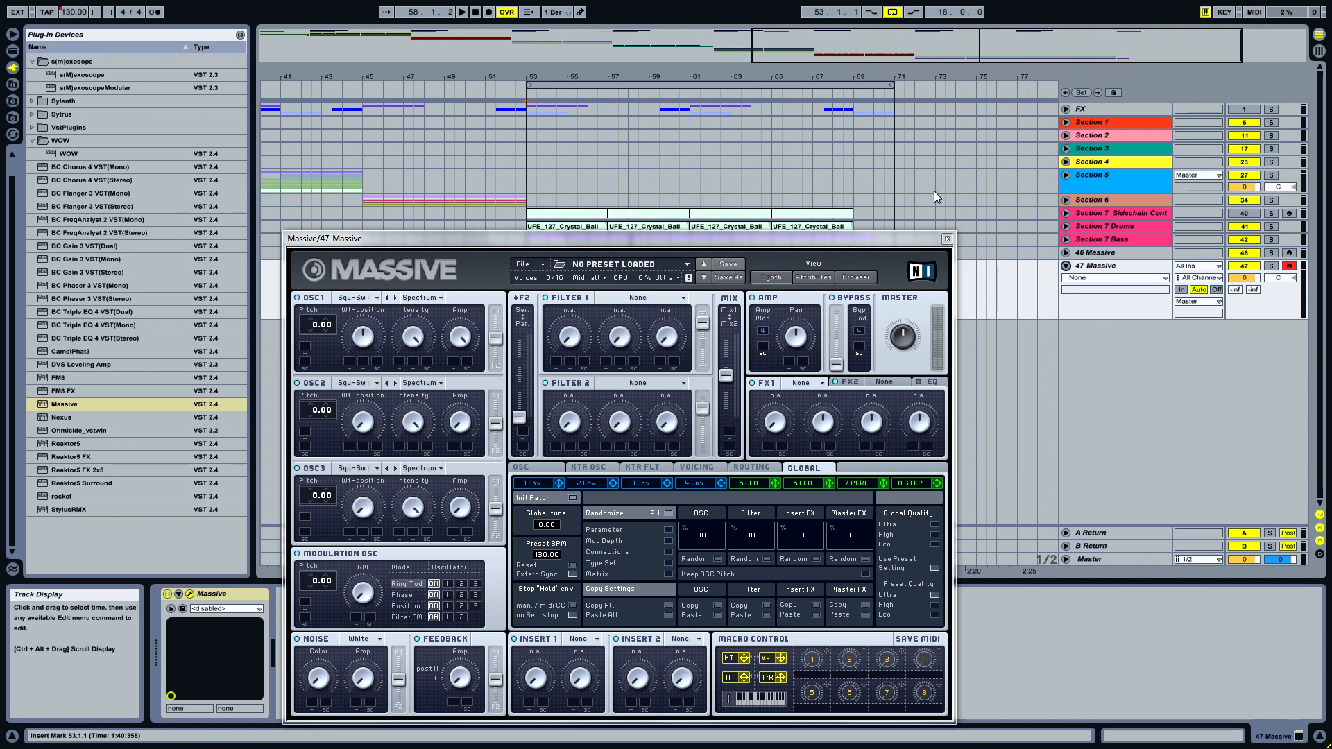
{"action": "left_click_drag", "start_coordinate": [490, 238], "coordinate": [564, 179]}
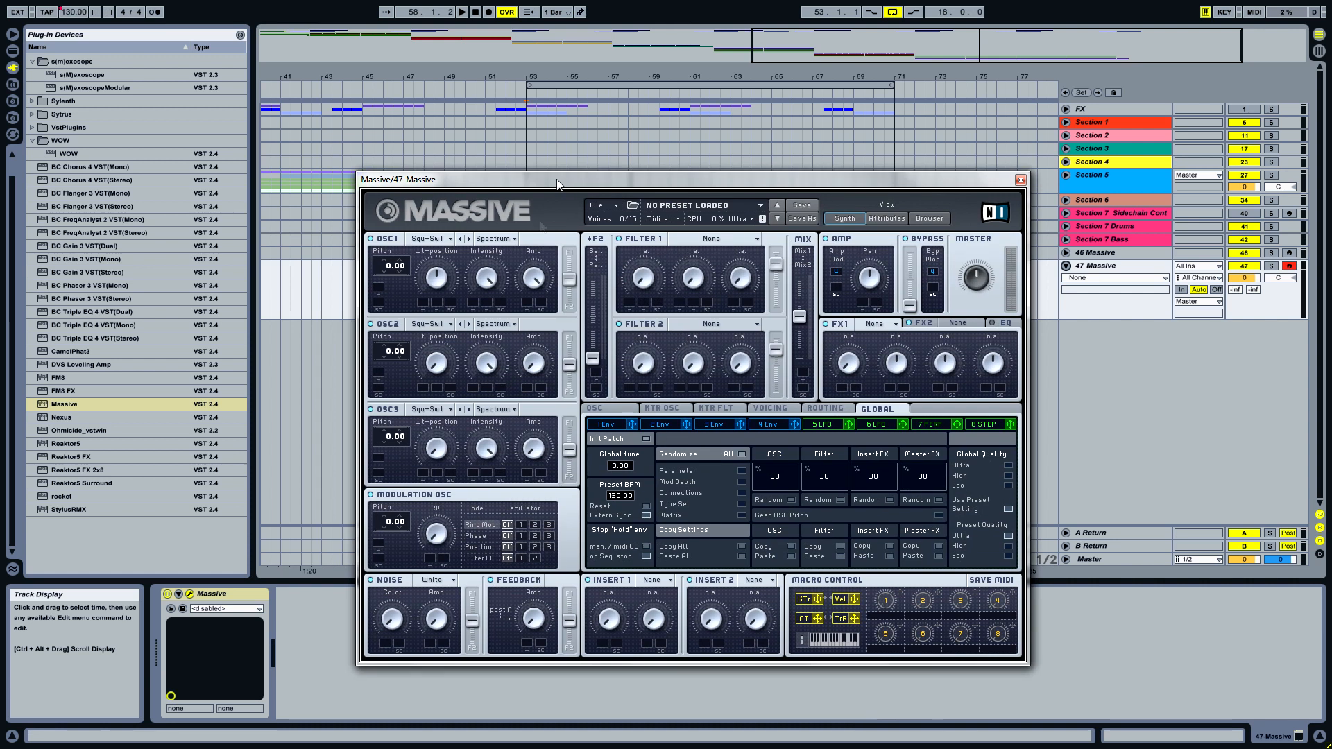
- Set oscillator 1 to Smooth Square at pitch -12.00, raising its wavetable position and lowering its intensity
{"action": "left_click", "coordinate": [448, 239]}
{"action": "left_click", "coordinate": [494, 276]}
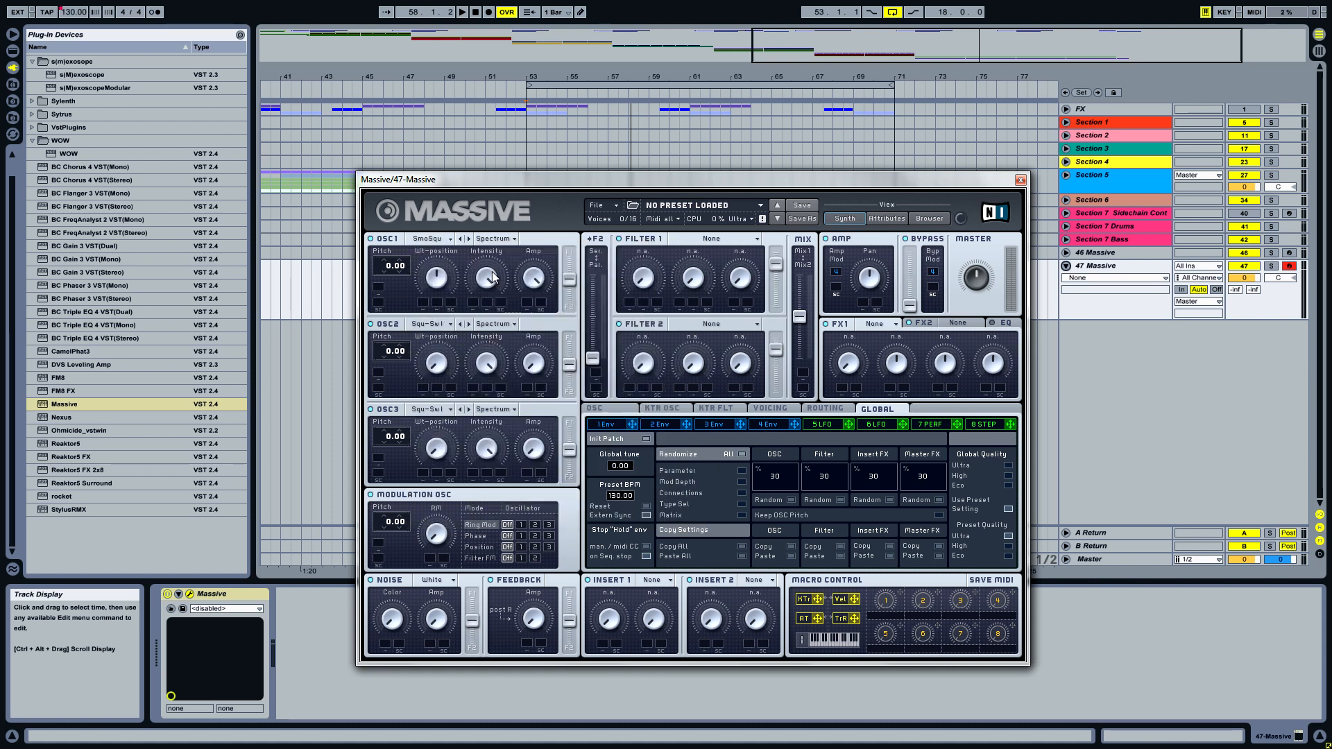
{"action": "left_click_drag", "start_coordinate": [446, 284], "coordinate": [460, 139]}
{"action": "left_click_drag", "start_coordinate": [481, 280], "coordinate": [484, 303]}
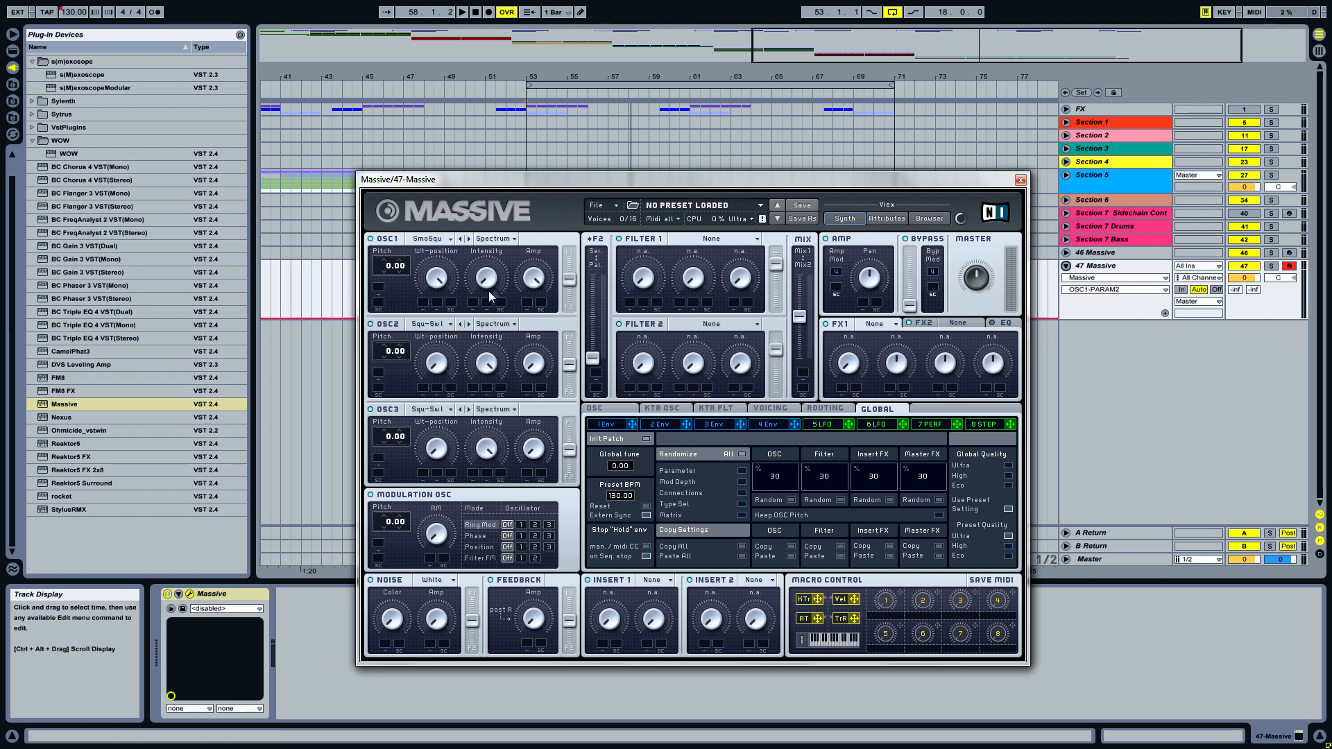
{"action": "left_click_drag", "start_coordinate": [390, 269], "coordinate": [393, 282]}
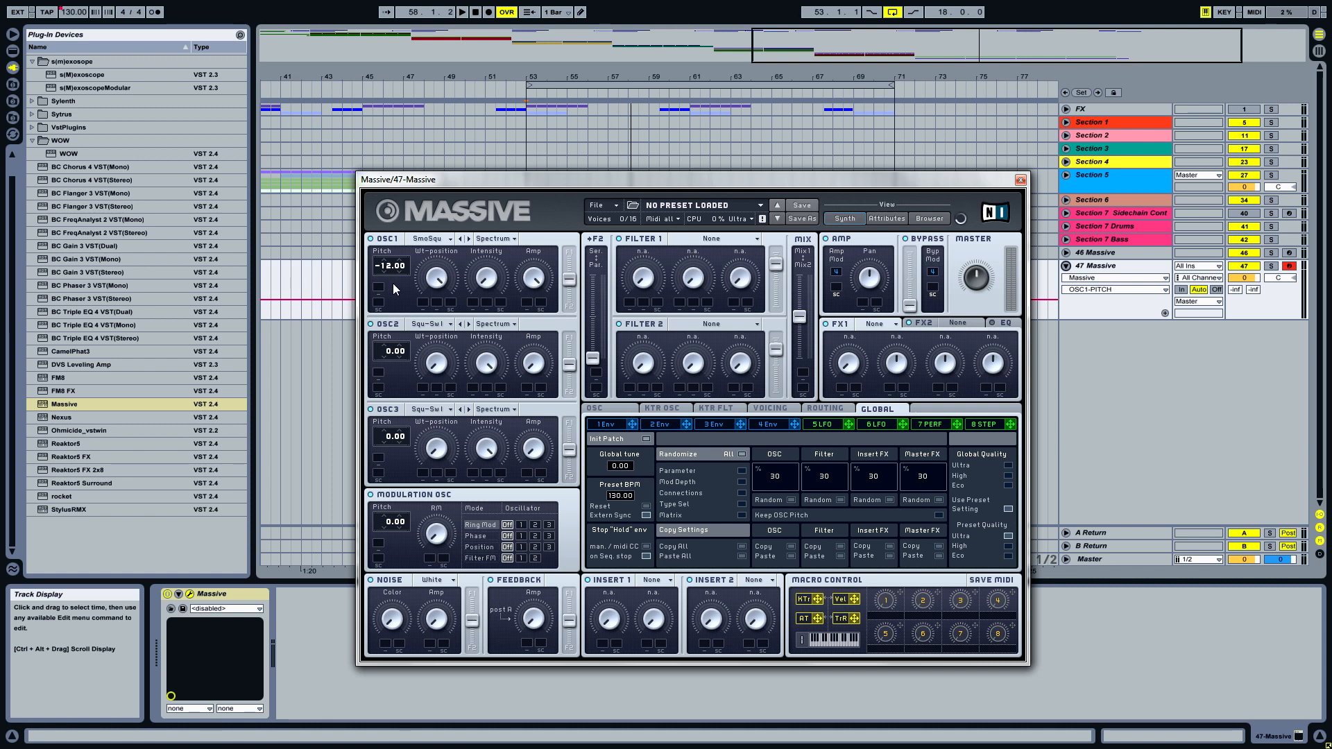
- Set oscillator 2 to Sin-Triangle at pitch -23.91, with lowered intensity and full amp
{"action": "left_click", "coordinate": [436, 325]}
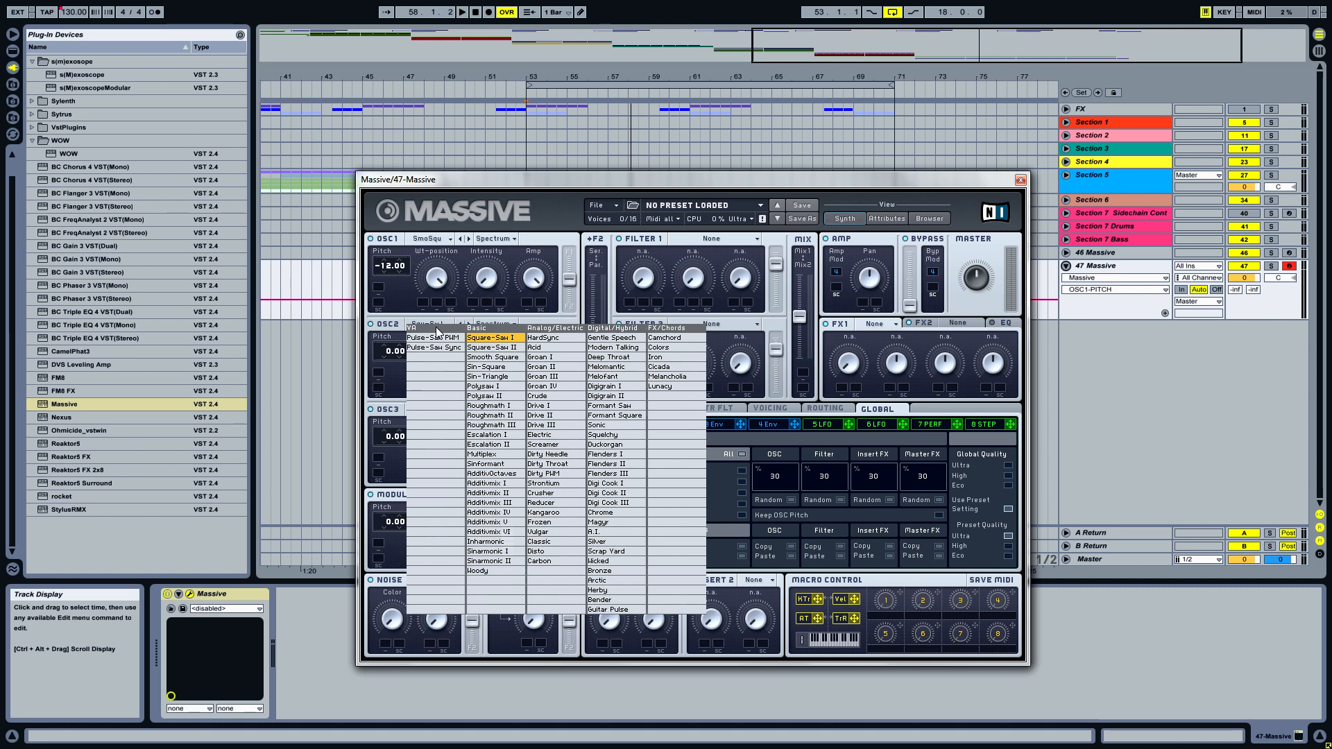
{"action": "left_click", "coordinate": [495, 379]}
{"action": "left_click_drag", "start_coordinate": [490, 370], "coordinate": [494, 437]}
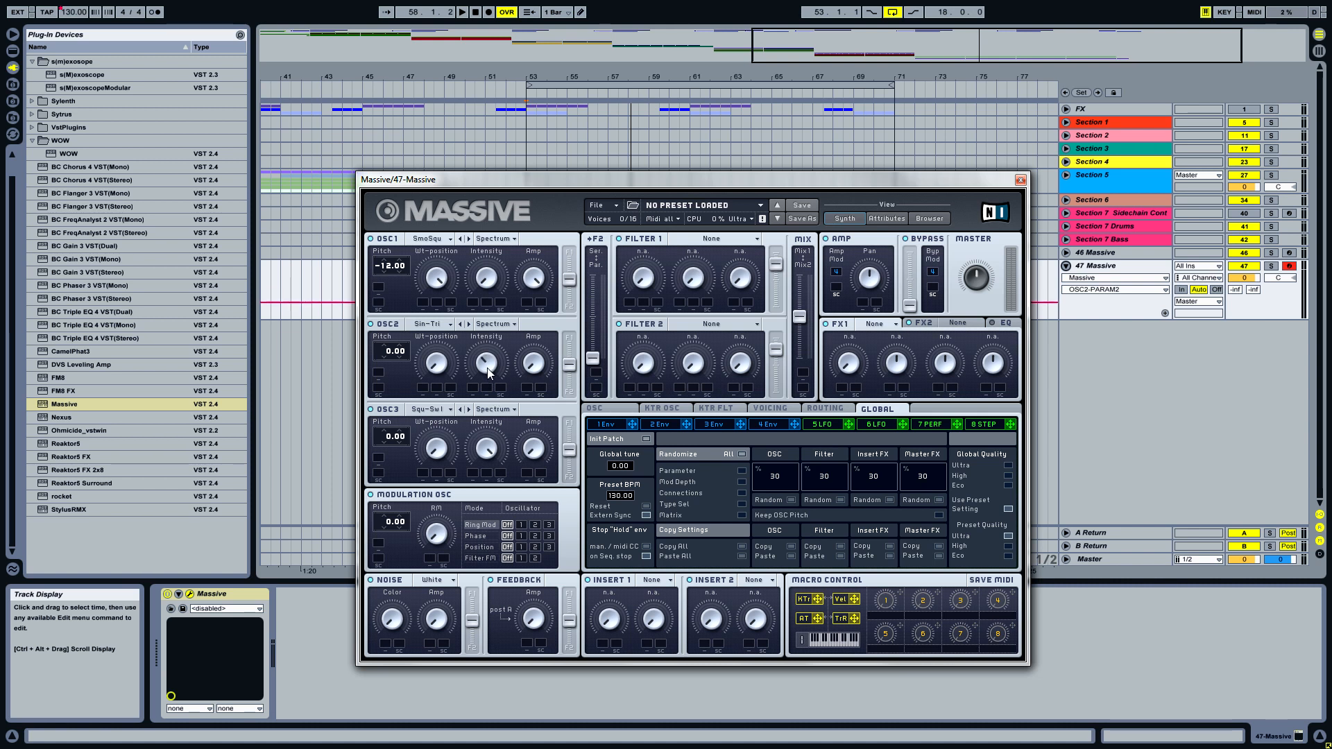
{"action": "left_click", "coordinate": [535, 376]}
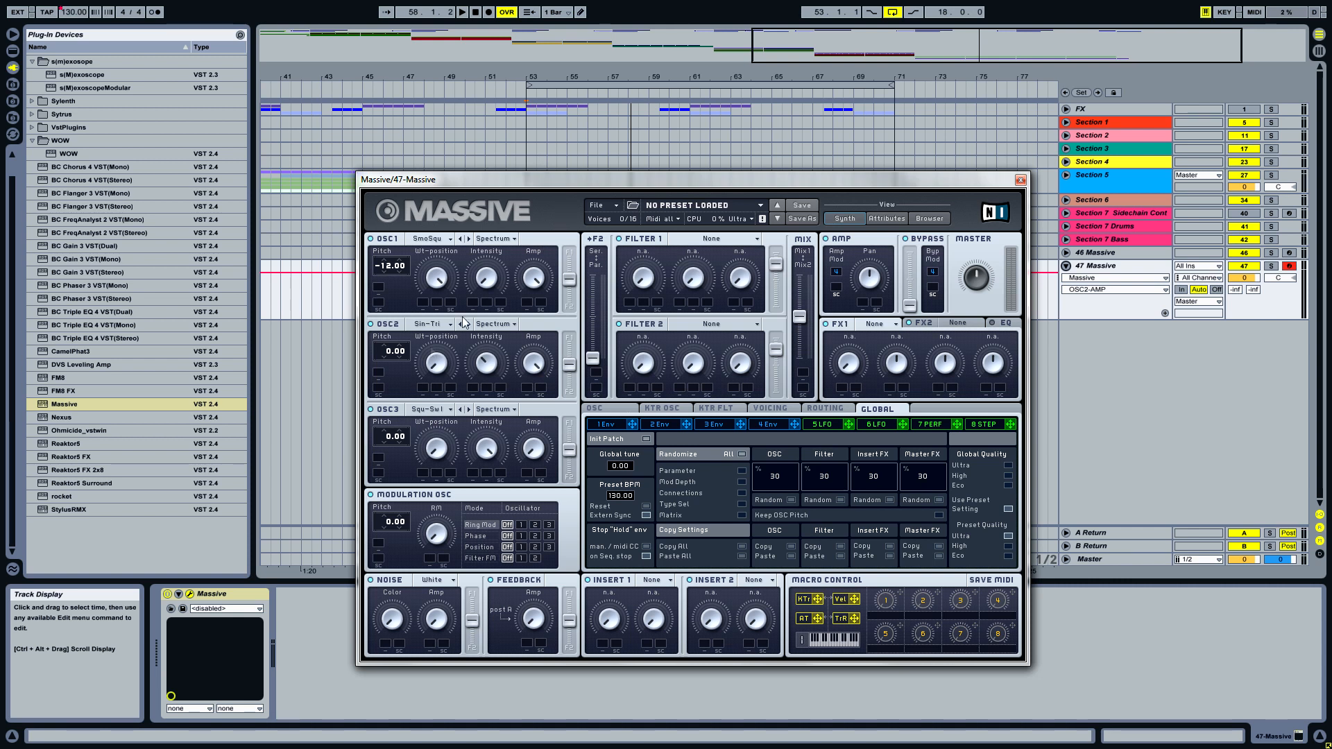
{"action": "left_click_drag", "start_coordinate": [381, 351], "coordinate": [385, 385]}
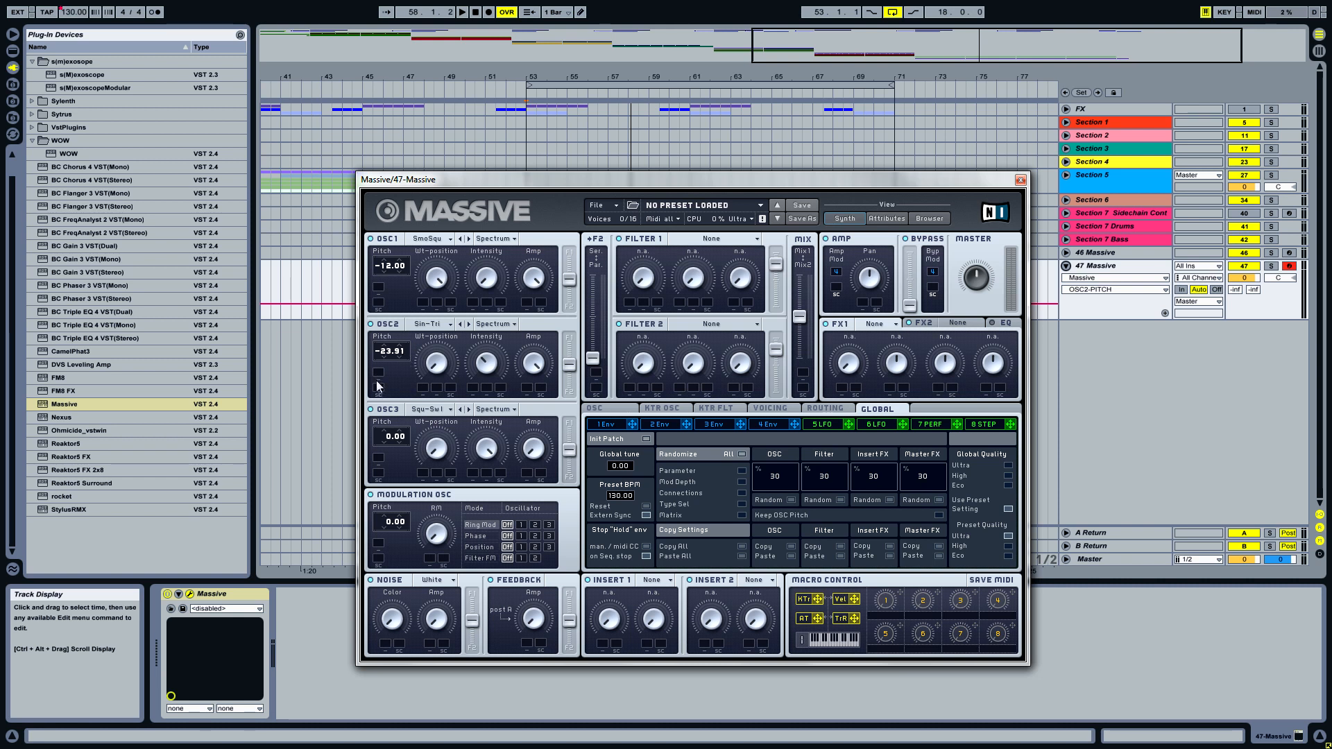
- Set oscillator 3 to Additivmix V at pitch -12.00, with full amp and a raised wavetable position
{"action": "left_click", "coordinate": [533, 451]}
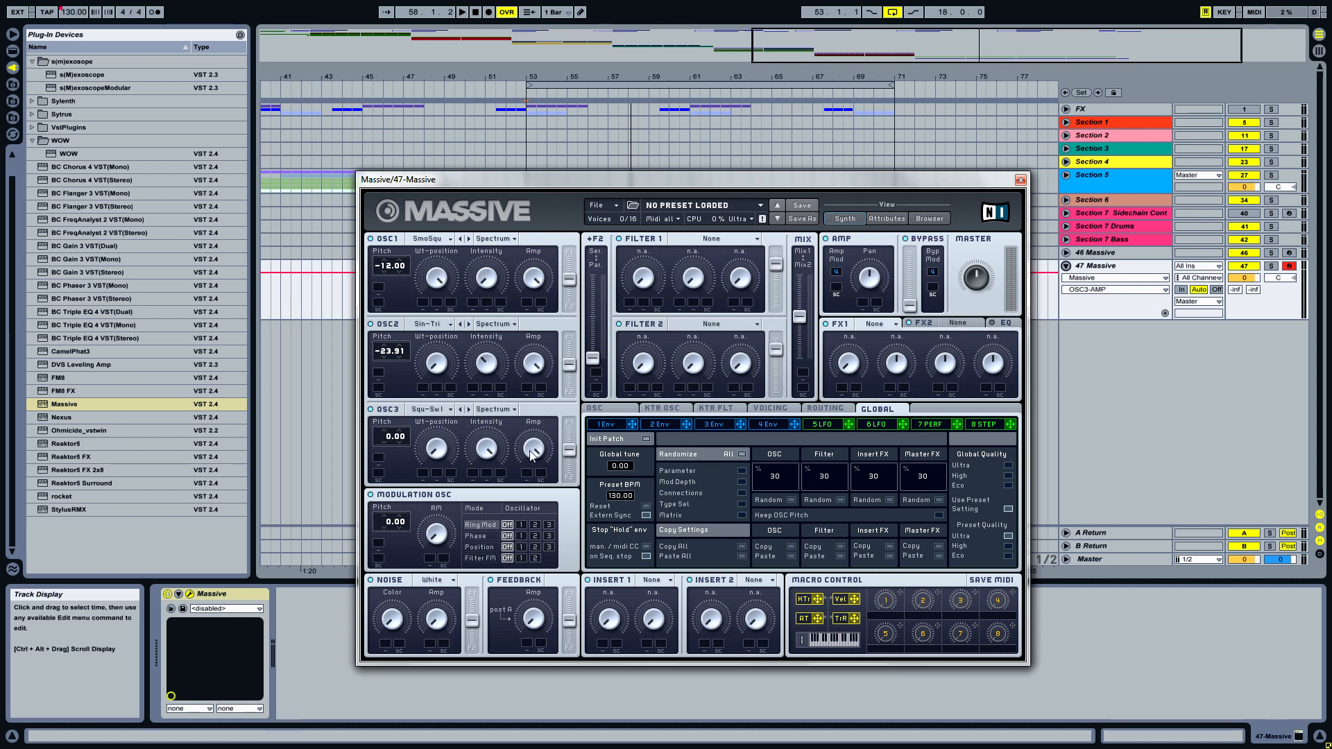
{"action": "left_click", "coordinate": [442, 414]}
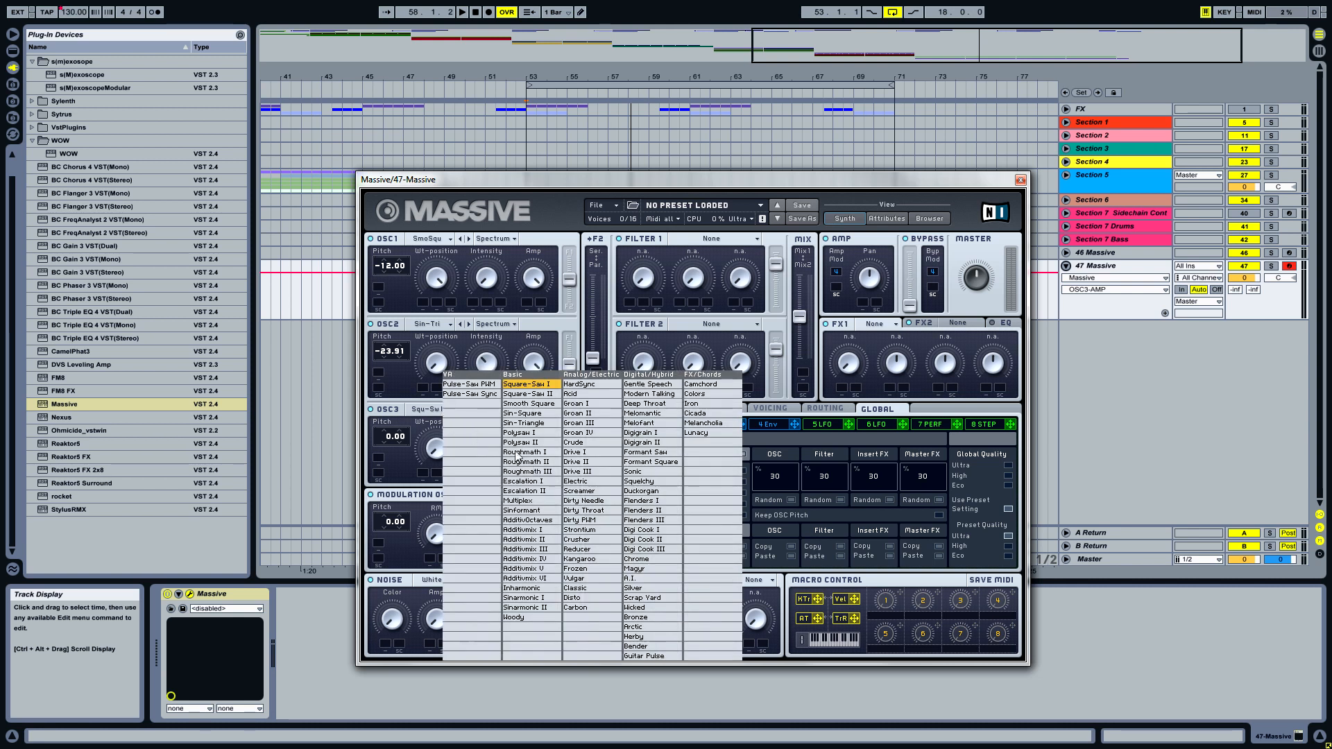
{"action": "left_click", "coordinate": [549, 580]}
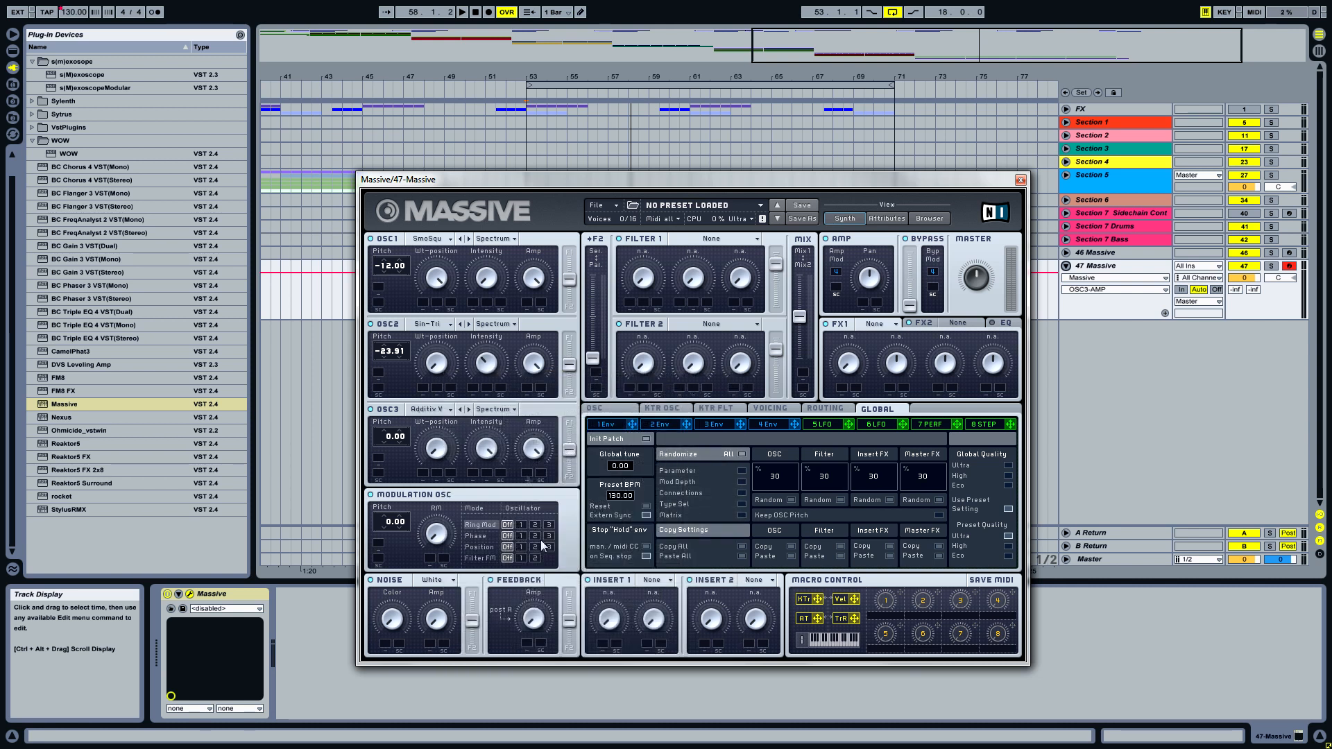
{"action": "left_click", "coordinate": [437, 450]}
{"action": "left_click_drag", "start_coordinate": [436, 449], "coordinate": [443, 396]}
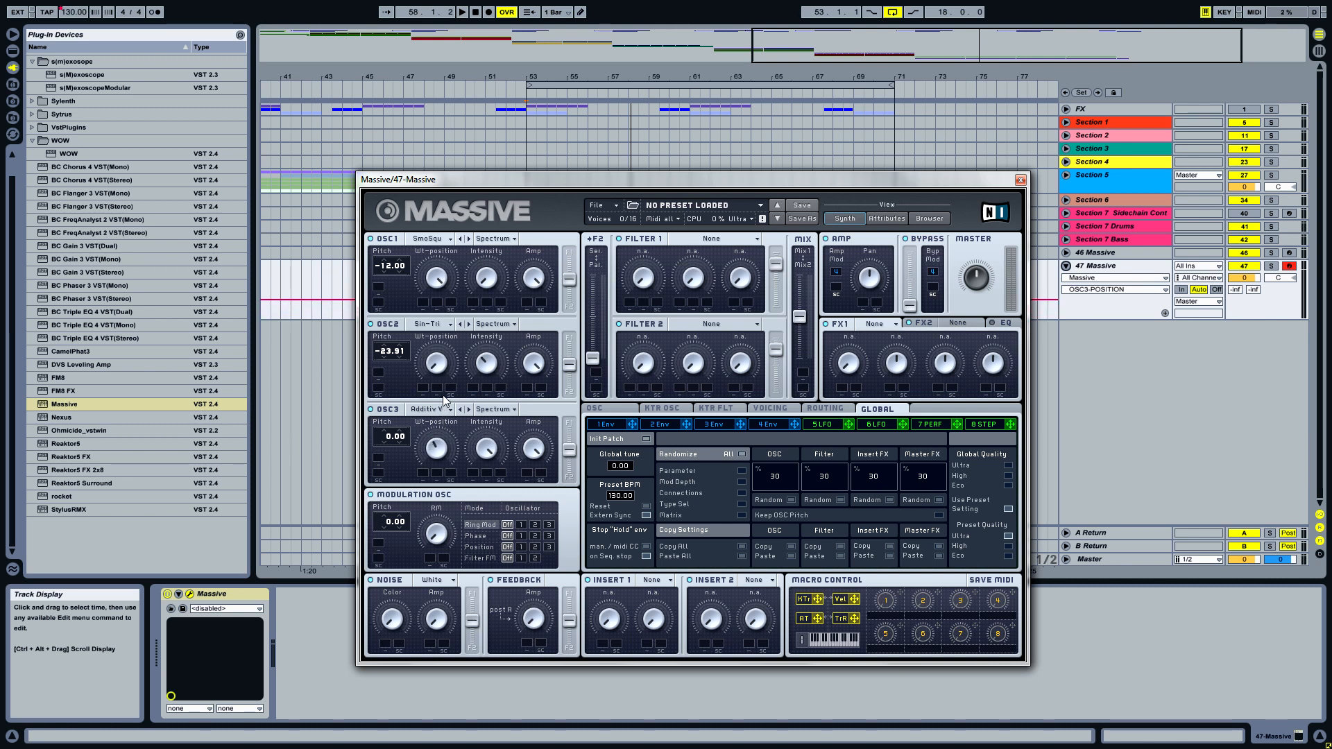
{"action": "left_click_drag", "start_coordinate": [385, 436], "coordinate": [389, 452]}
- Route the second Massive's ring mod and phase modulation to oscillator 2 and select ring mod
{"action": "left_click", "coordinate": [534, 526]}
{"action": "left_click", "coordinate": [535, 536]}
{"action": "left_click", "coordinate": [475, 525]}
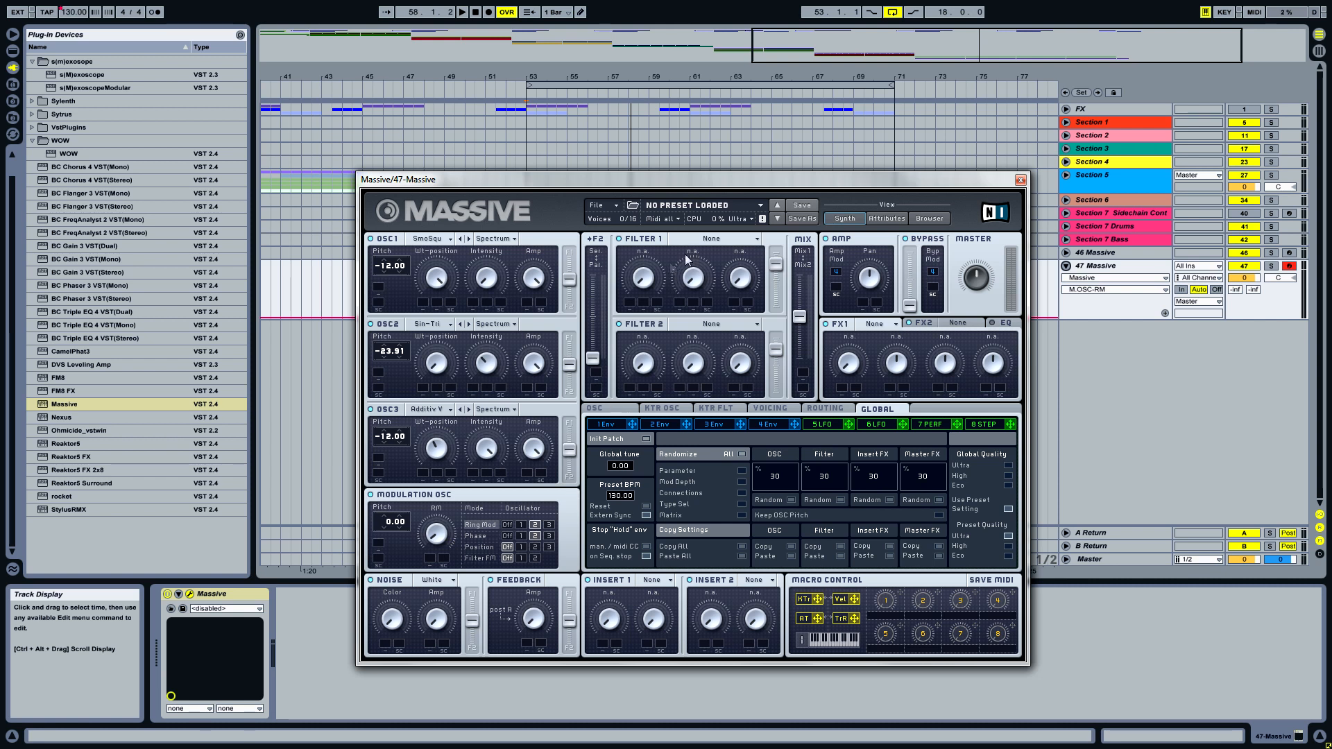
- Set Filter 1 to the Scream type and Filter 2 to Bandreject
{"action": "left_click", "coordinate": [730, 241]}
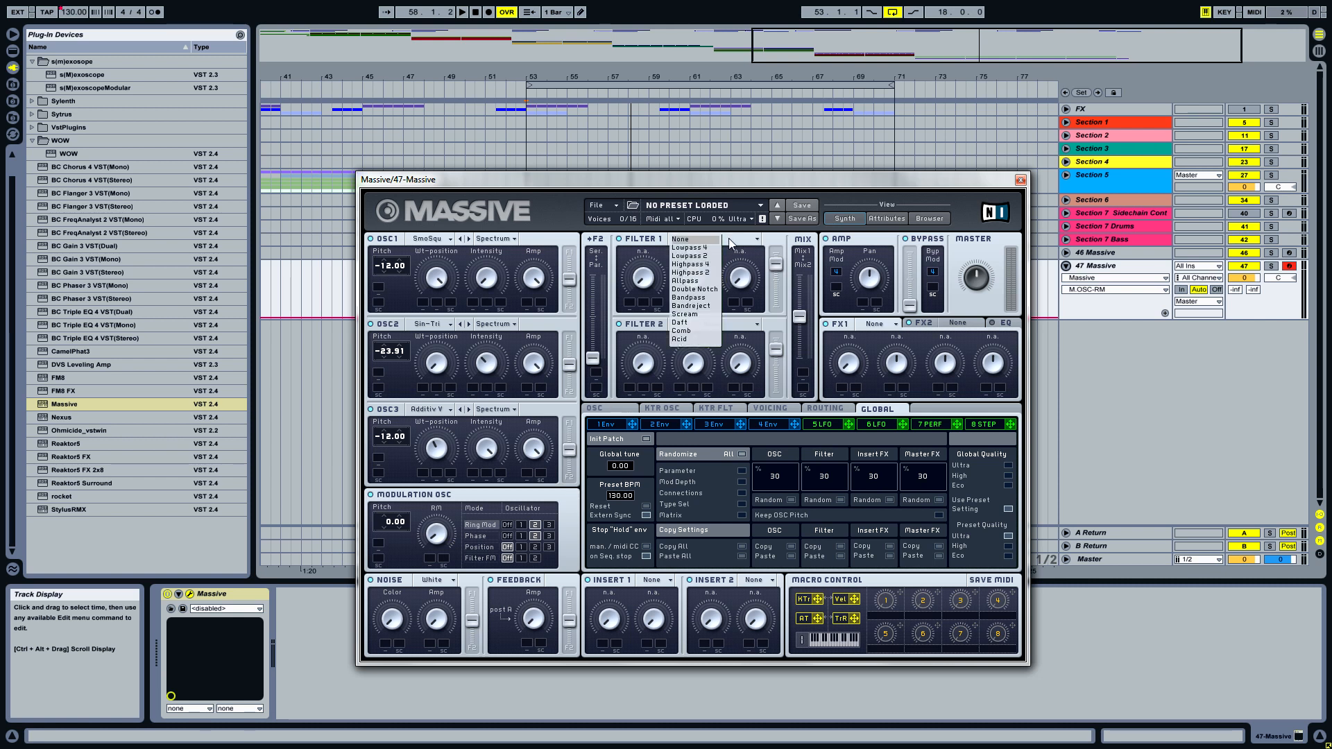
{"action": "left_click", "coordinate": [687, 314]}
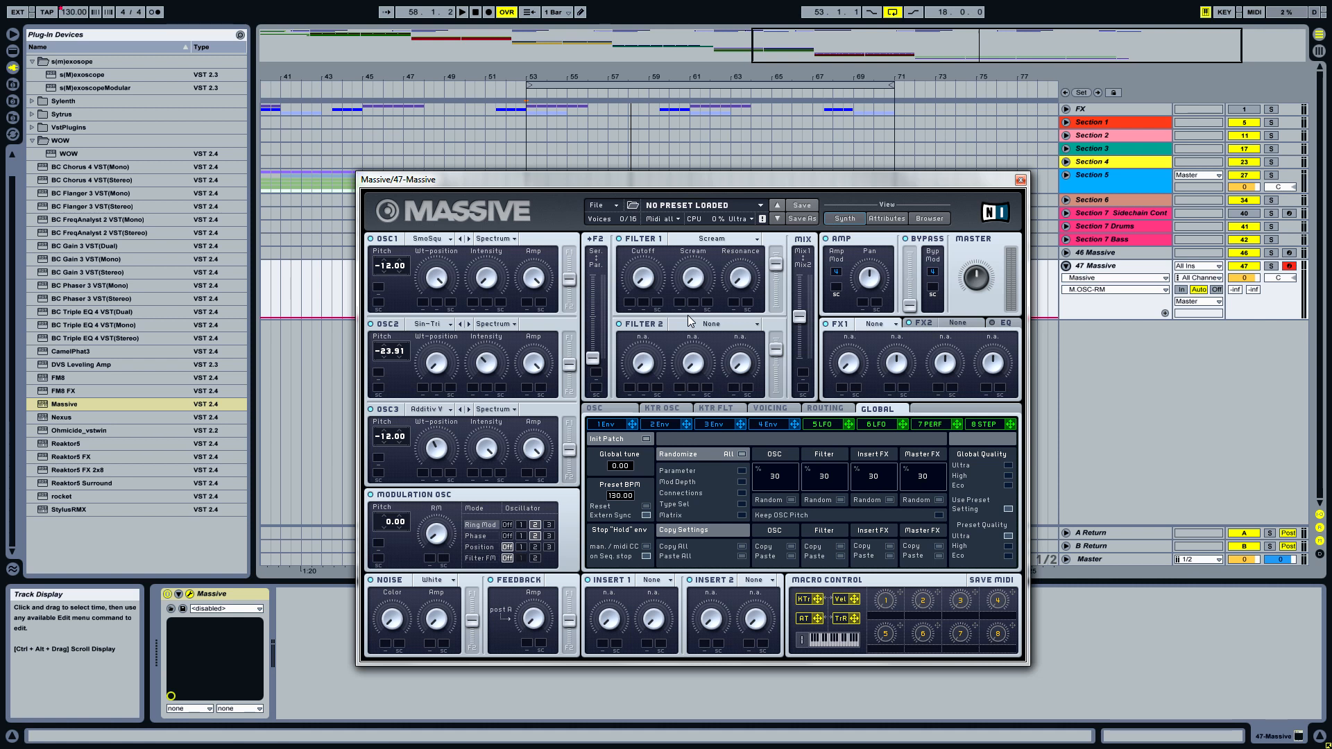
{"action": "left_click", "coordinate": [704, 318]}
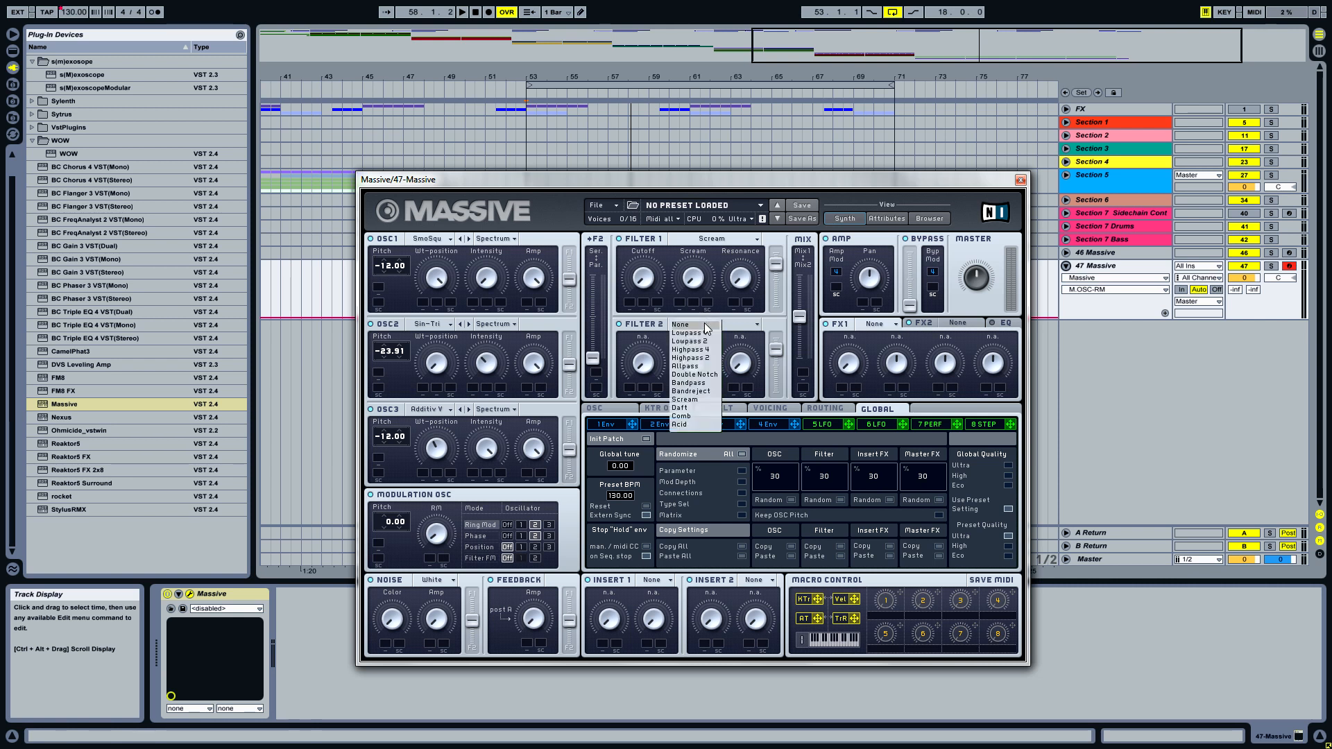
{"action": "left_click", "coordinate": [700, 396]}
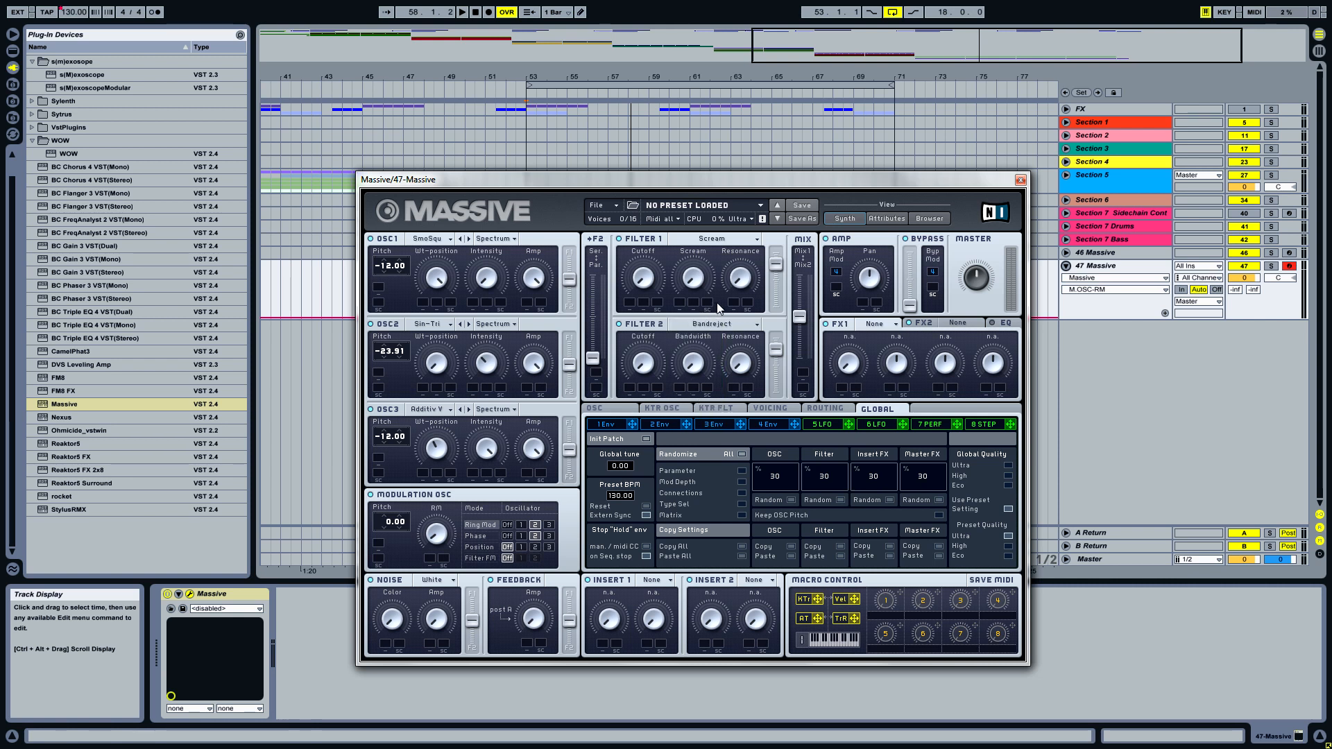
- Open Filter 1's cutoff fully, raise its scream and Filter 2's cutoff, and turn both filter output levels up
{"action": "left_click", "coordinate": [649, 277]}
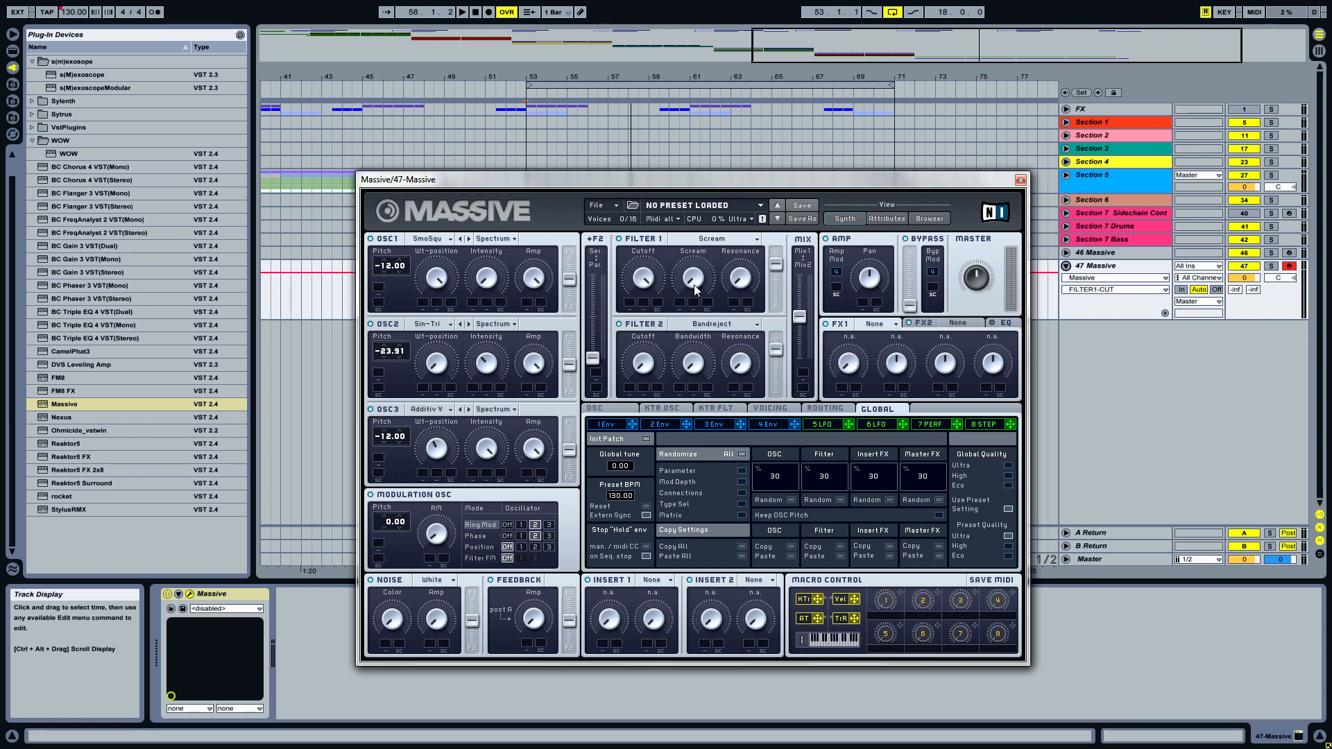
{"action": "left_click_drag", "start_coordinate": [694, 284], "coordinate": [745, 199]}
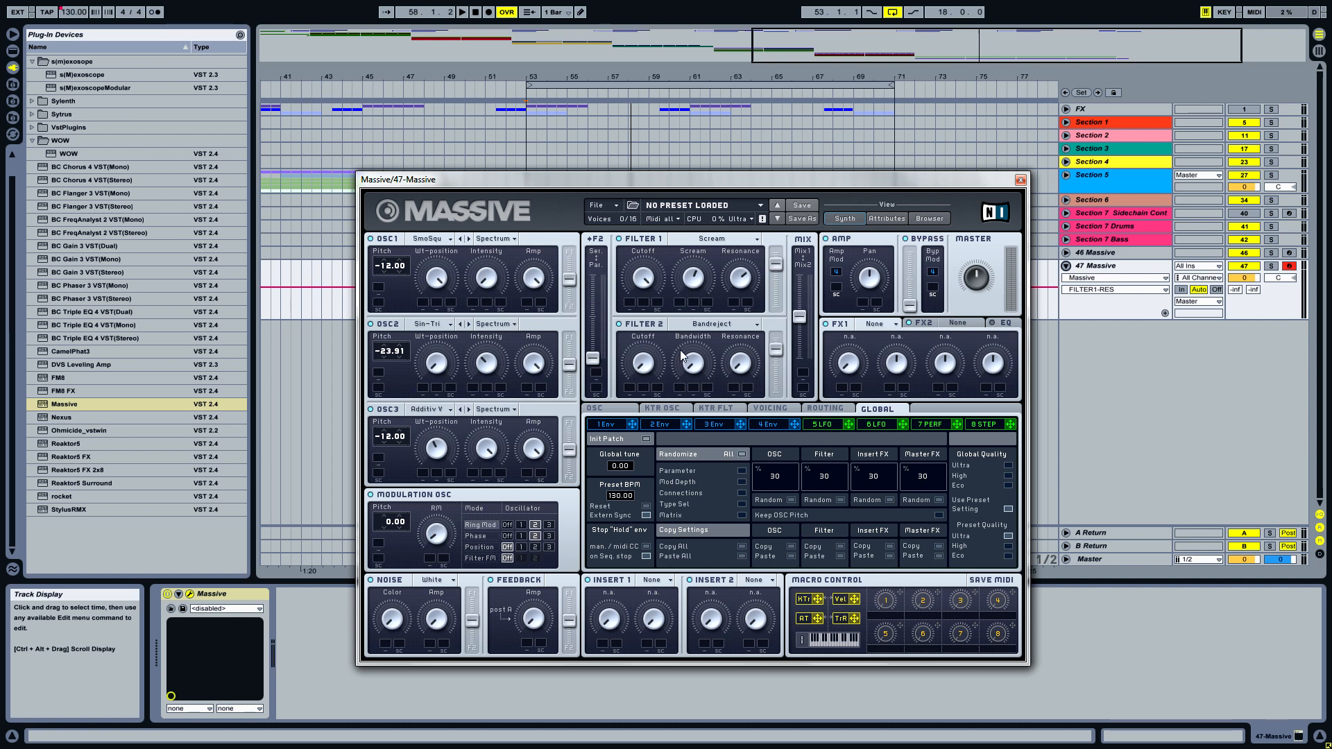
{"action": "left_click_drag", "start_coordinate": [645, 365], "coordinate": [656, 308]}
{"action": "left_click_drag", "start_coordinate": [776, 349], "coordinate": [776, 338]}
{"action": "left_click_drag", "start_coordinate": [776, 264], "coordinate": [777, 251]}
- Route all three oscillators fully into Filter 1 and move the filter mix slightly toward Mix 1
{"action": "left_click_drag", "start_coordinate": [570, 280], "coordinate": [570, 251]}
{"action": "left_click_drag", "start_coordinate": [570, 366], "coordinate": [569, 337]}
{"action": "left_click_drag", "start_coordinate": [570, 449], "coordinate": [569, 423]}
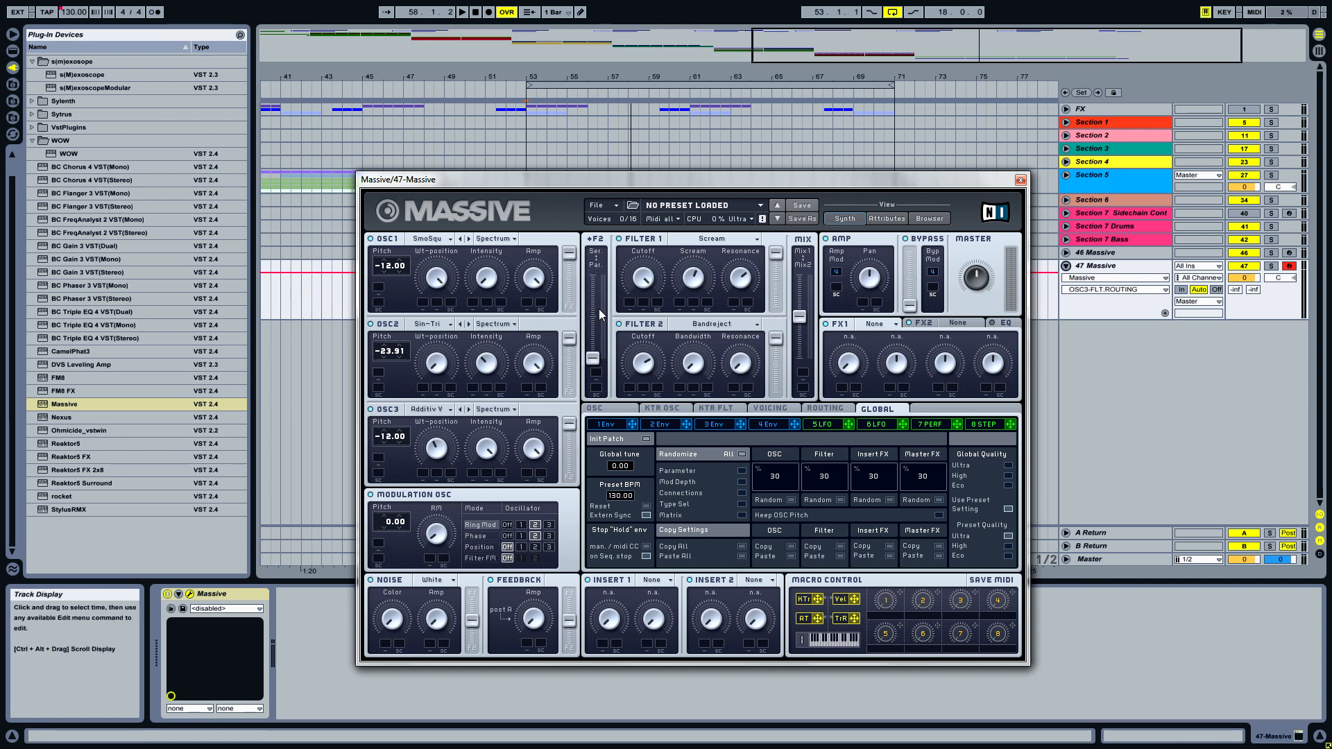
{"action": "left_click_drag", "start_coordinate": [800, 317], "coordinate": [801, 310]}
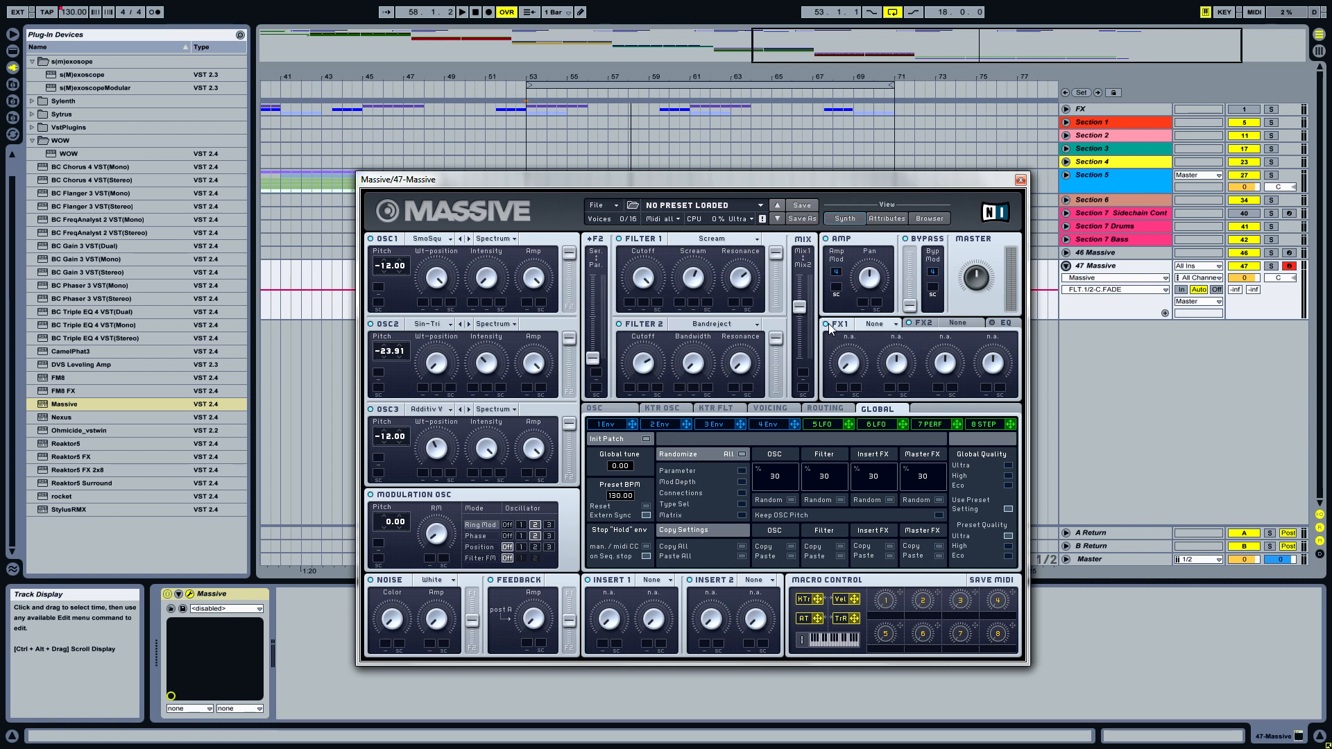
- Set the second Massive's FX2 to Small Reverb and adjust its dry/wet and color
{"action": "left_click", "coordinate": [944, 325]}
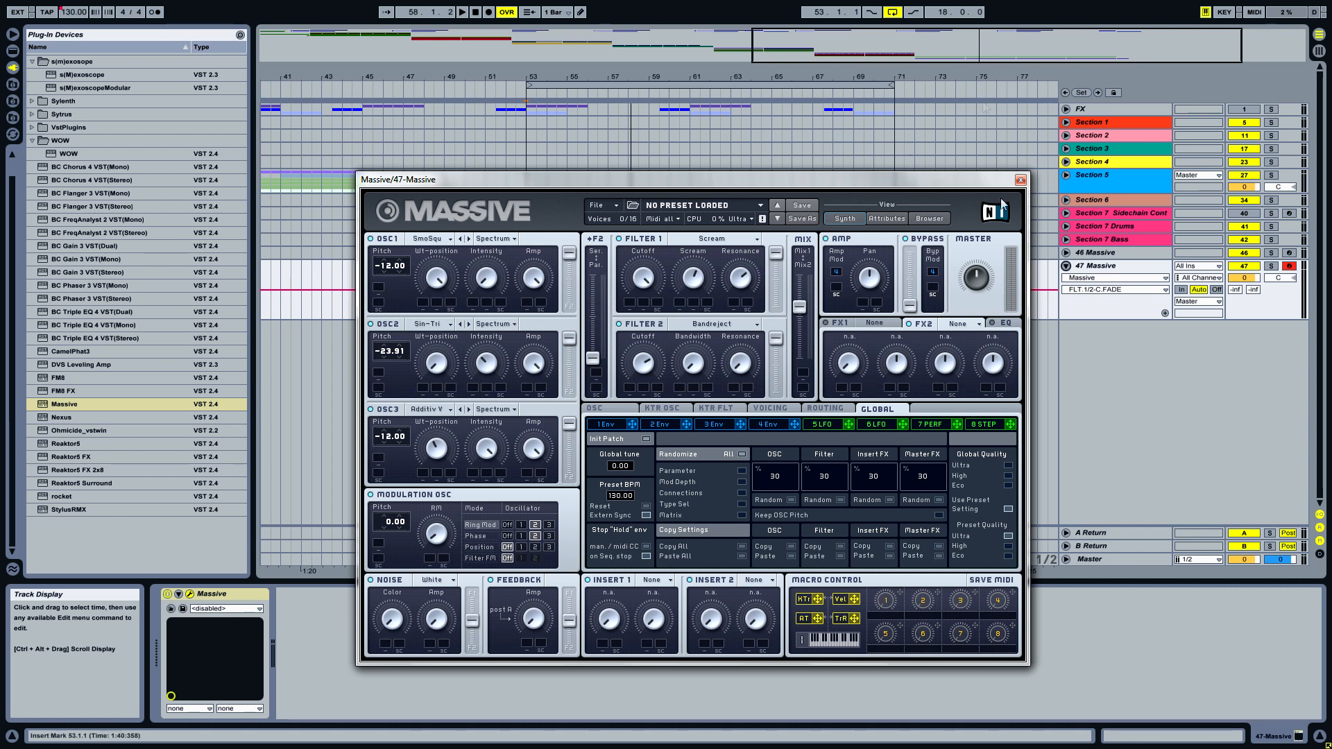
{"action": "left_click", "coordinate": [965, 324]}
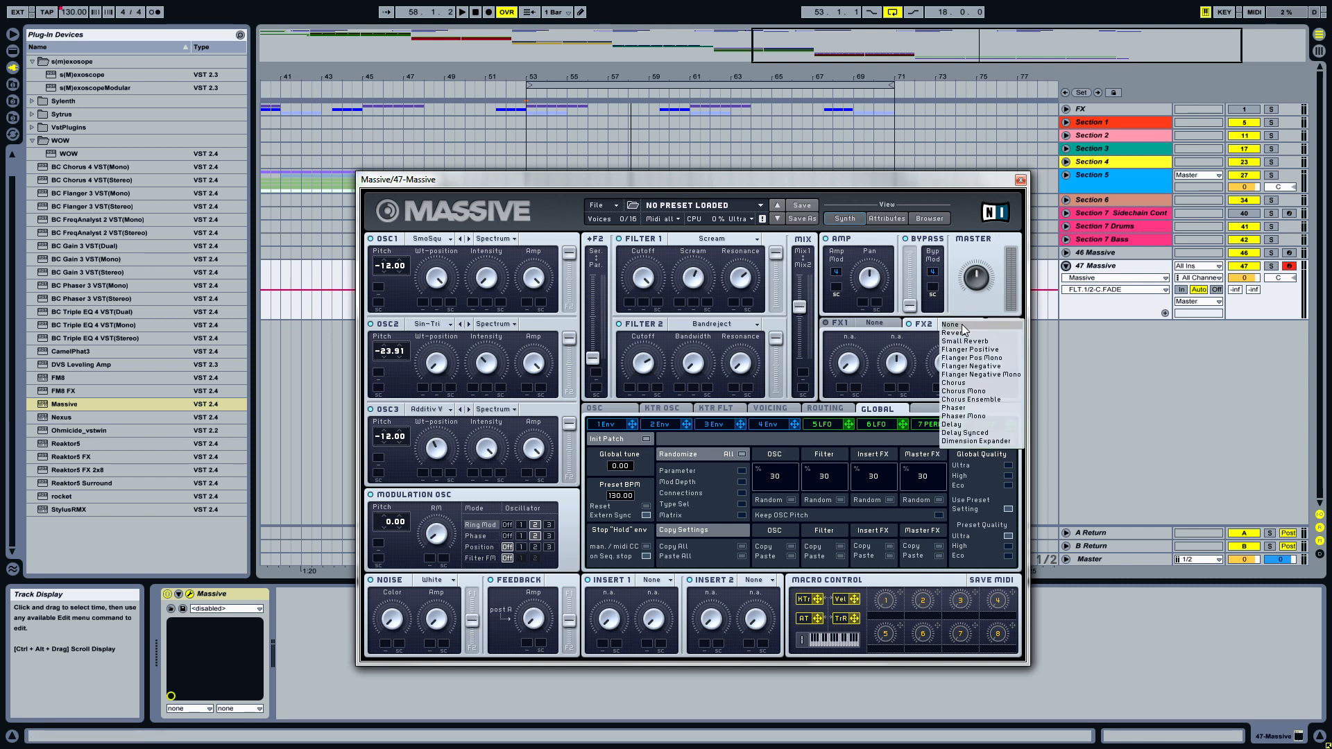
{"action": "left_click", "coordinate": [970, 342]}
{"action": "left_click_drag", "start_coordinate": [854, 365], "coordinate": [949, 264]}
{"action": "left_click_drag", "start_coordinate": [987, 358], "coordinate": [1027, 257]}
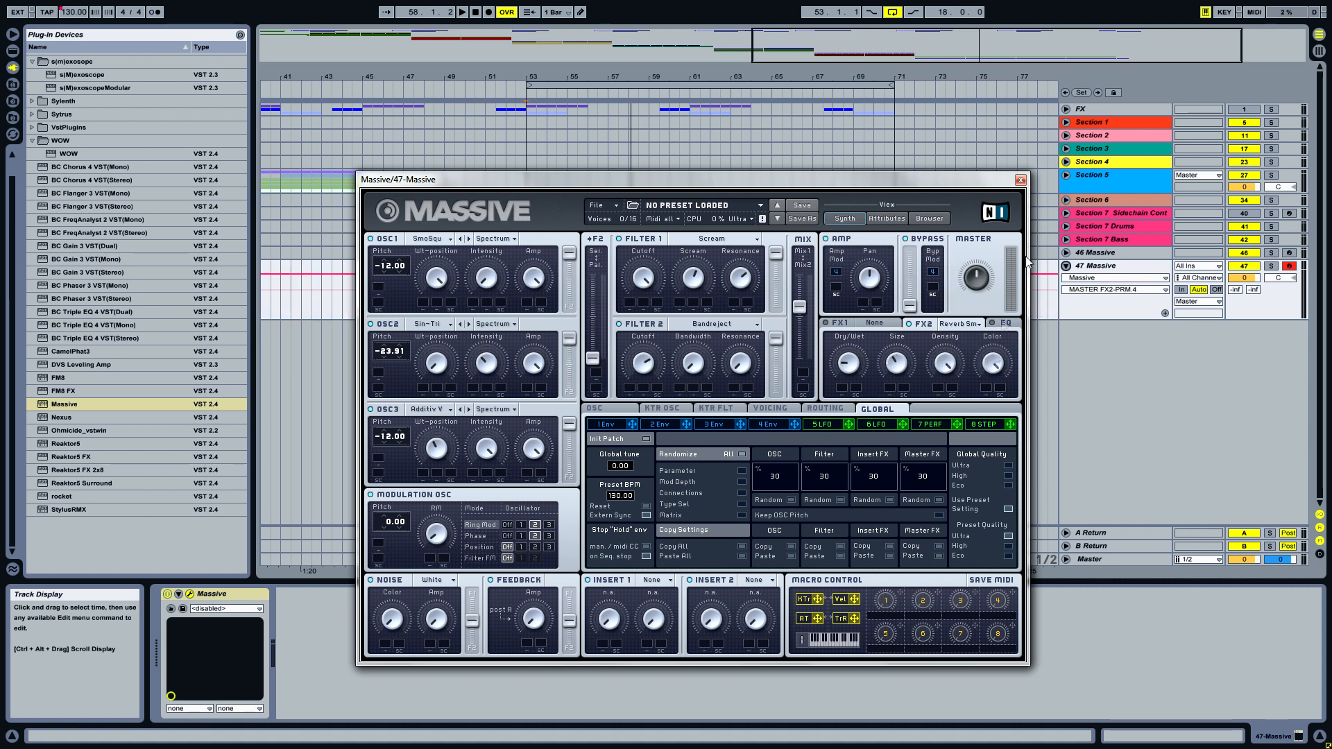
- Shape the master EQ by adjusting the low and high shelves and lowering the peak boost
{"action": "left_click", "coordinate": [997, 325]}
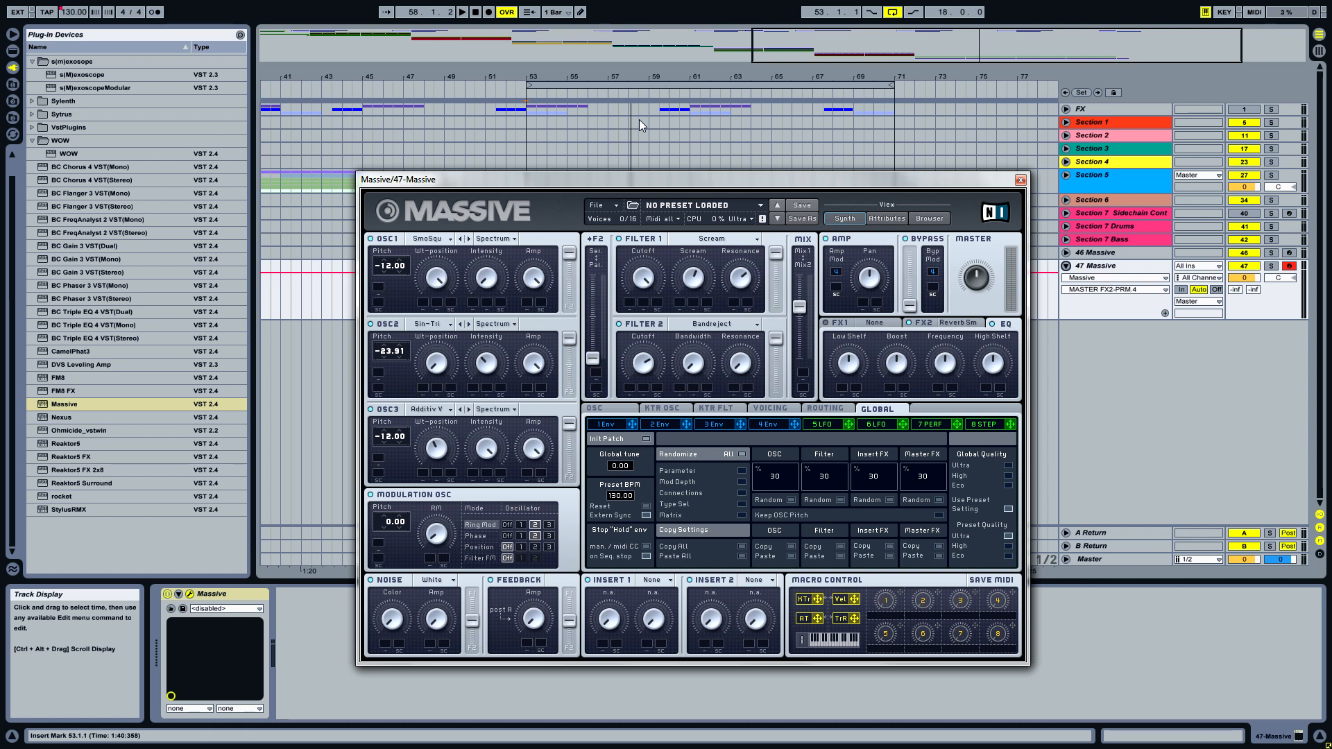
{"action": "left_click", "coordinate": [1002, 359]}
{"action": "left_click", "coordinate": [848, 366]}
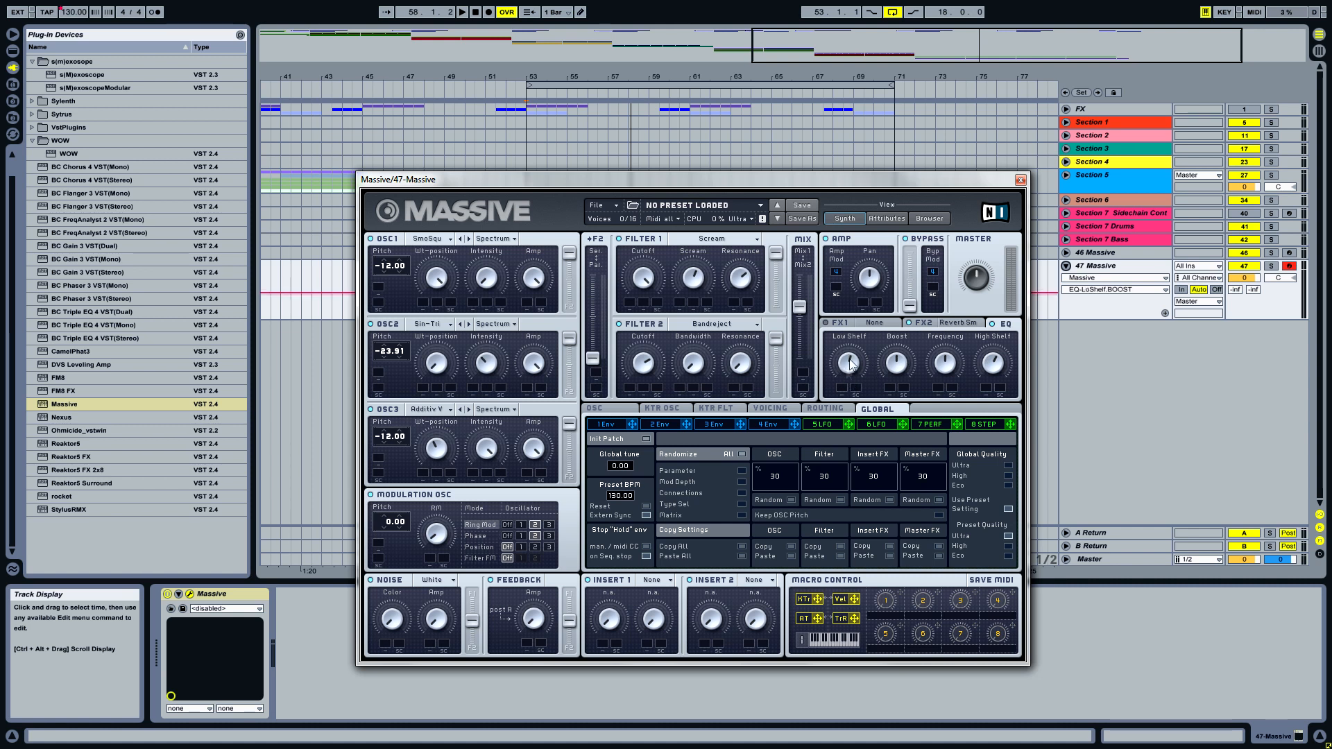
{"action": "left_click", "coordinate": [910, 364]}
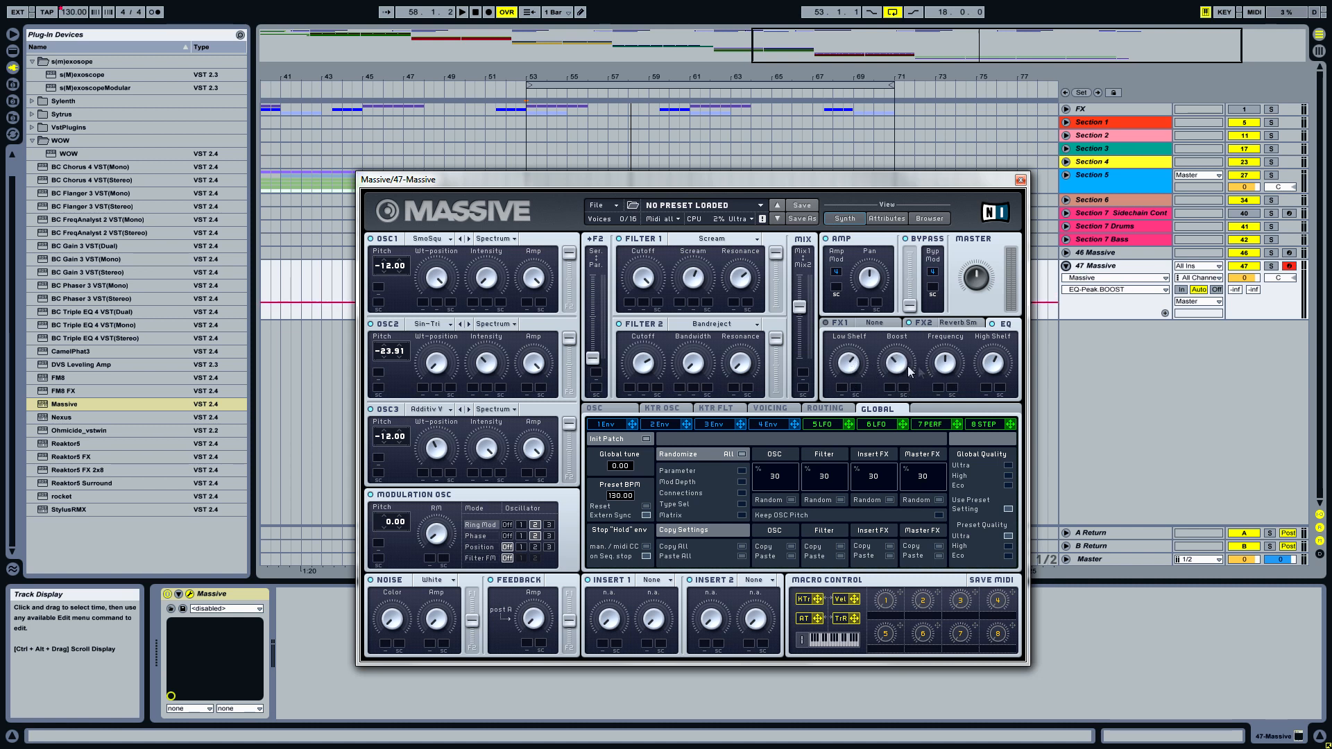
{"action": "left_click", "coordinate": [991, 363]}
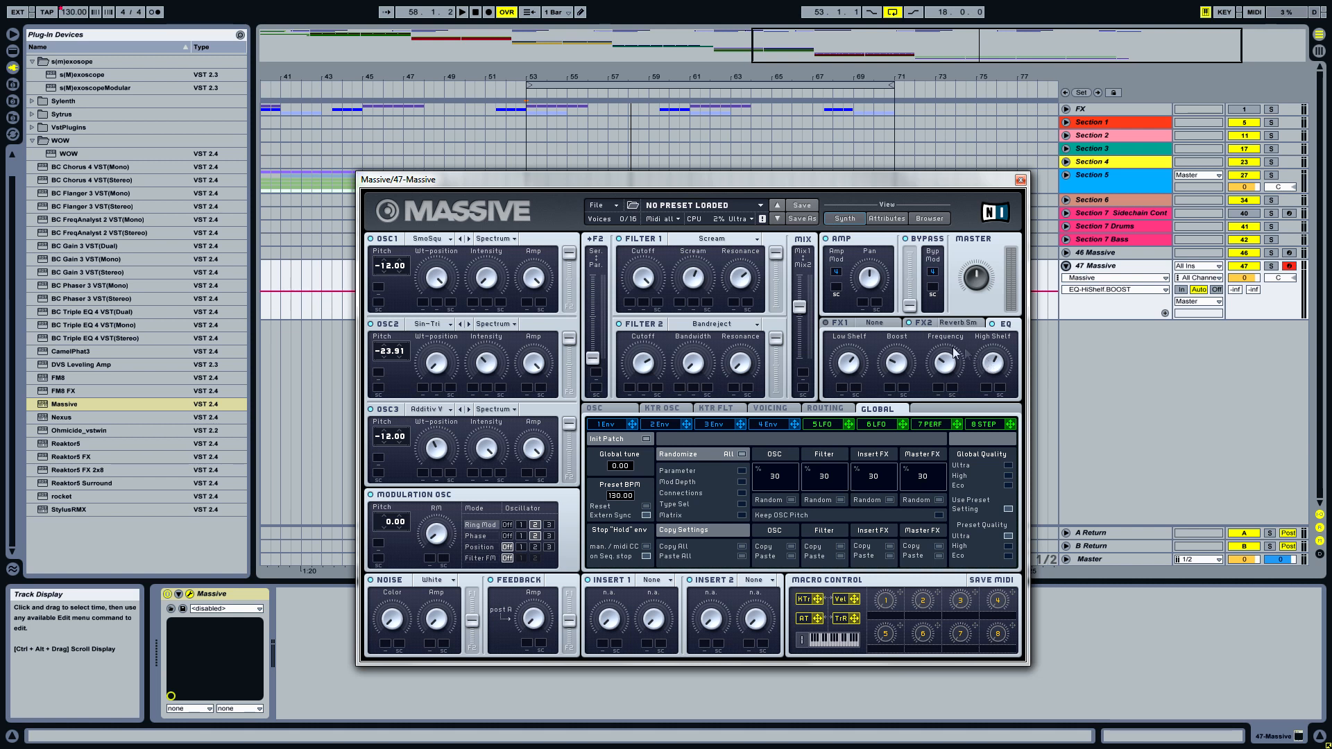
- Route Insert 1 before Filter 1, tap feedback after Filter 1, and send the bypass from oscillator 3 into the EQ
{"action": "left_click", "coordinate": [826, 410]}
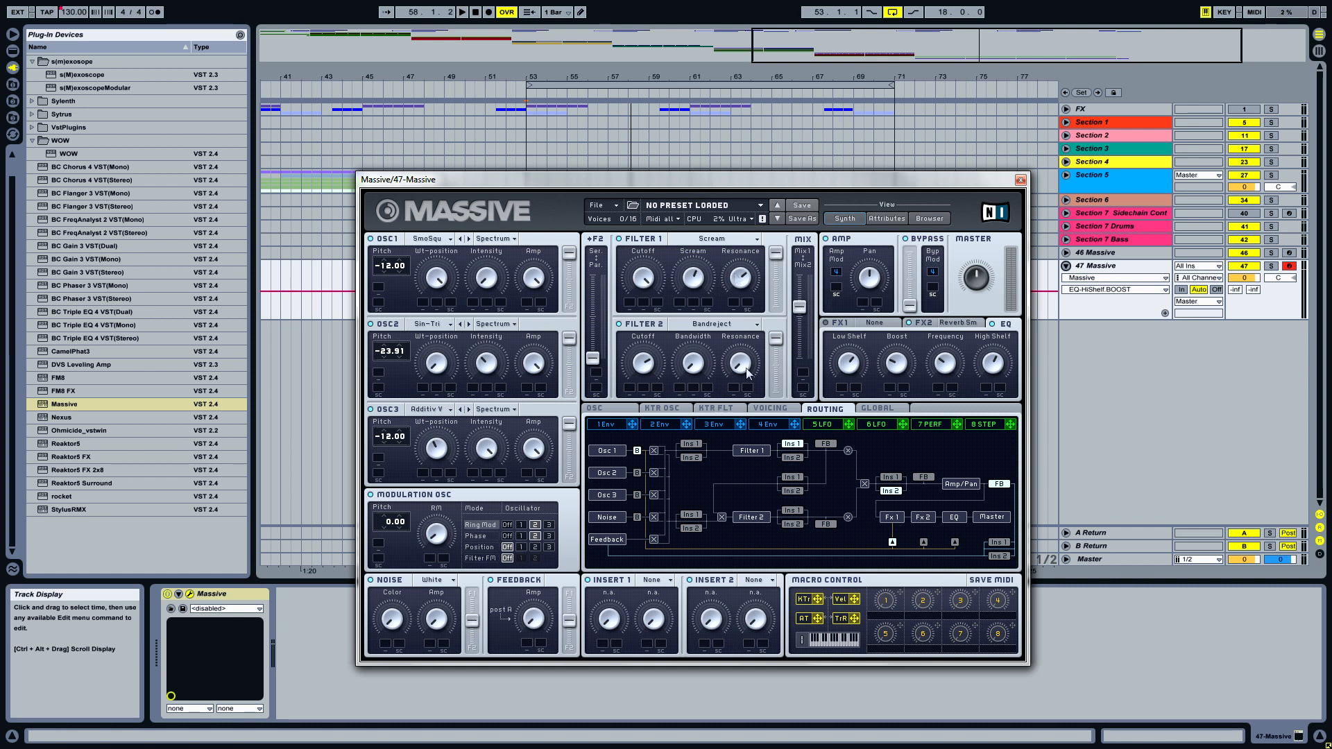
{"action": "left_click", "coordinate": [691, 446]}
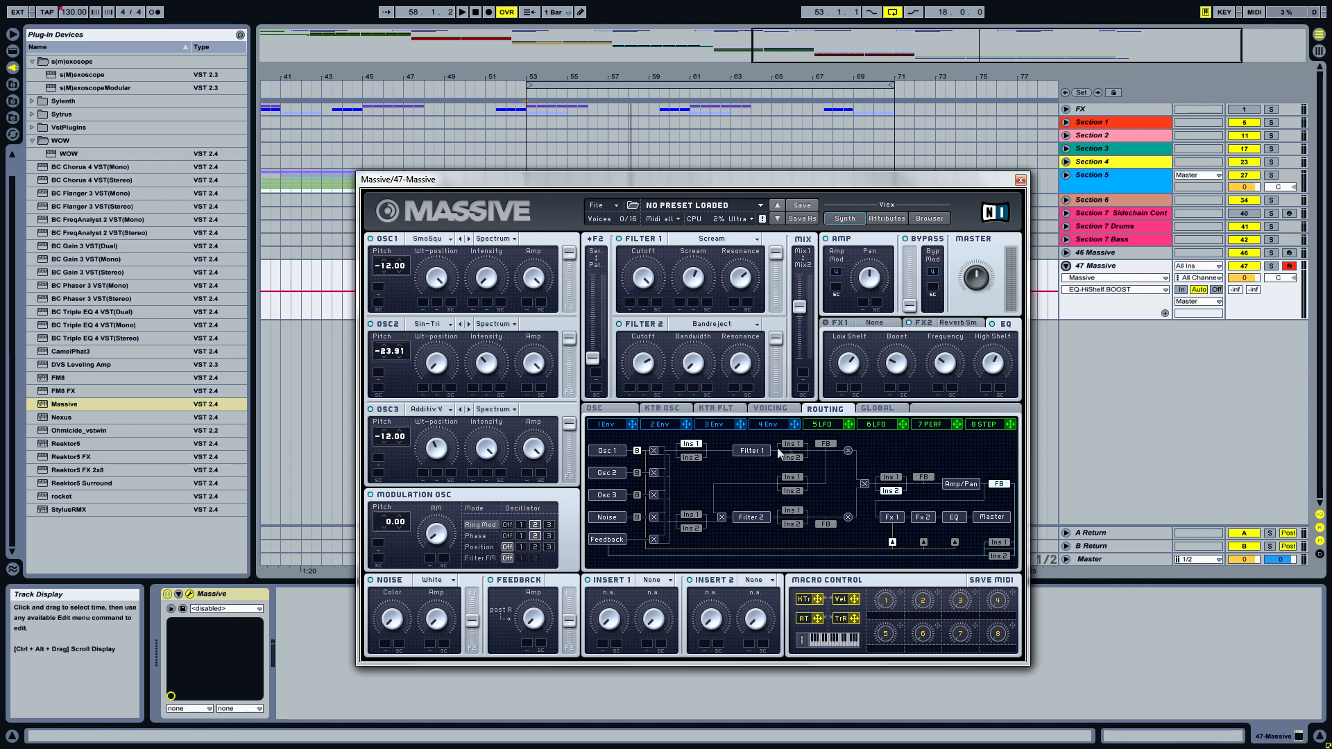
{"action": "left_click", "coordinate": [822, 445]}
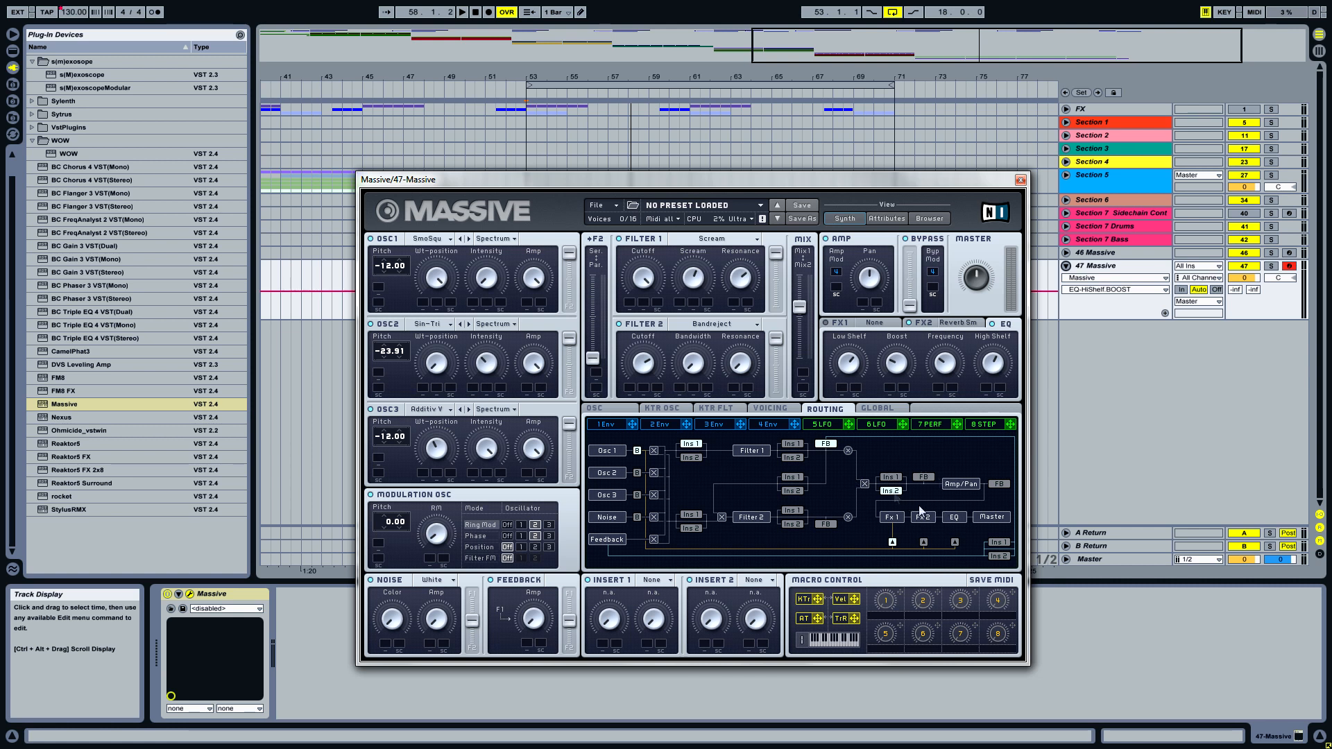
{"action": "left_click", "coordinate": [956, 543]}
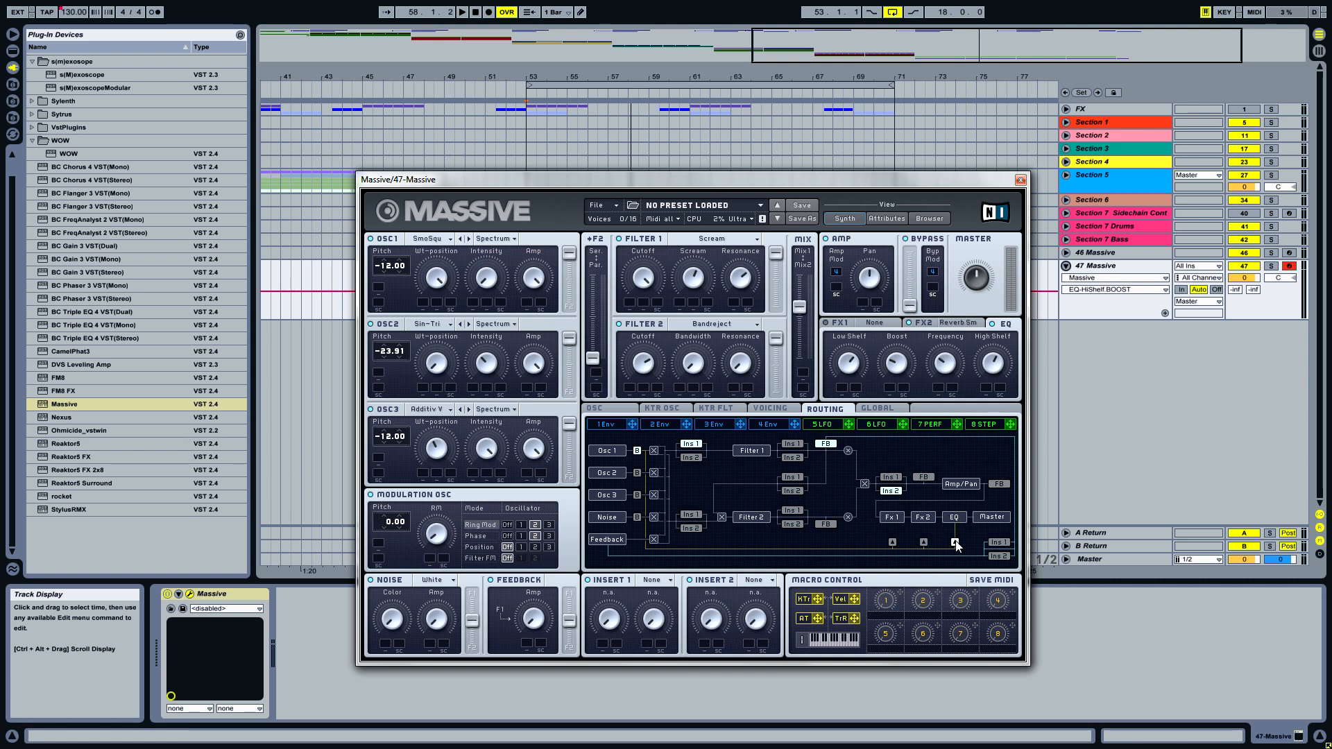
{"action": "left_click", "coordinate": [637, 495]}
- Close the second Massive and load a third Massive on a new MIDI track below it
{"action": "left_click", "coordinate": [1021, 180]}
{"action": "left_click", "coordinate": [1103, 269]}
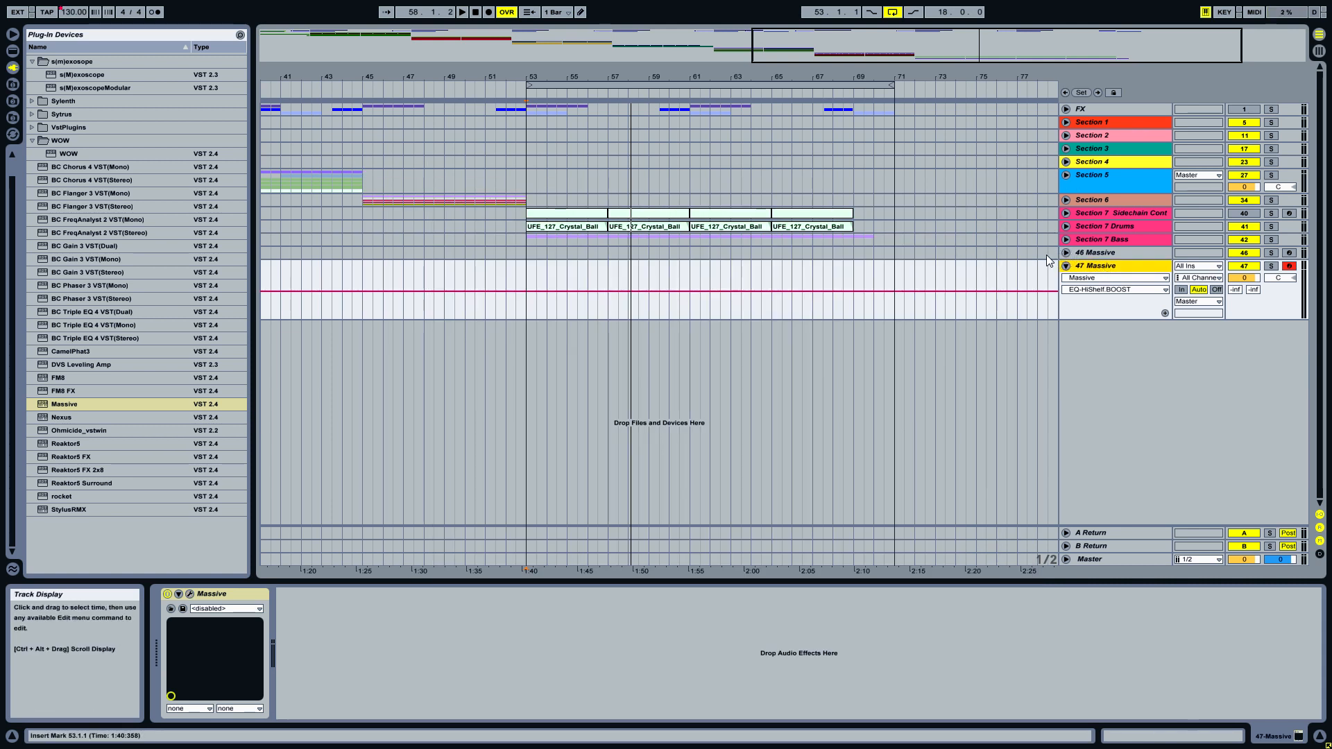
{"action": "key", "text": "ctrl+shift+t"}
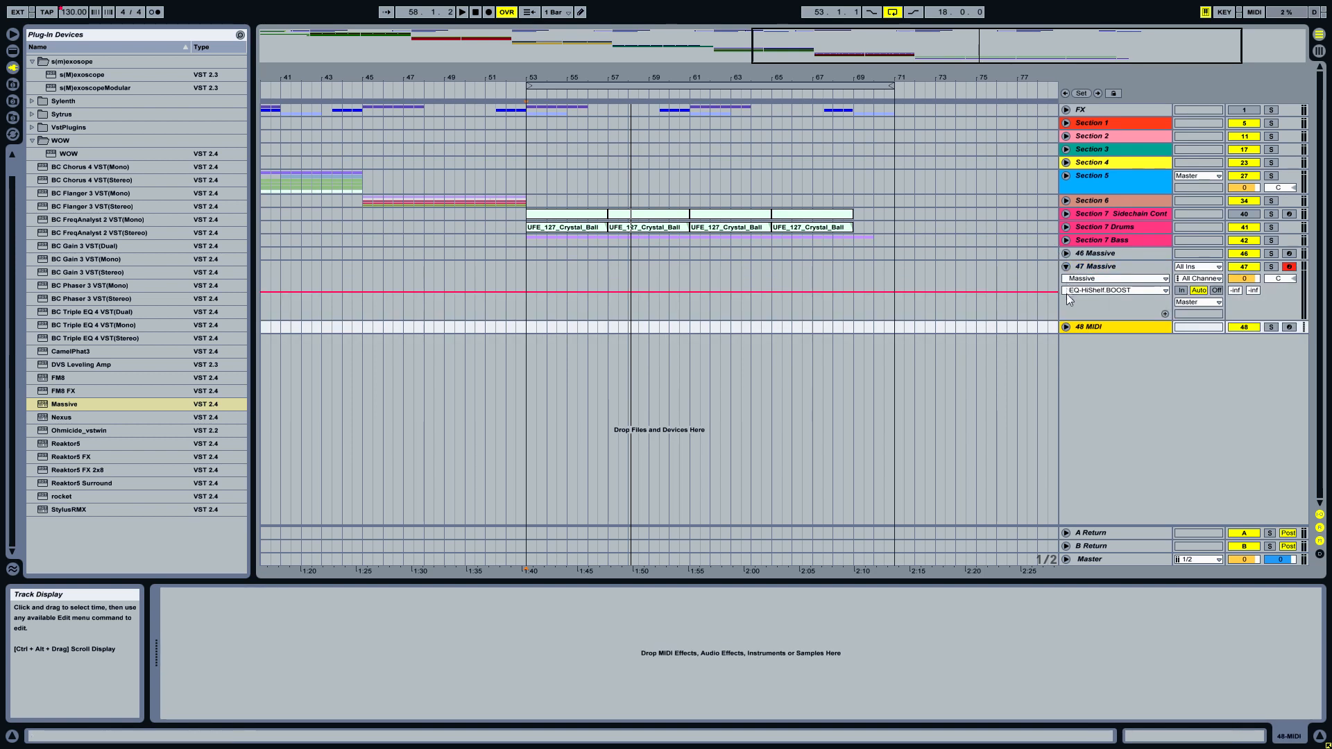
{"action": "left_click", "coordinate": [1066, 327]}
{"action": "left_click", "coordinate": [102, 406]}
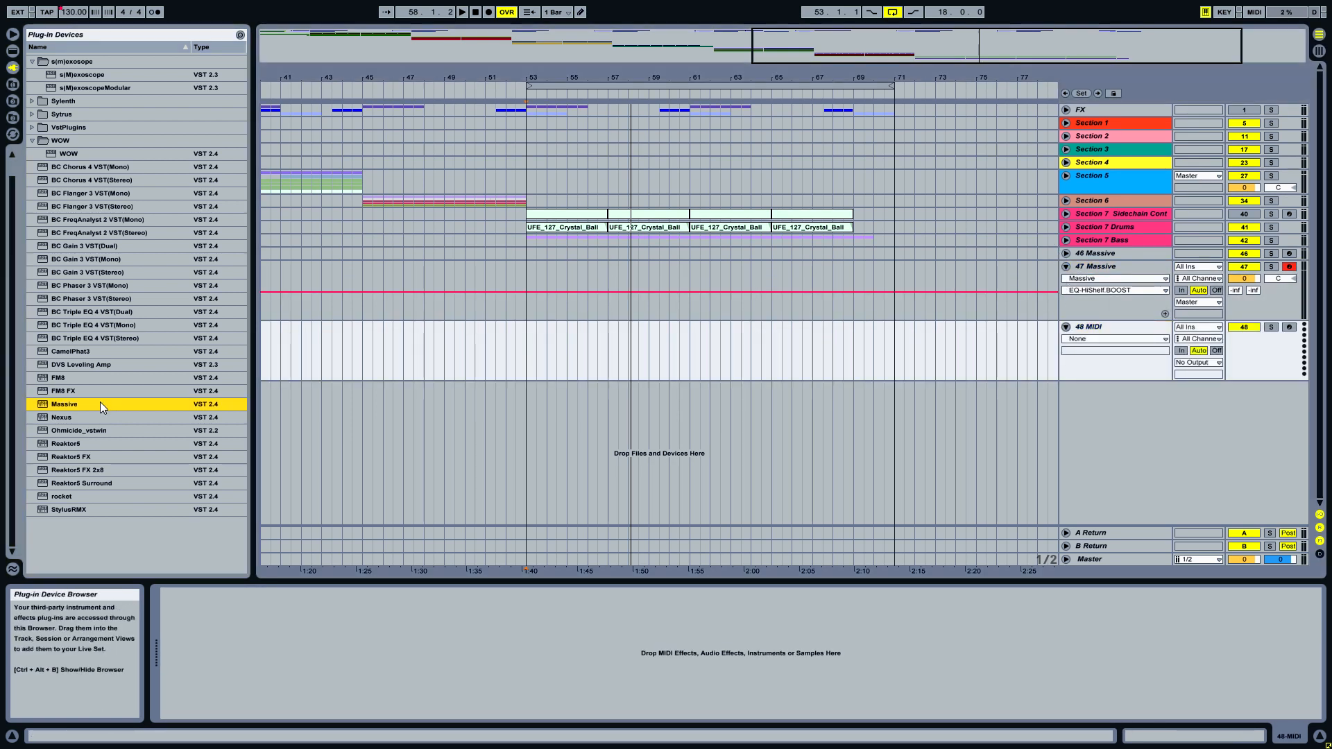
{"action": "left_click_drag", "start_coordinate": [52, 404], "coordinate": [1132, 329]}
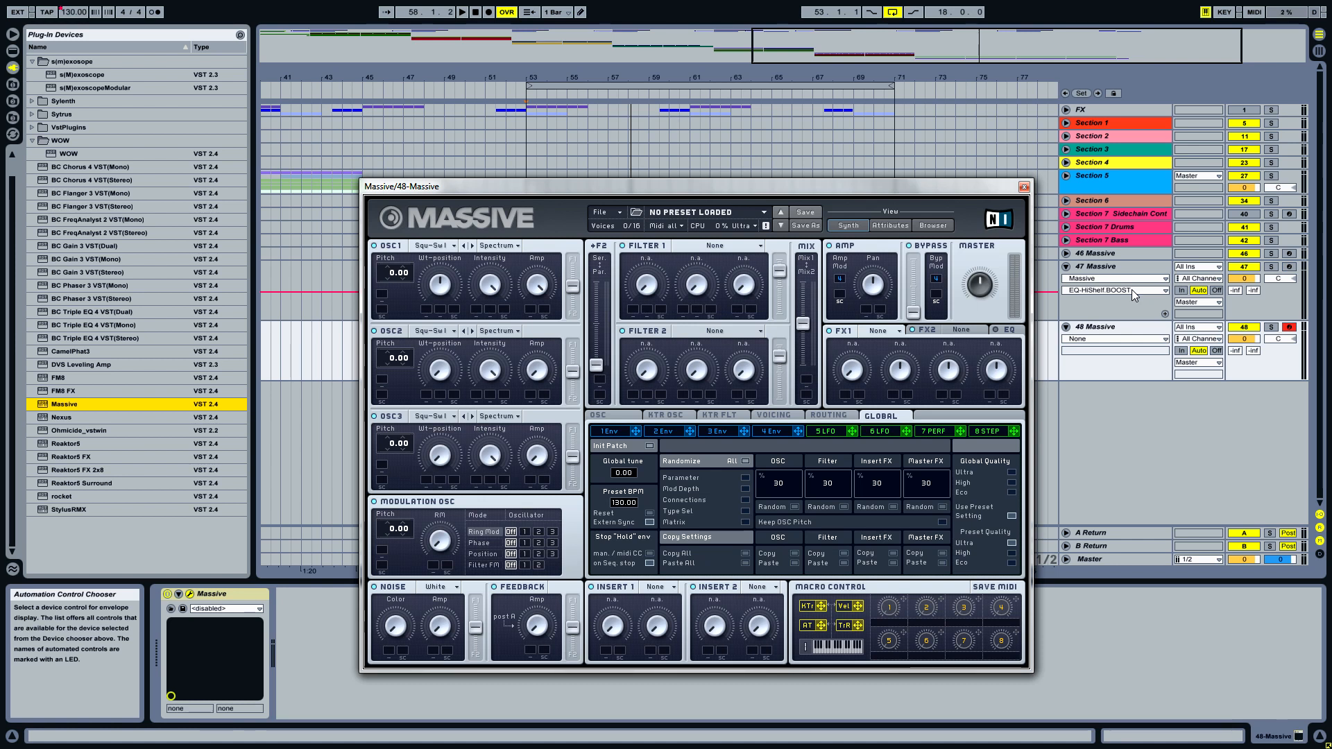
- Set oscillator 1 to the Sin-Square wavetable with a pitch of -24.10 and adjust its wavetable position
{"action": "left_click", "coordinate": [439, 247]}
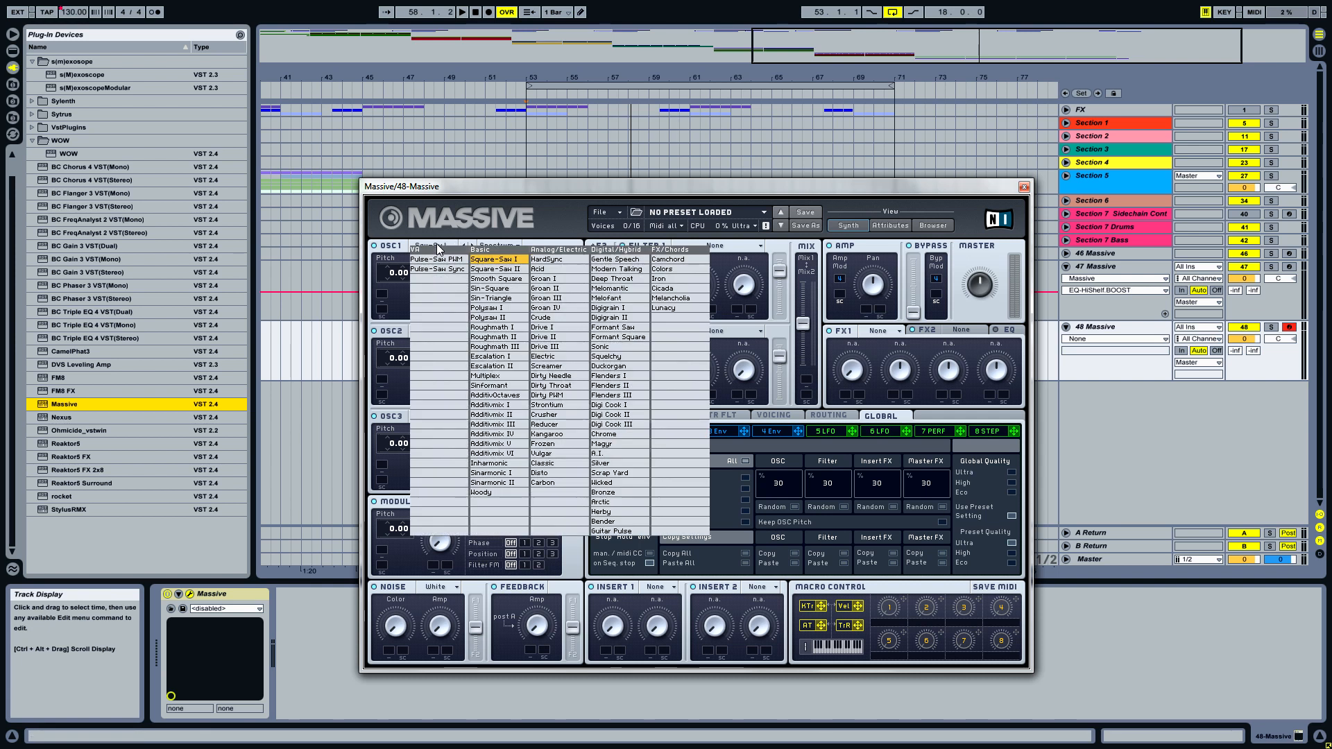
{"action": "left_click", "coordinate": [500, 289]}
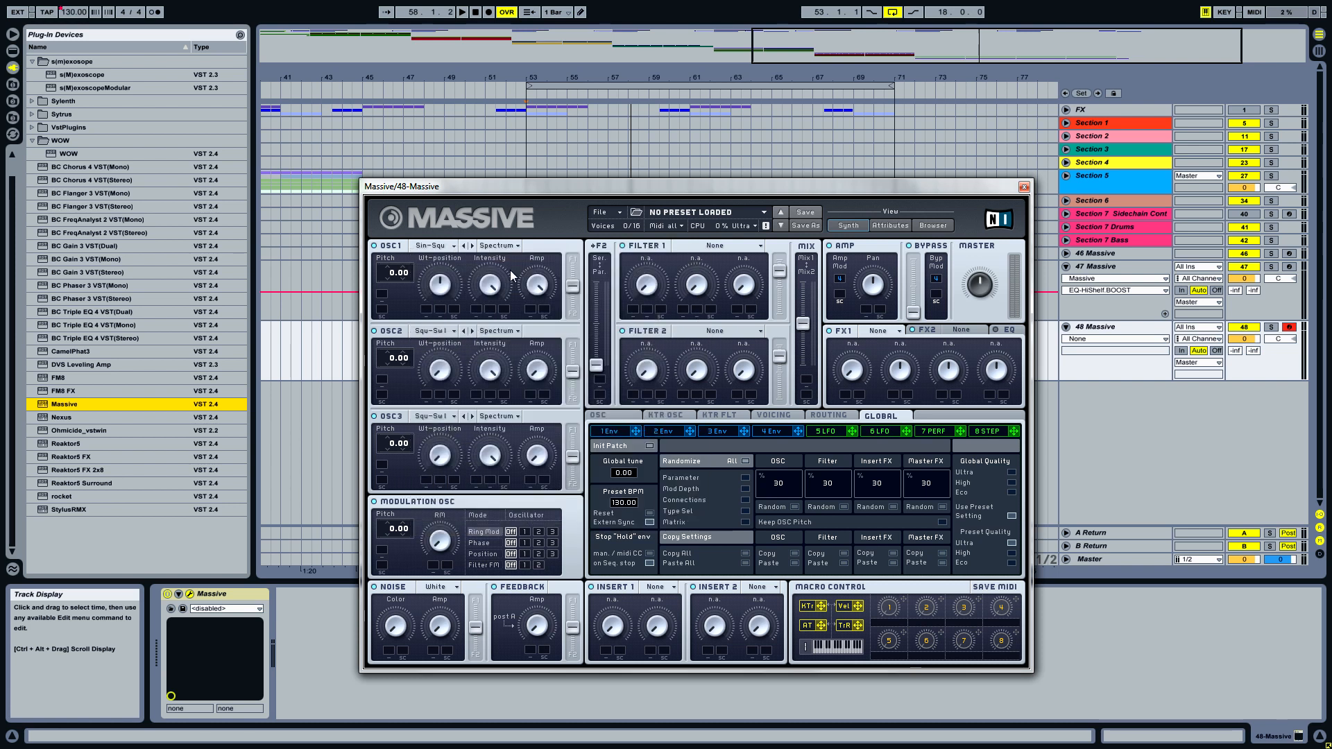
{"action": "mouse_move", "coordinate": [388, 276]}
{"action": "left_mouse_down"}
{"action": "mouse_move", "coordinate": [401, 305]}
{"action": "mouse_move", "coordinate": [406, 277]}
{"action": "left_mouse_up"}
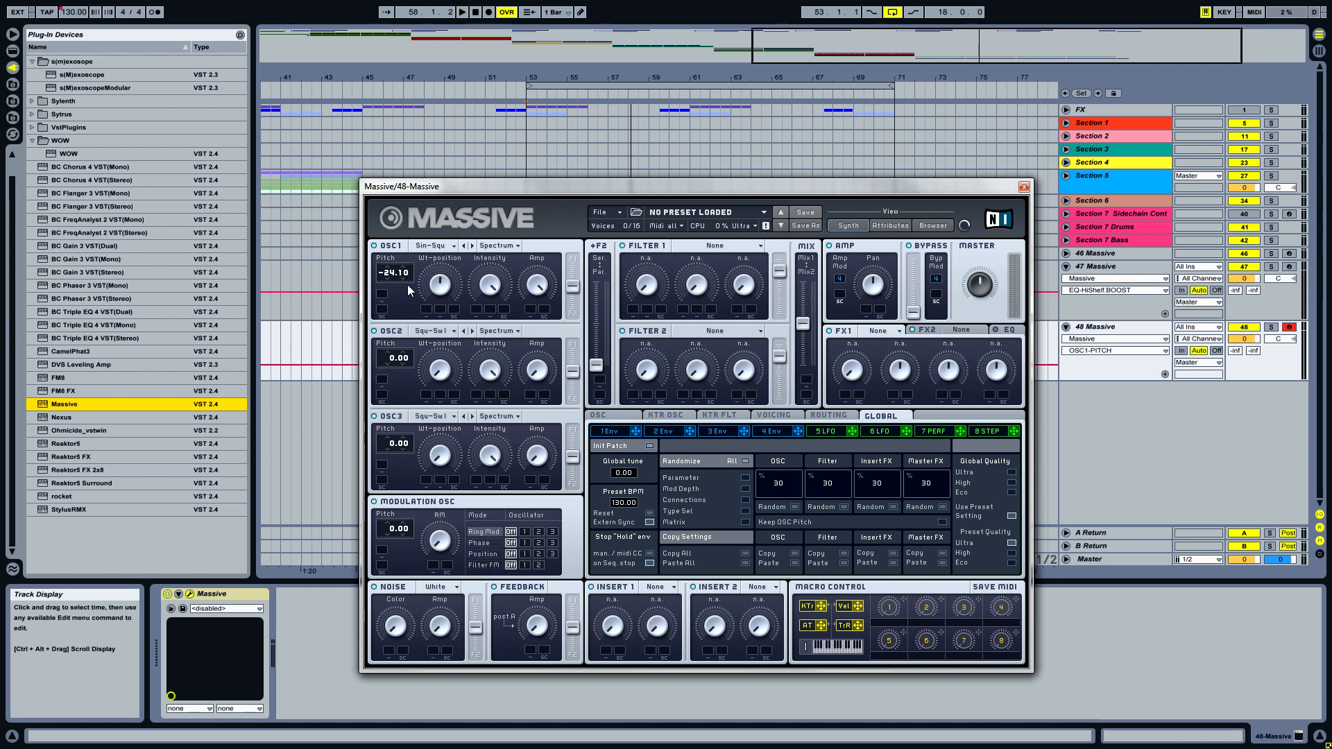
{"action": "left_click", "coordinate": [452, 282]}
- Raise oscillator 2's amp and detune its pitch to -0.04
{"action": "left_click", "coordinate": [539, 369]}
{"action": "left_click", "coordinate": [407, 360]}
{"action": "left_click_drag", "start_coordinate": [407, 362], "coordinate": [413, 366]}
- Lower oscillator 3's intensity, raise its wavetable position fully, keep its wavetable, and set its pitch to 12.00
{"action": "left_click", "coordinate": [489, 459]}
{"action": "left_click_drag", "start_coordinate": [487, 457], "coordinate": [479, 184]}
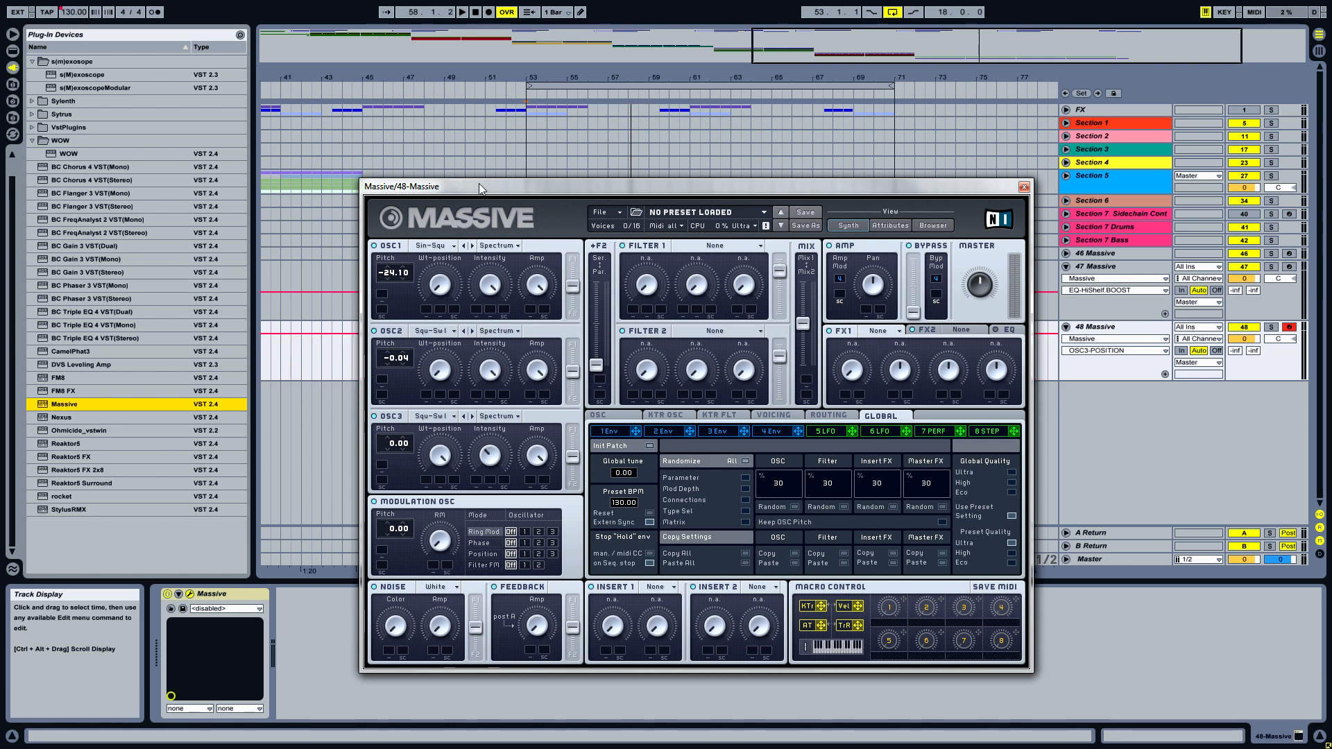
{"action": "left_click", "coordinate": [439, 418]}
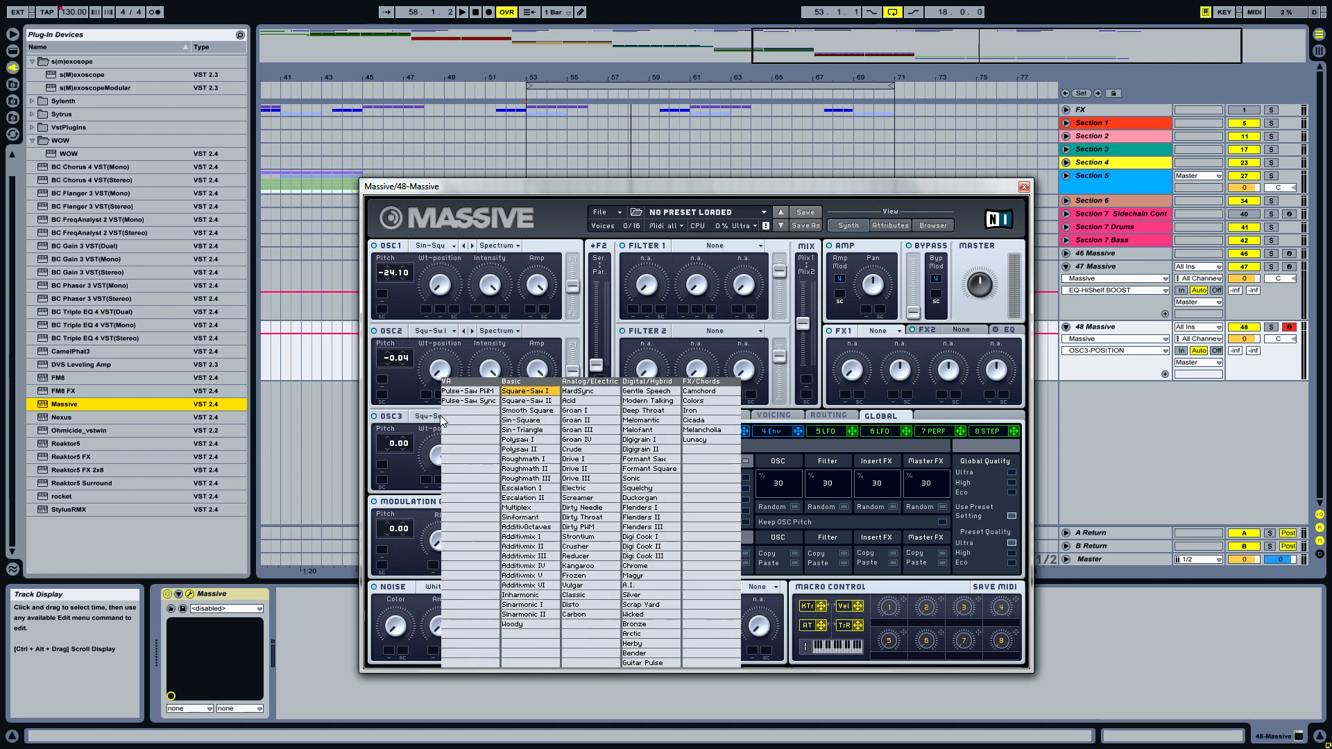
{"action": "left_click", "coordinate": [503, 195]}
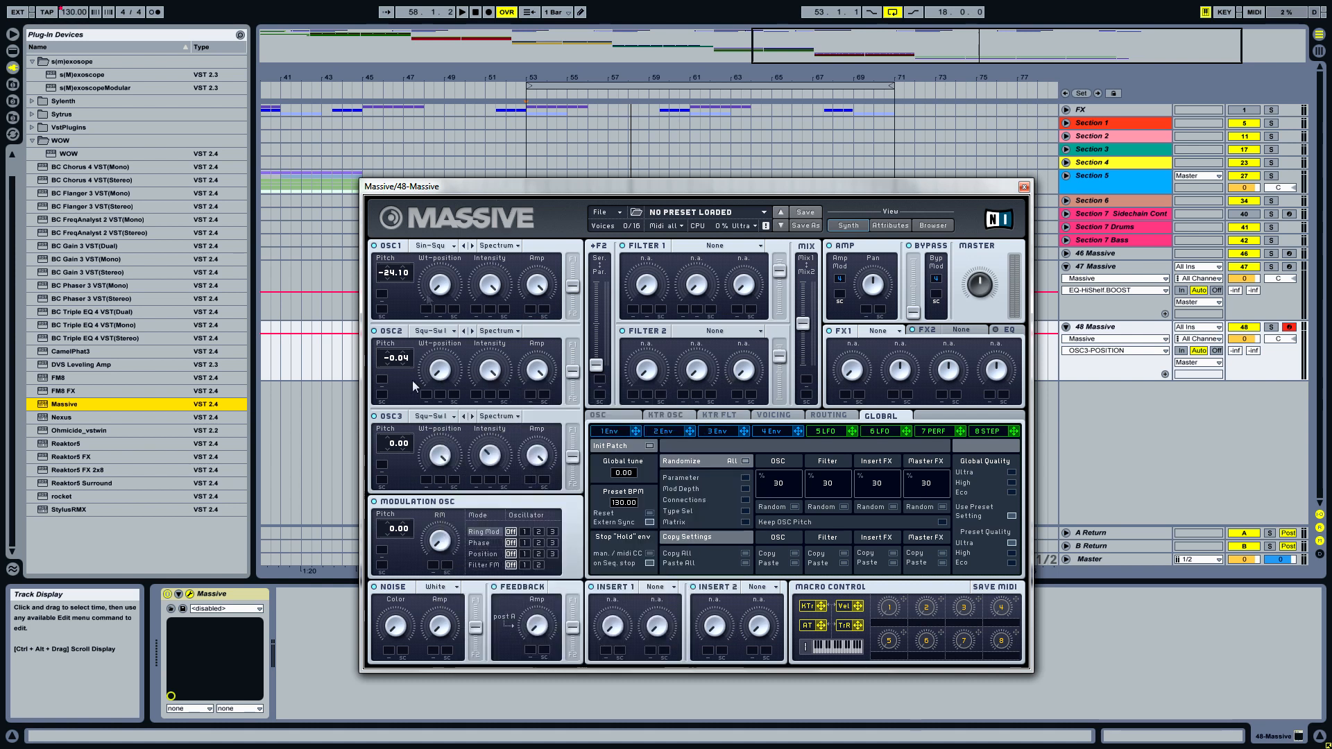
{"action": "left_click_drag", "start_coordinate": [394, 448], "coordinate": [399, 417]}
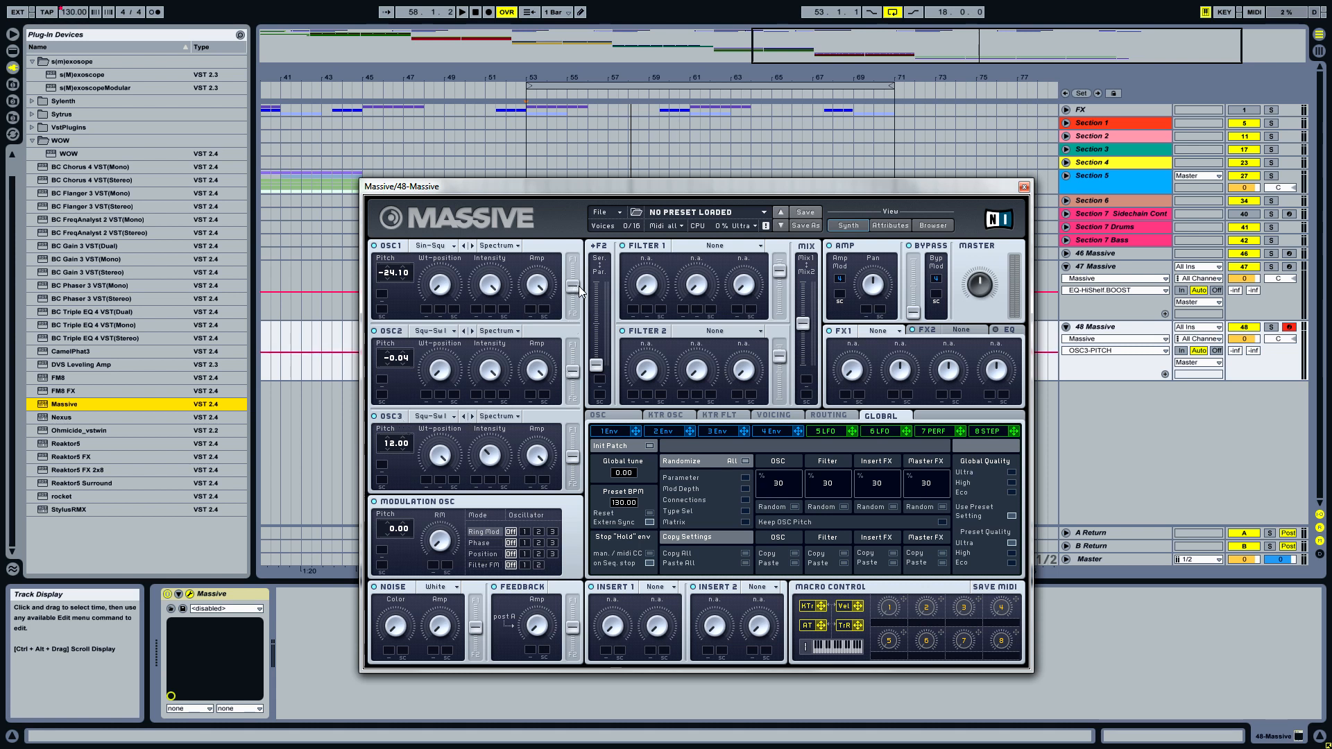
- Route oscillators 1 and 2 fully into Filter 2 and move oscillator 3's routing slightly toward Filter 1
{"action": "left_click_drag", "start_coordinate": [579, 292], "coordinate": [580, 347]}
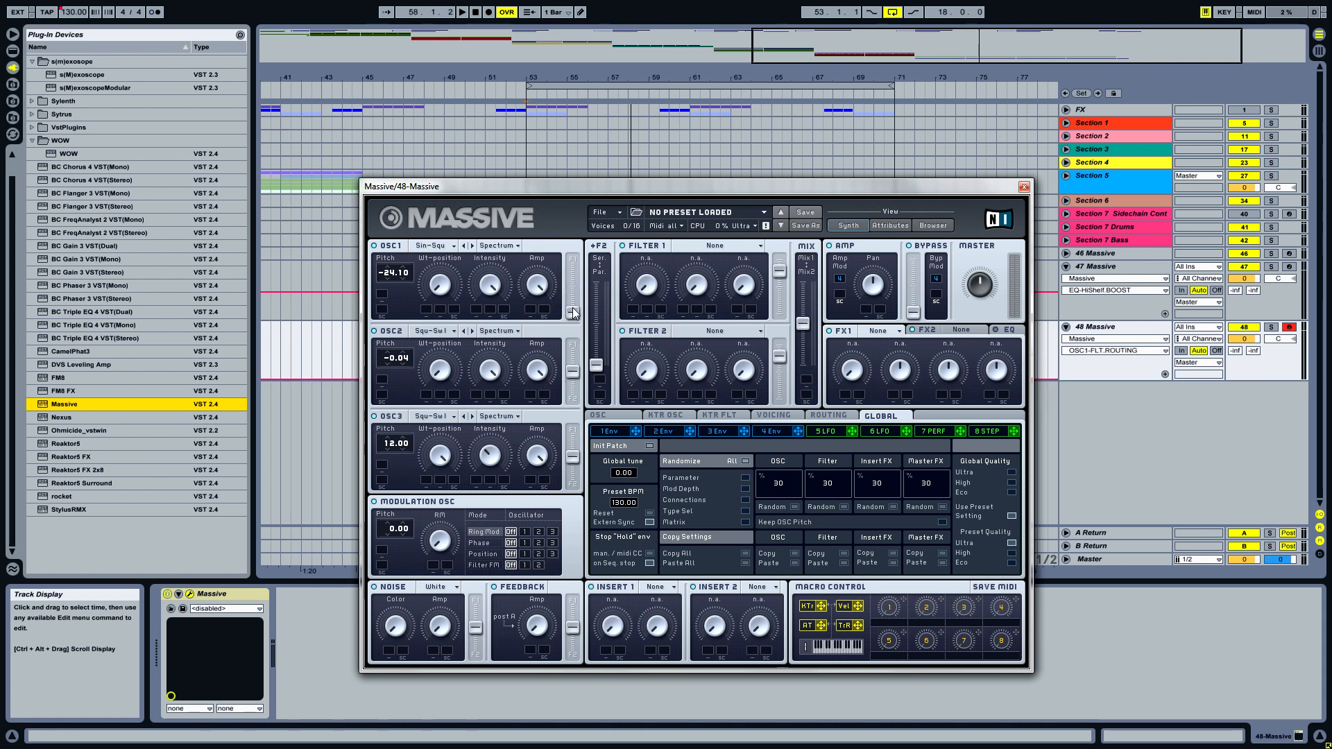
{"action": "left_click_drag", "start_coordinate": [572, 375], "coordinate": [573, 405]}
{"action": "left_click", "coordinate": [573, 458]}
{"action": "left_click_drag", "start_coordinate": [573, 457], "coordinate": [575, 451]}
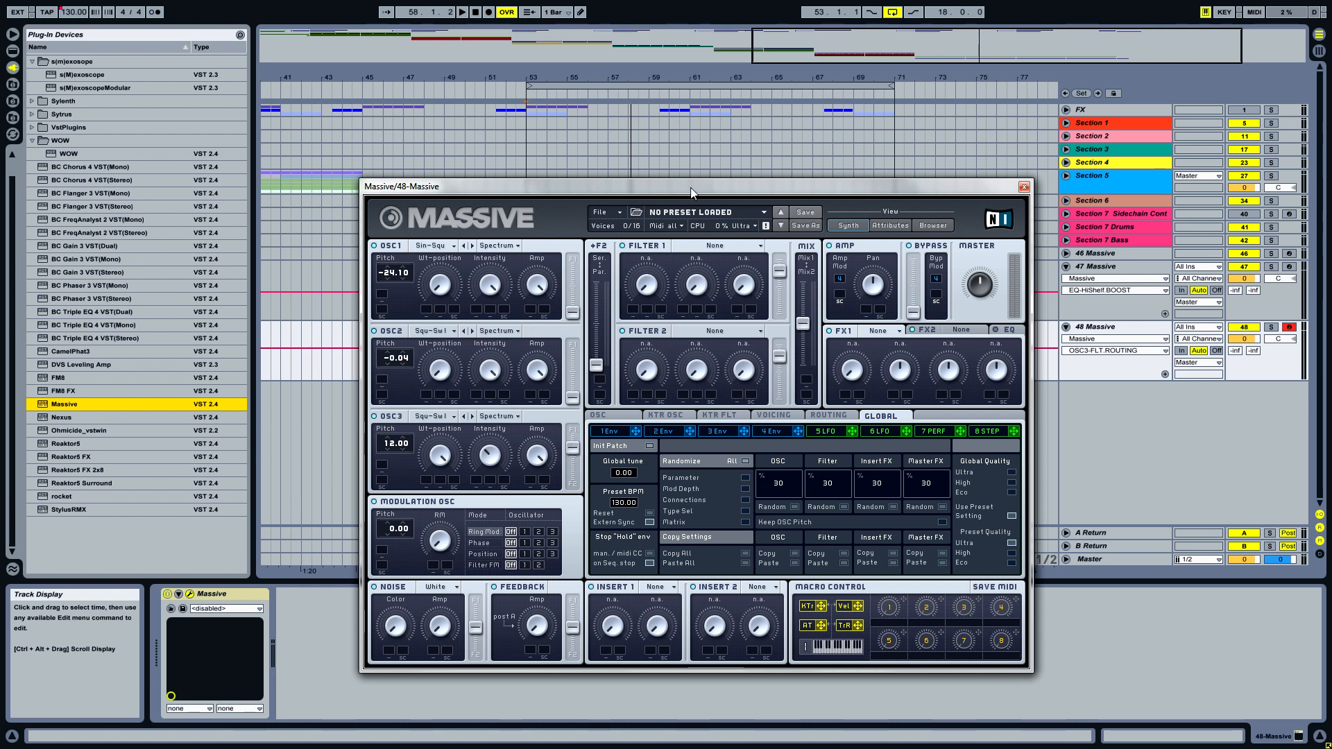
- Set Filter 1 to Lowpass 4 and open its cutoff fully
{"action": "left_click_drag", "start_coordinate": [691, 192], "coordinate": [668, 193]}
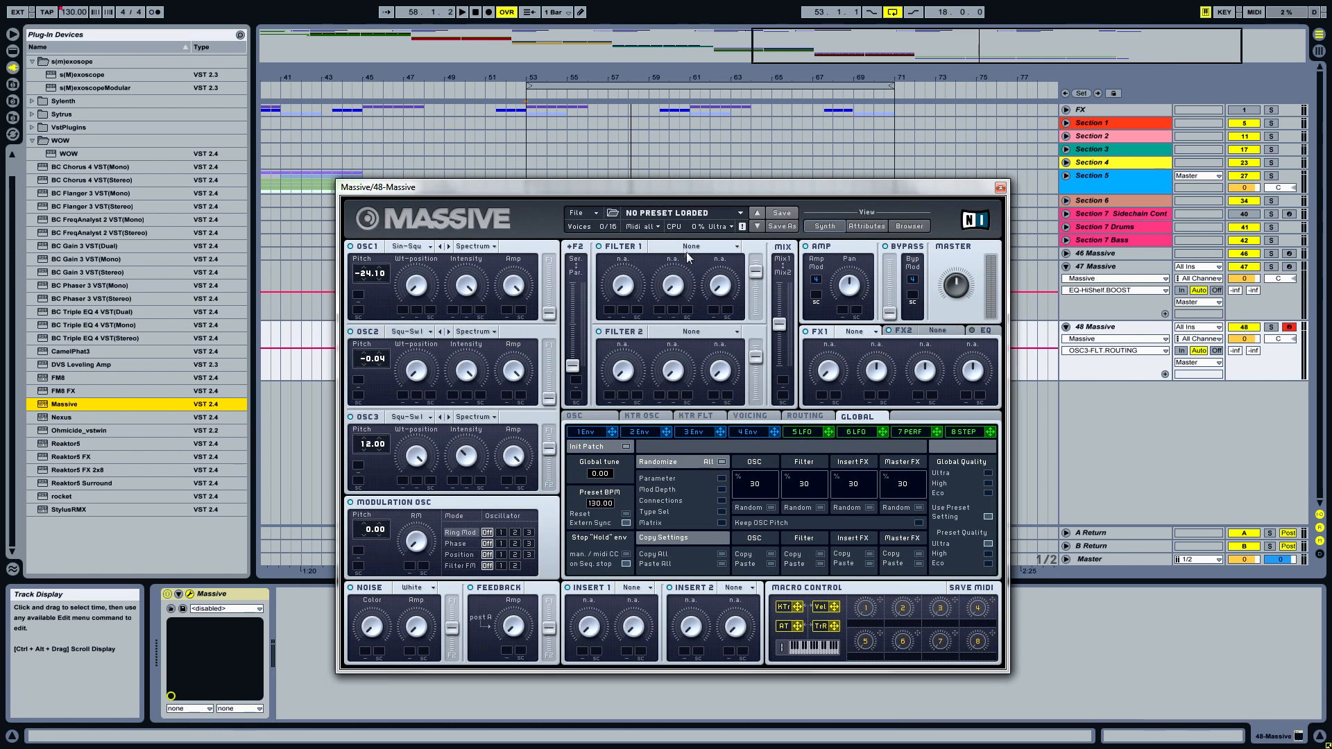
{"action": "left_click", "coordinate": [686, 248]}
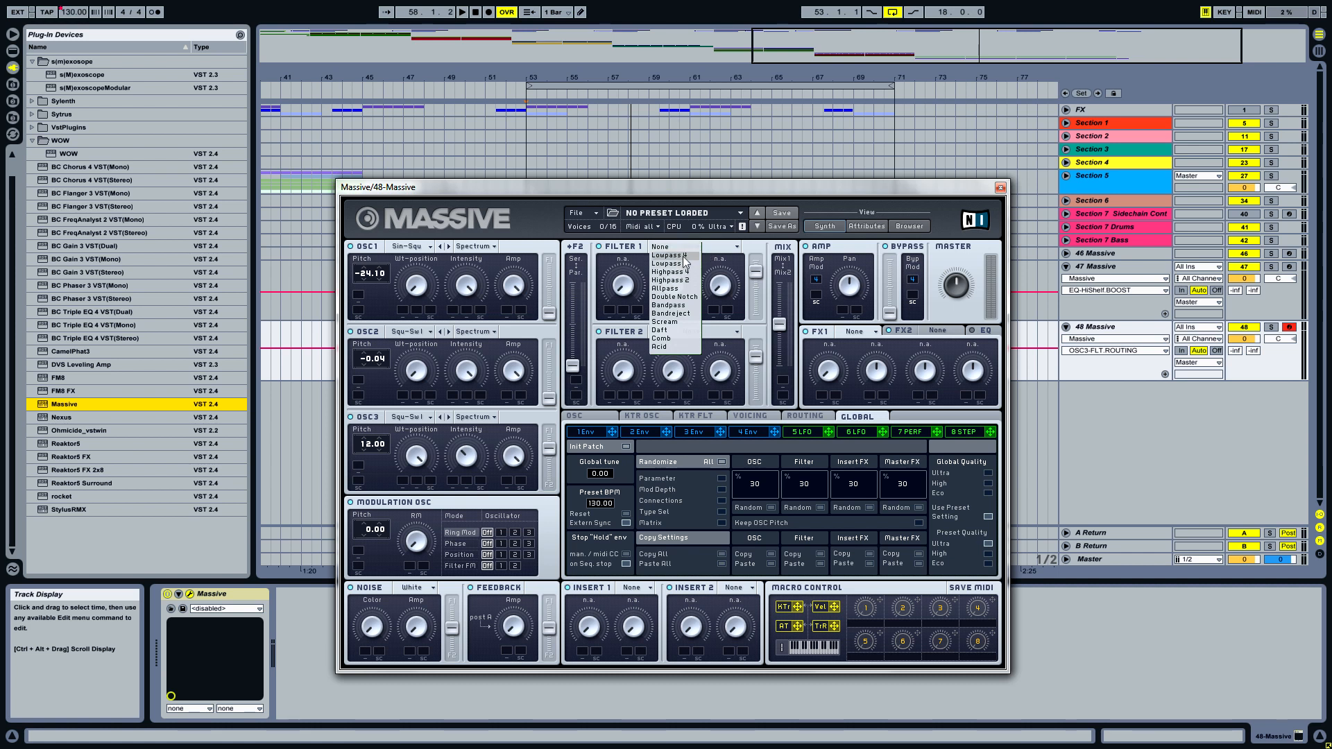
{"action": "left_click", "coordinate": [685, 256]}
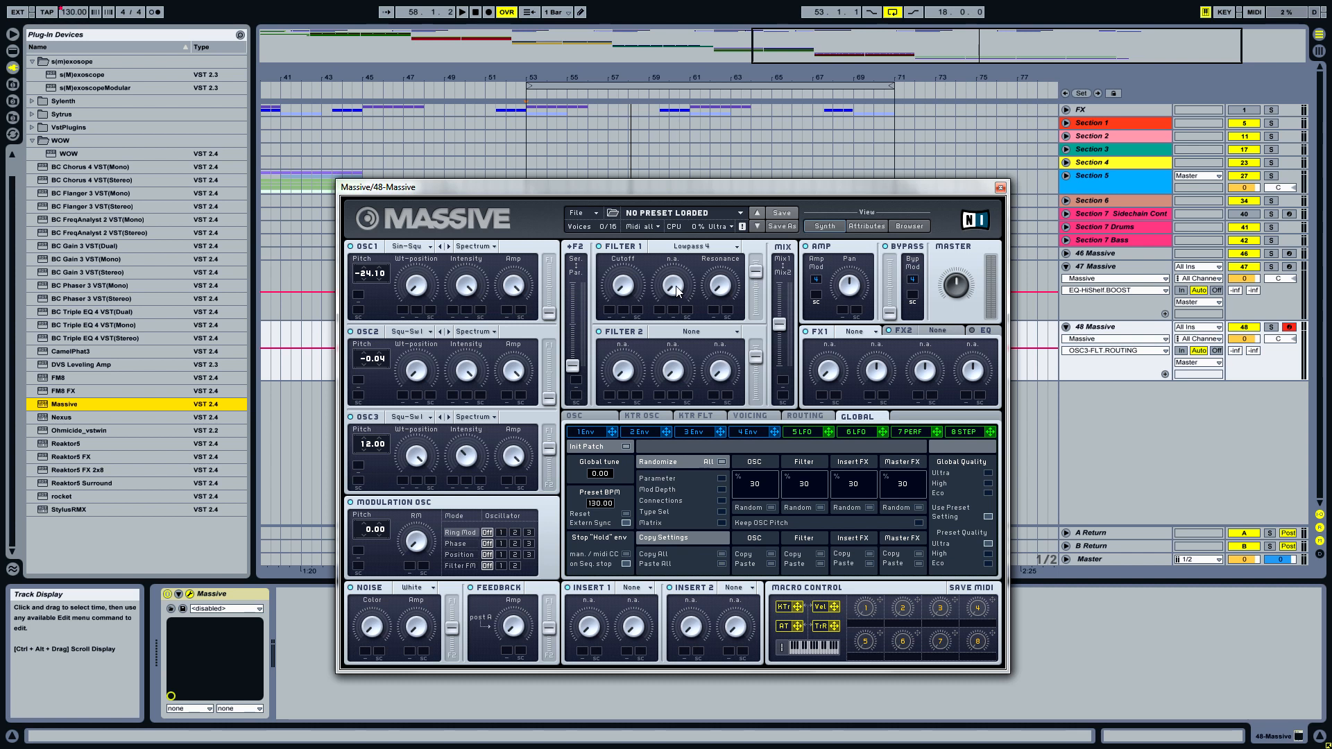
{"action": "left_click", "coordinate": [638, 300]}
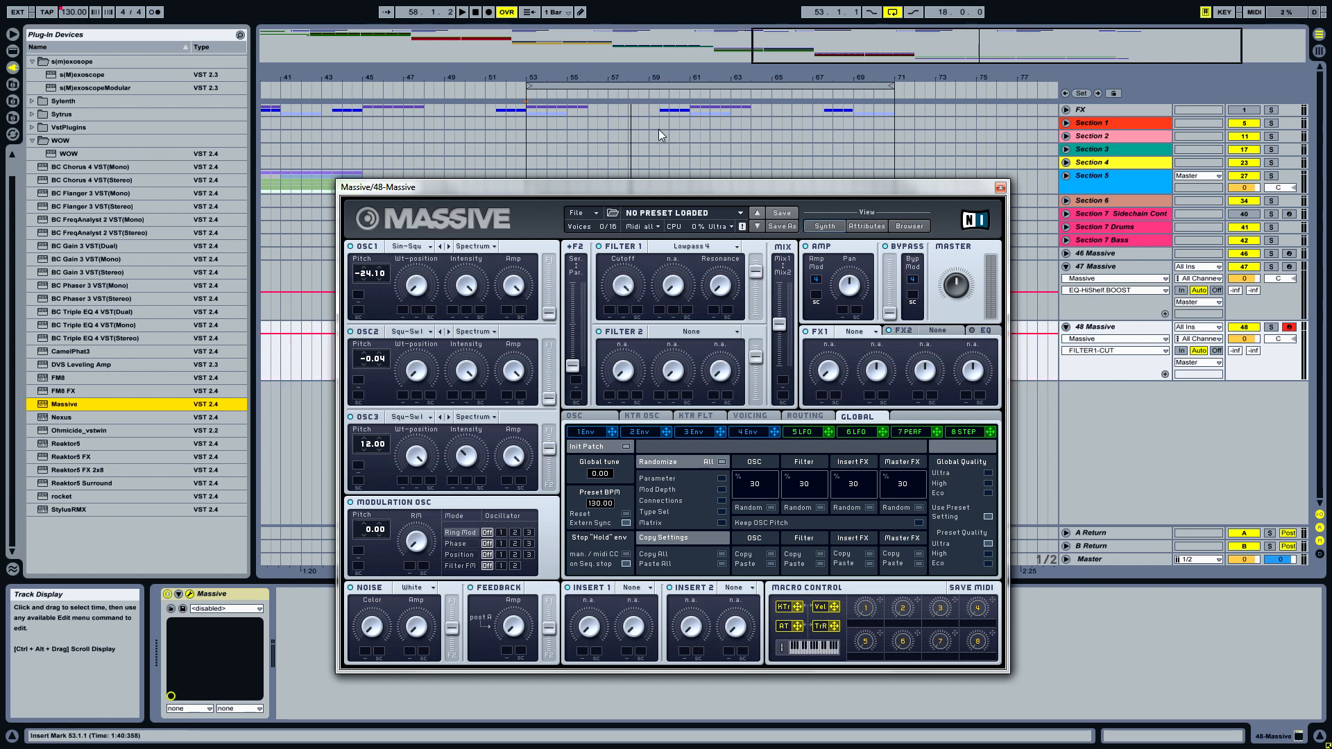
- Set Filter 2 to the Scream type, open its cutoff, and adjust its scream and resonance
{"action": "left_click", "coordinate": [715, 335]}
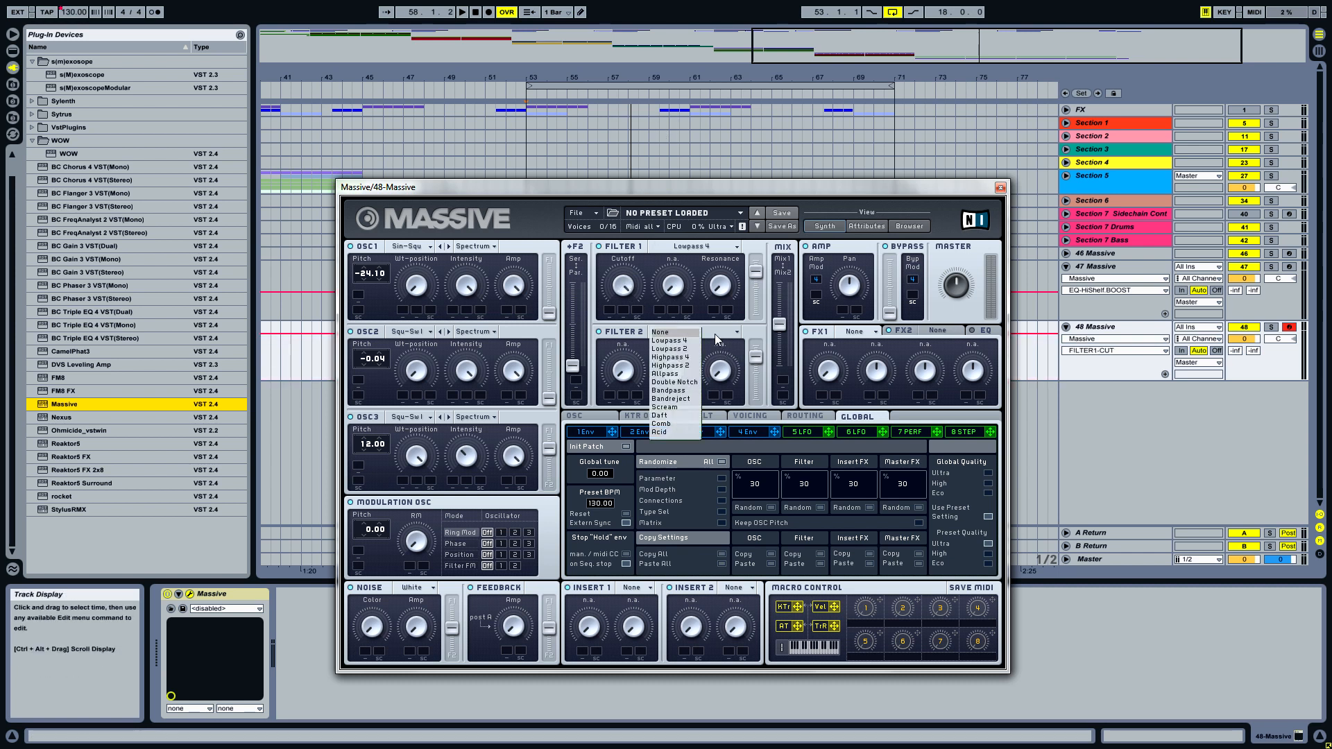
{"action": "left_click", "coordinate": [686, 407]}
{"action": "left_click_drag", "start_coordinate": [629, 376], "coordinate": [681, 153]}
{"action": "left_click", "coordinate": [677, 379]}
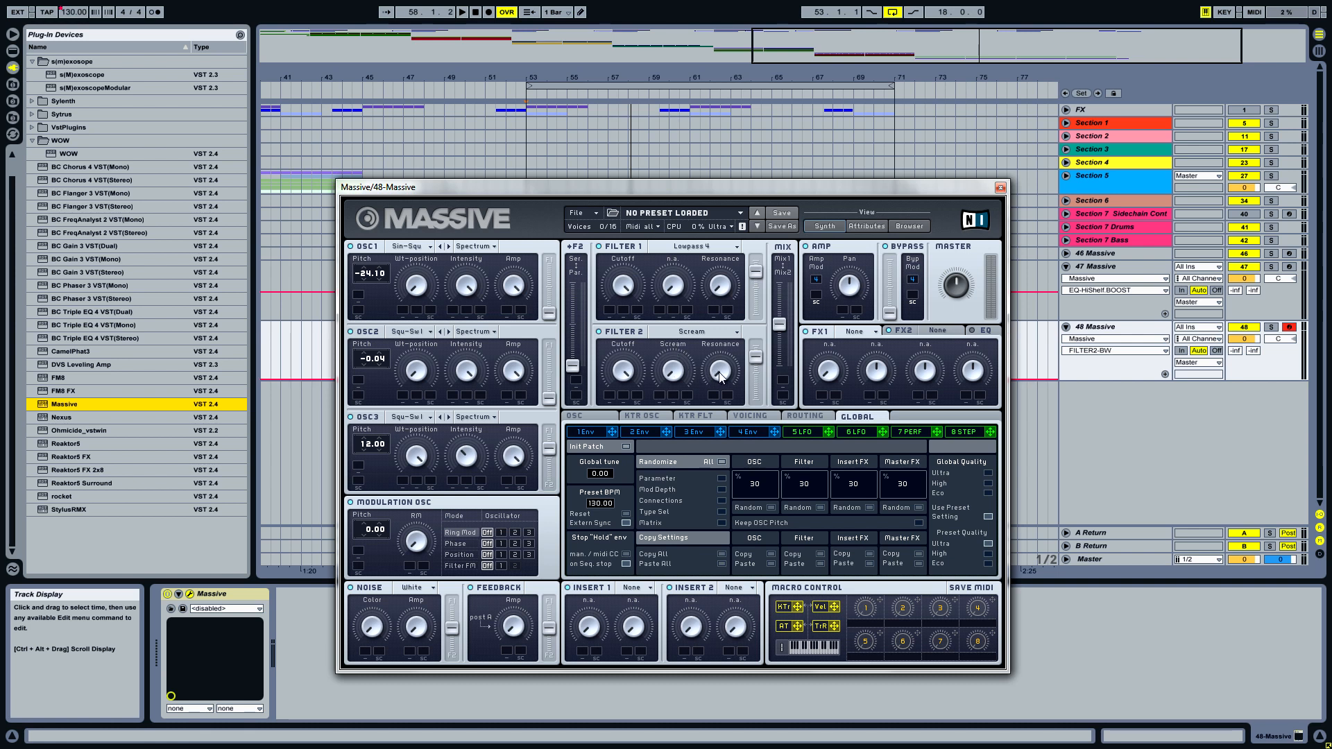
{"action": "left_click_drag", "start_coordinate": [722, 377], "coordinate": [723, 361]}
- Adjust the noise color and raise the feedback amp
{"action": "left_click", "coordinate": [378, 639]}
{"action": "left_click", "coordinate": [512, 610]}
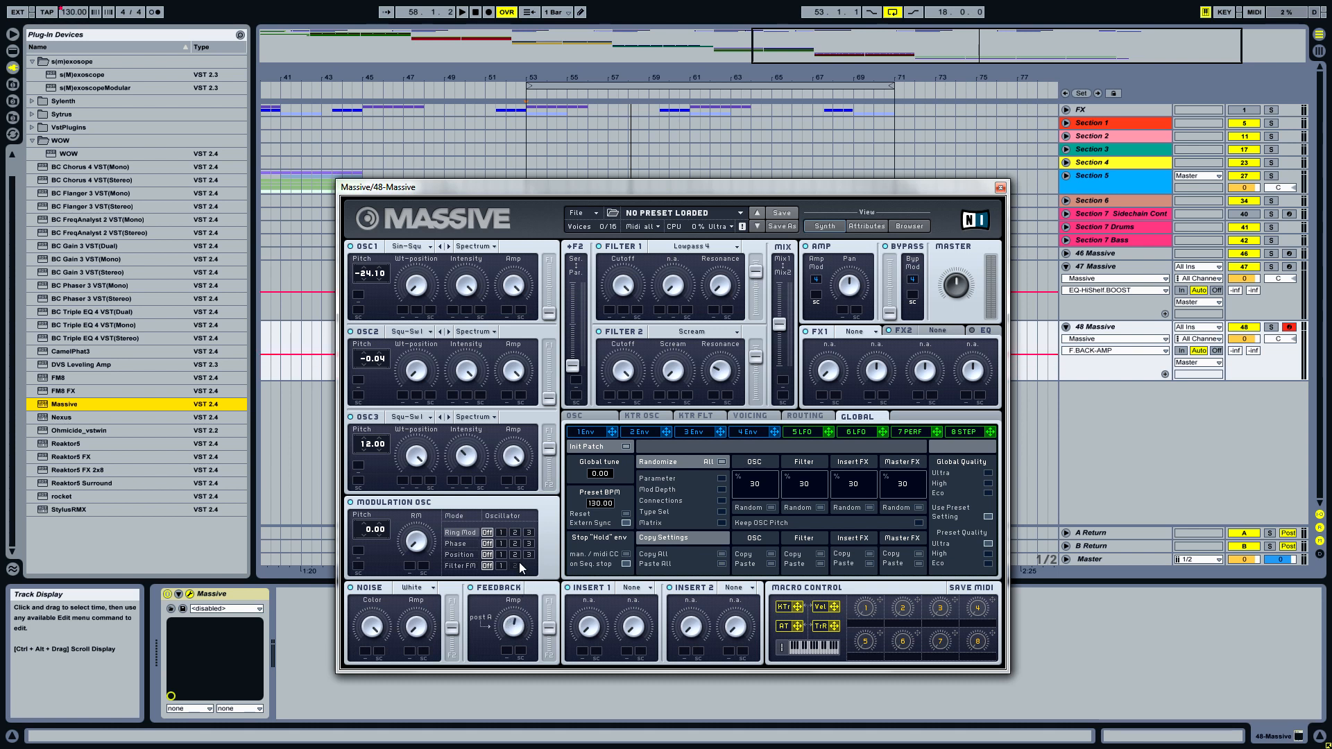
{"action": "left_click_drag", "start_coordinate": [522, 555], "coordinate": [523, 551]}
- Set Insert 1 to Hardclipper and adjust its dry/wet and drive
{"action": "left_click", "coordinate": [638, 595]}
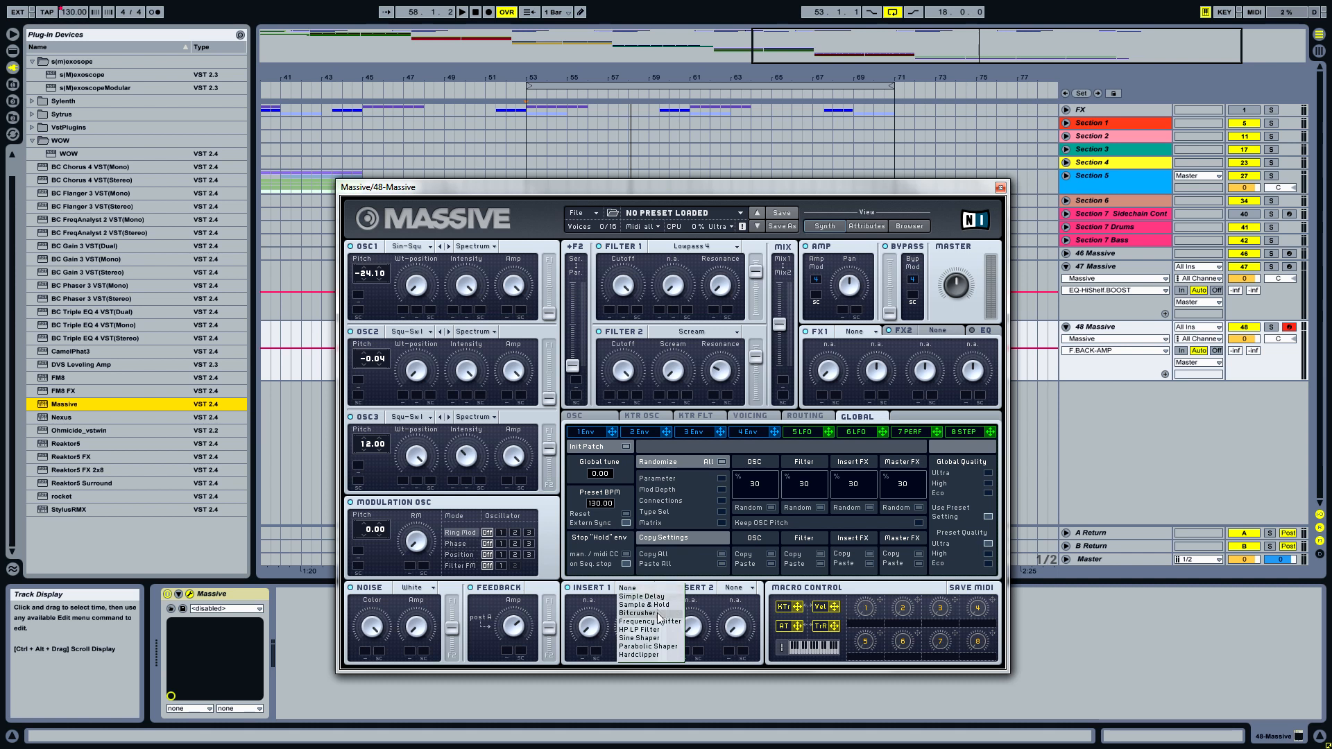
{"action": "left_click", "coordinate": [640, 654]}
{"action": "left_click", "coordinate": [634, 630]}
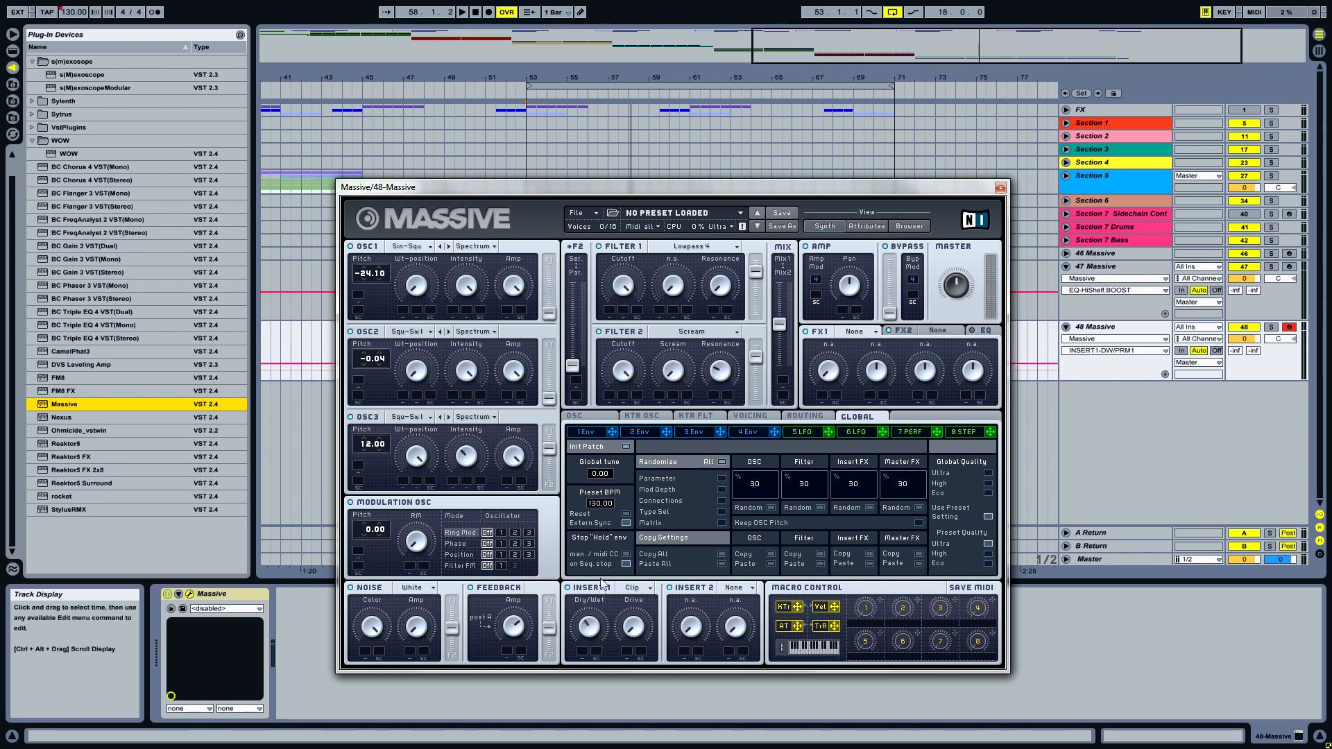
{"action": "left_click_drag", "start_coordinate": [640, 637], "coordinate": [644, 566]}
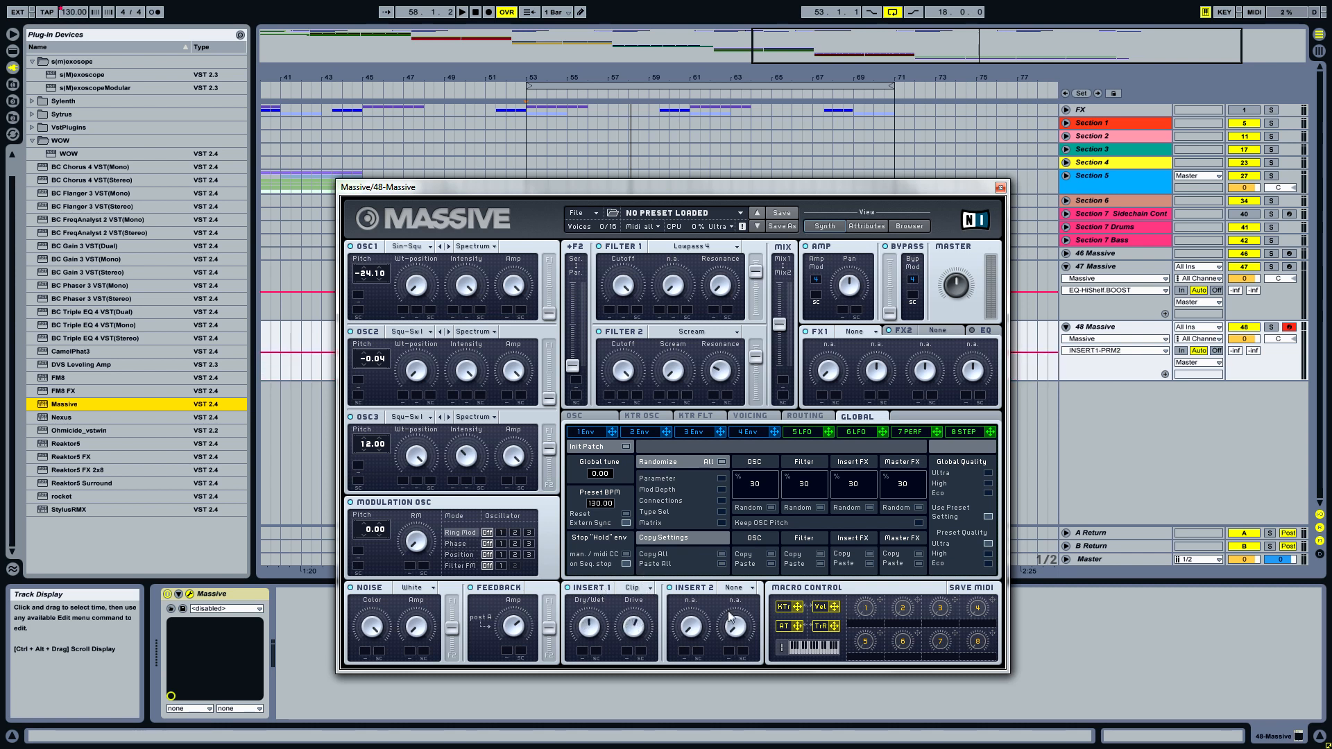
- Set Insert 2 to Sine Shaper and adjust its dry/wet and drive
{"action": "left_click", "coordinate": [737, 589]}
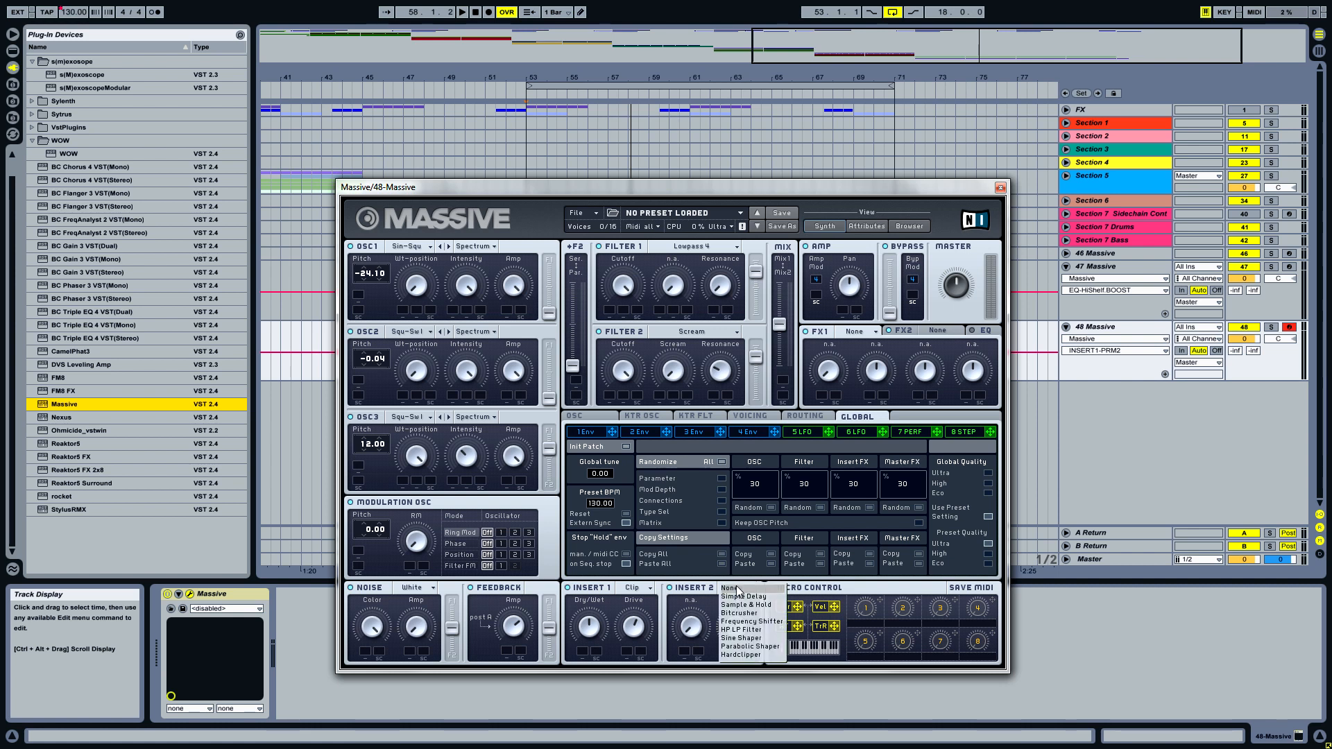
{"action": "left_click", "coordinate": [740, 637]}
{"action": "left_click_drag", "start_coordinate": [689, 625], "coordinate": [739, 621]}
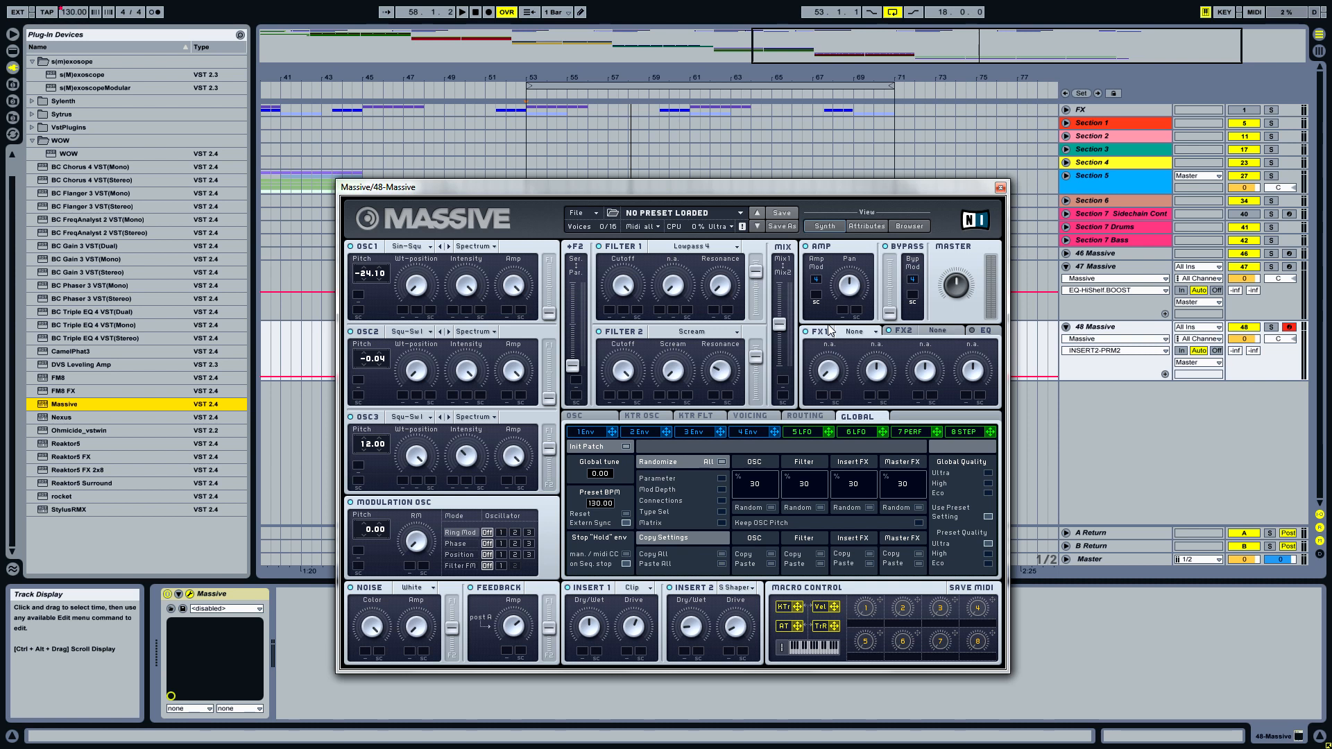
- Route Insert 1 before Filter 1 and Insert 2 after it, and send the bypass from Osc 3 to after the EQ
{"action": "left_click", "coordinate": [780, 416]}
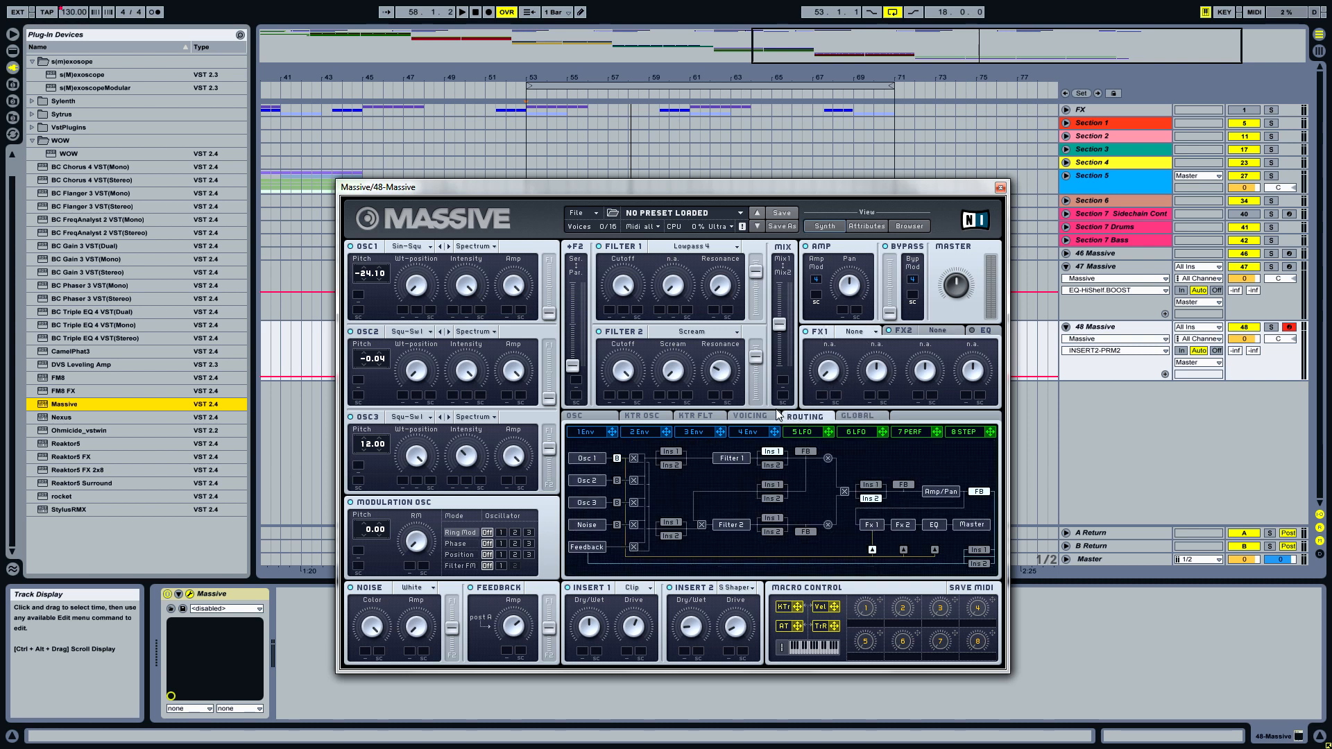
{"action": "left_click", "coordinate": [674, 452]}
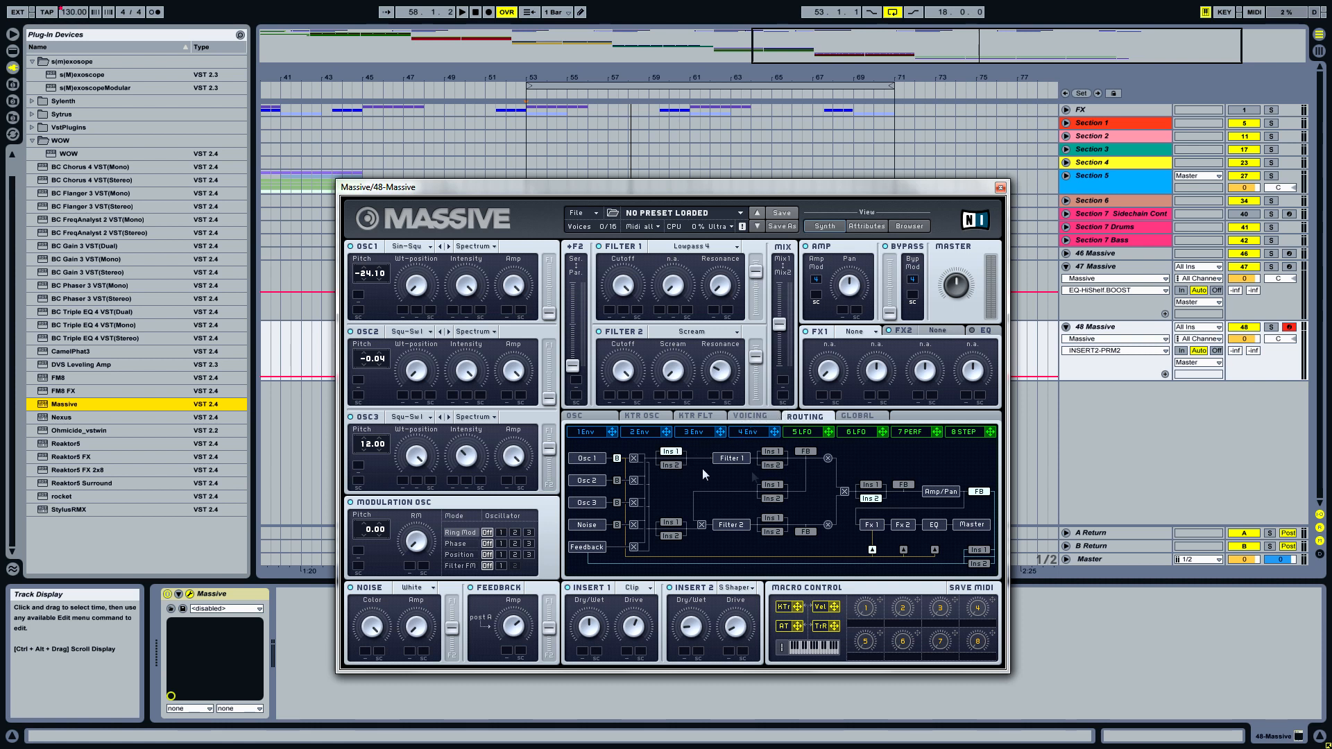
{"action": "left_click", "coordinate": [776, 468]}
{"action": "left_click", "coordinate": [617, 502]}
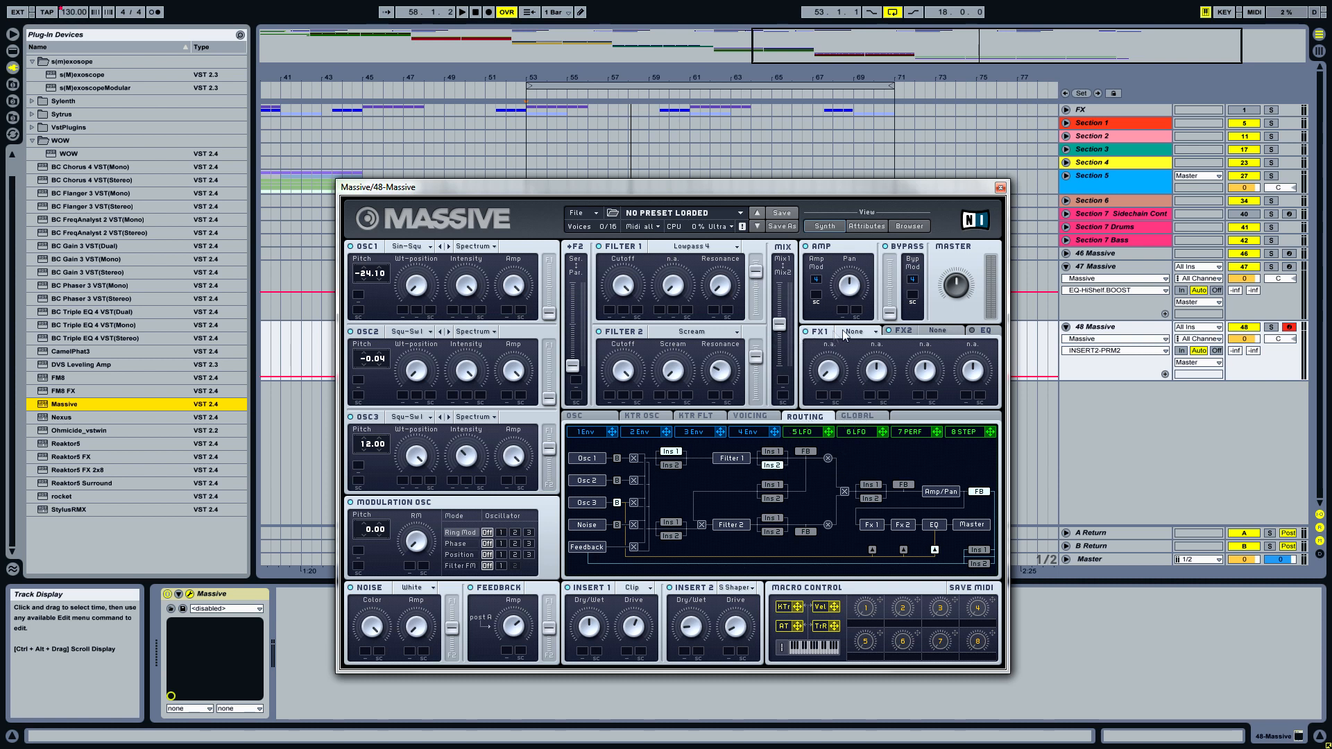
- Set FX1 to Classic Tube and adjust the EQ's high shelf, frequency, boost and low shelf
{"action": "left_click", "coordinate": [871, 334]}
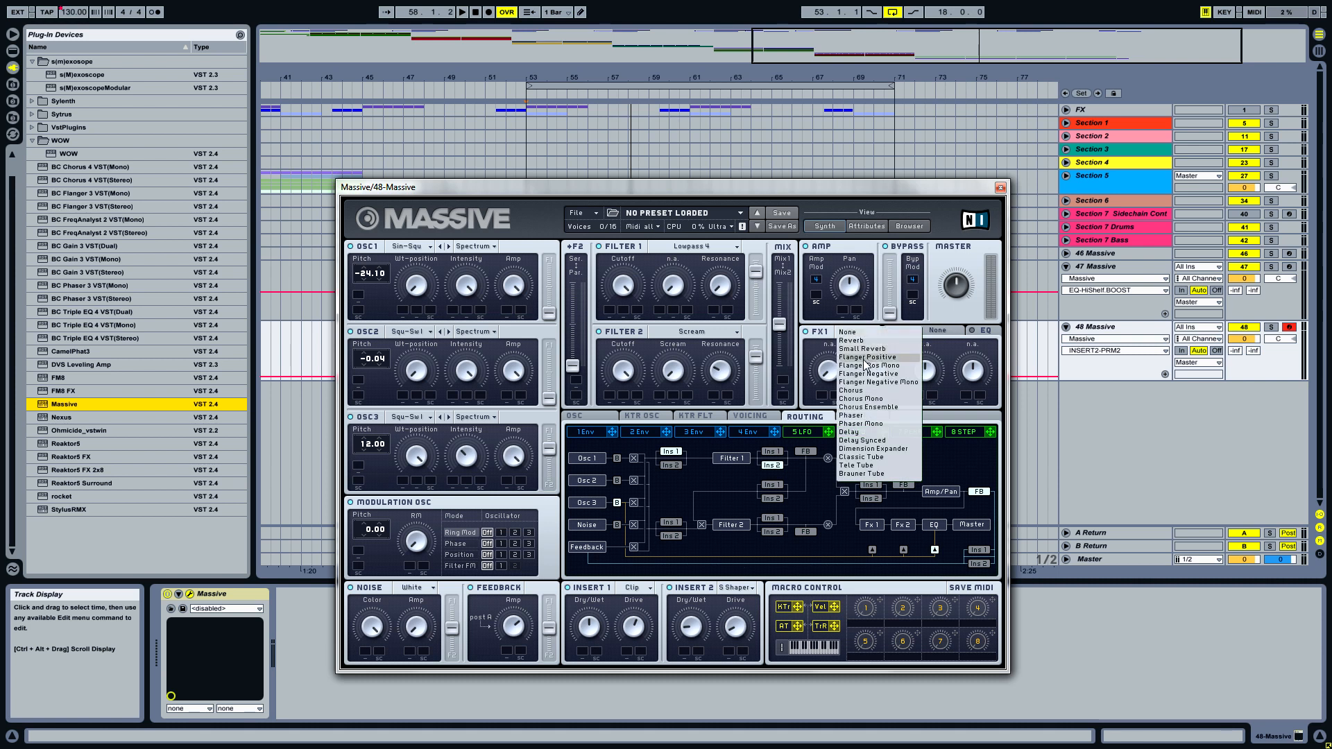
{"action": "left_click", "coordinate": [871, 458]}
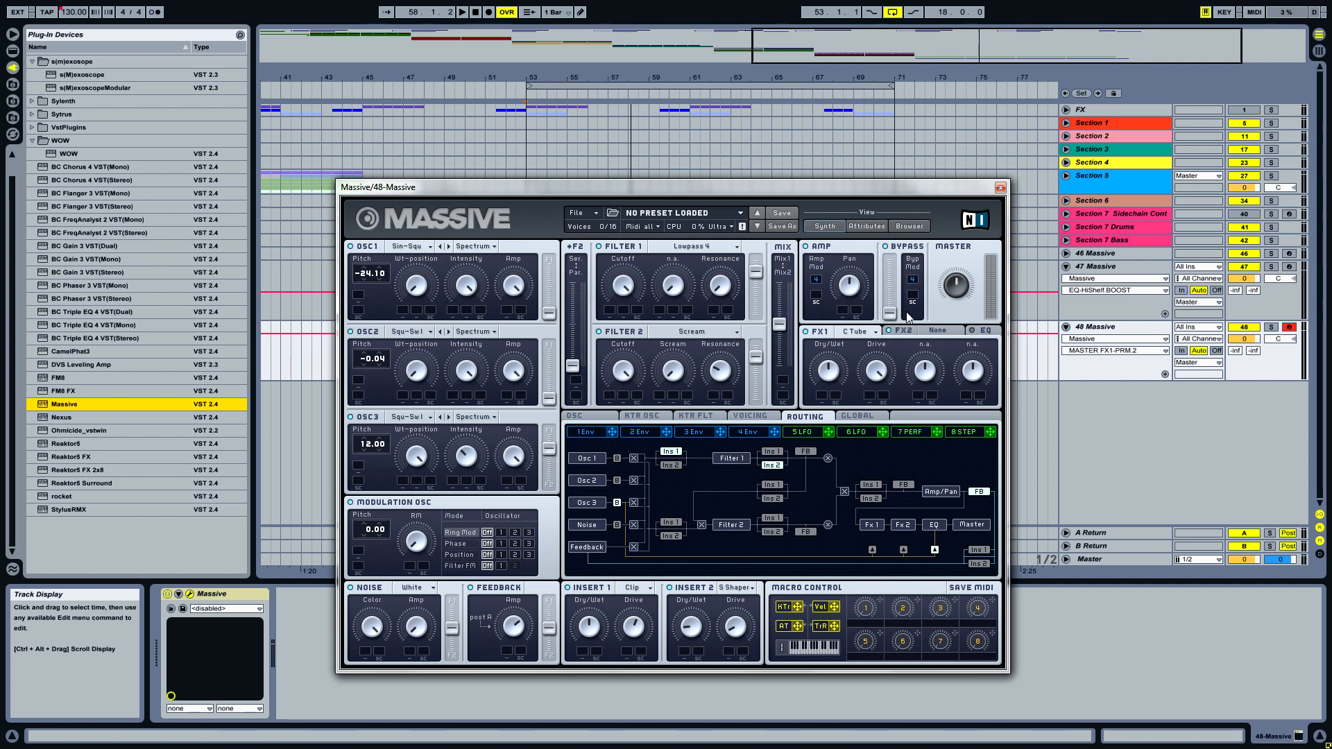
{"action": "left_click", "coordinate": [988, 331]}
{"action": "left_click_drag", "start_coordinate": [973, 377], "coordinate": [980, 267]}
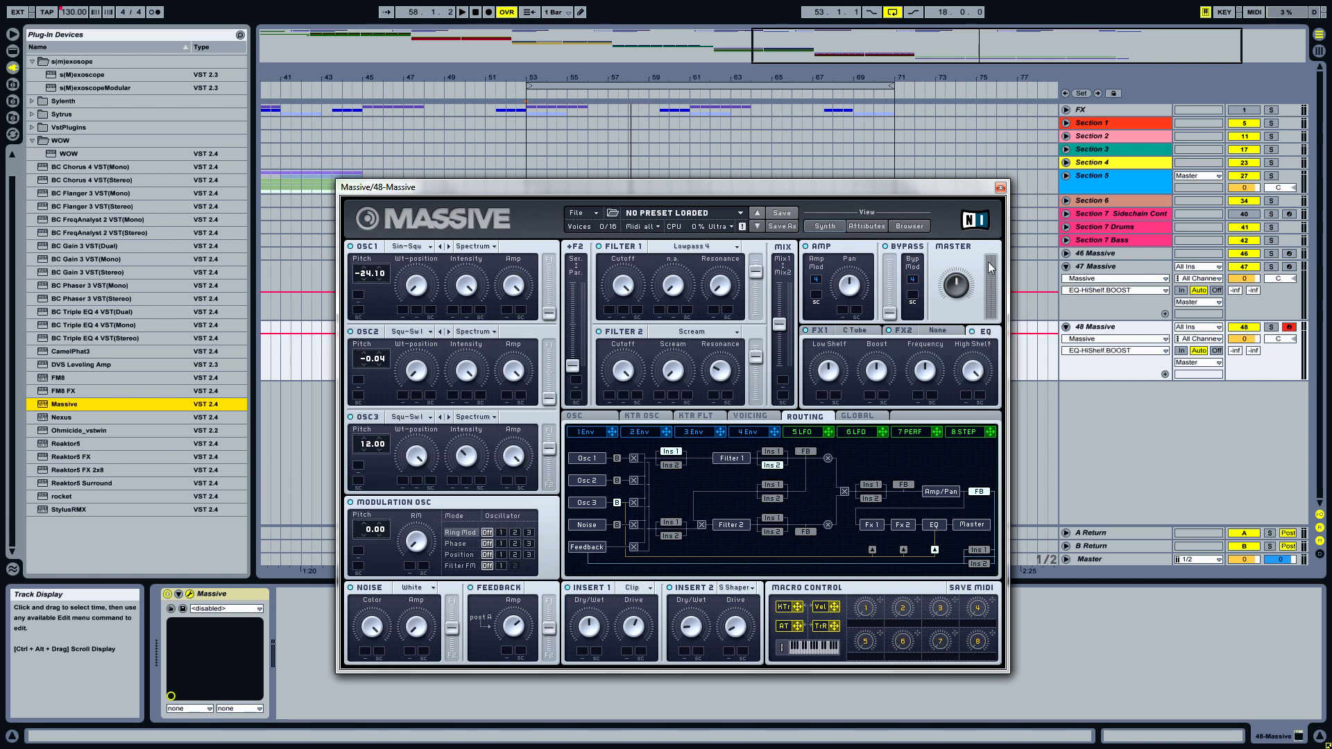
{"action": "left_click_drag", "start_coordinate": [927, 386], "coordinate": [834, 354]}
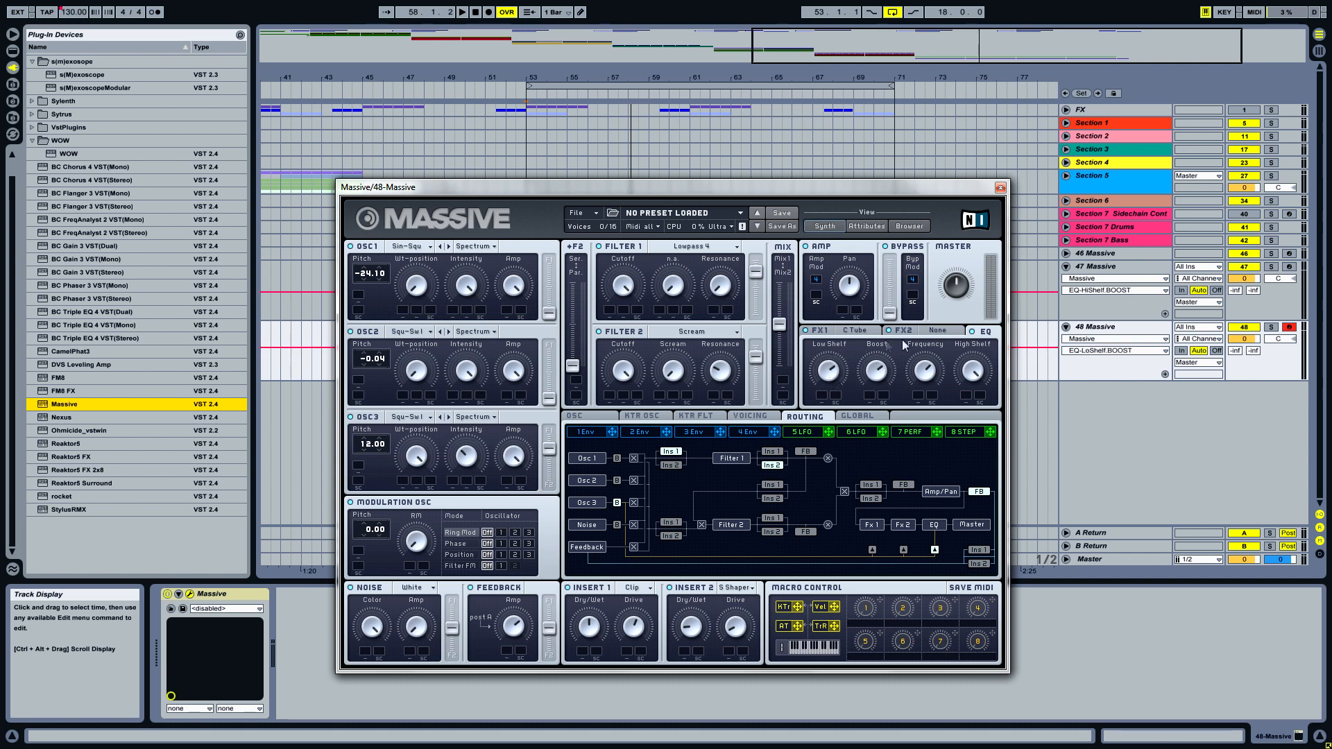
- Set FX2 to Phaser and adjust its dry/wet, rate, feedback and depth
{"action": "left_click", "coordinate": [929, 332]}
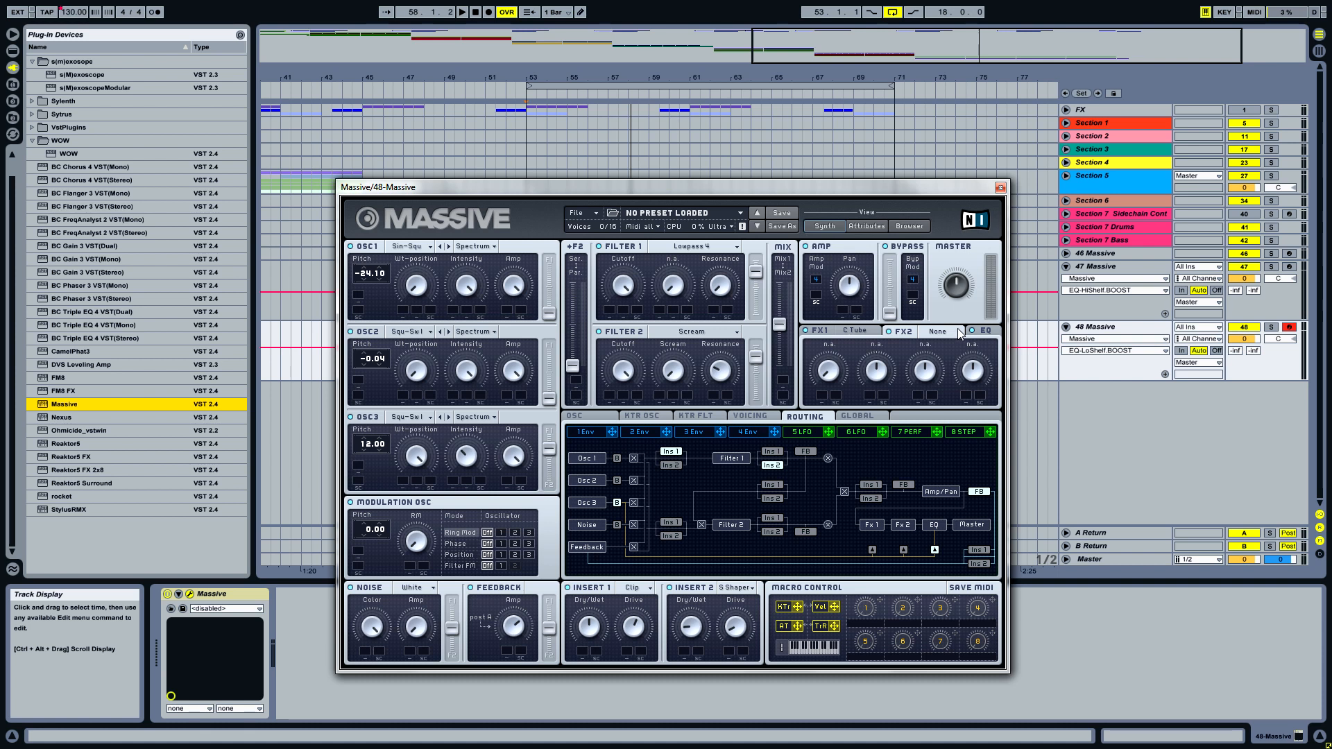
{"action": "left_click", "coordinate": [938, 332]}
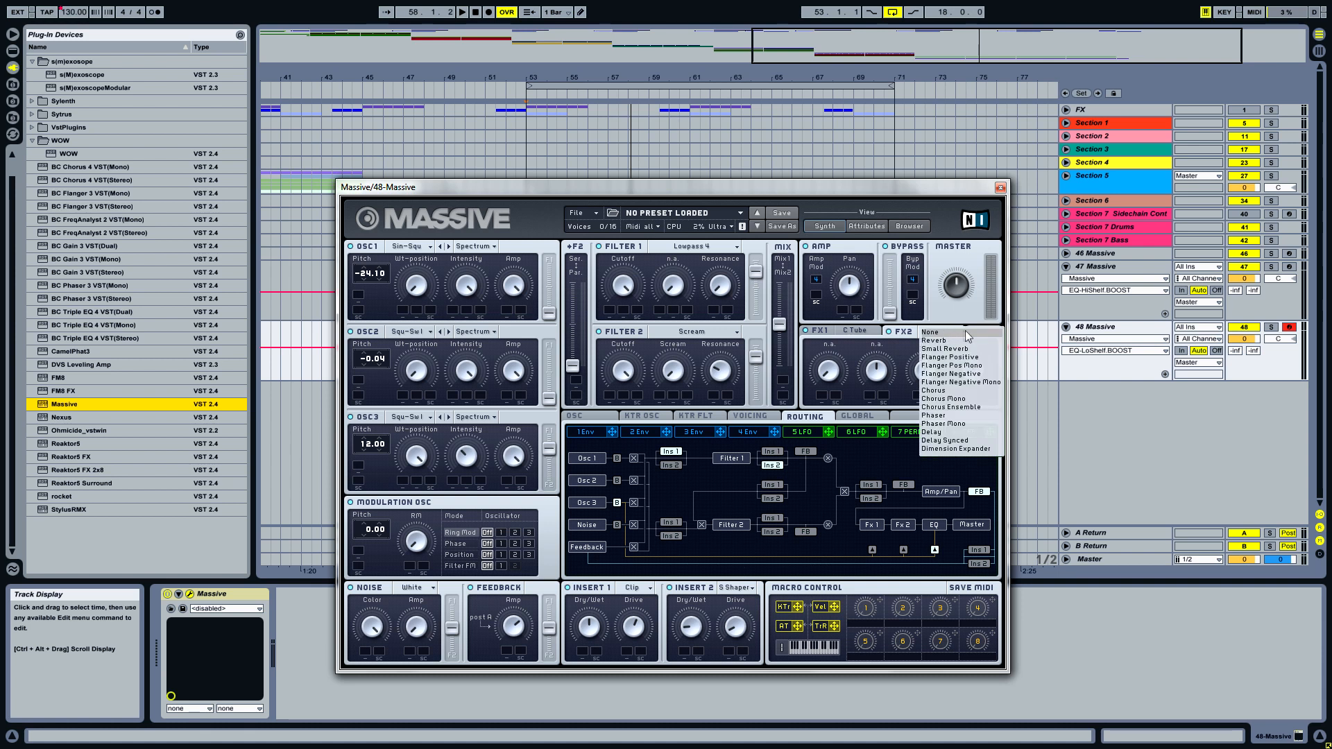
{"action": "left_click", "coordinate": [937, 415]}
{"action": "left_click_drag", "start_coordinate": [838, 375], "coordinate": [970, 366]}
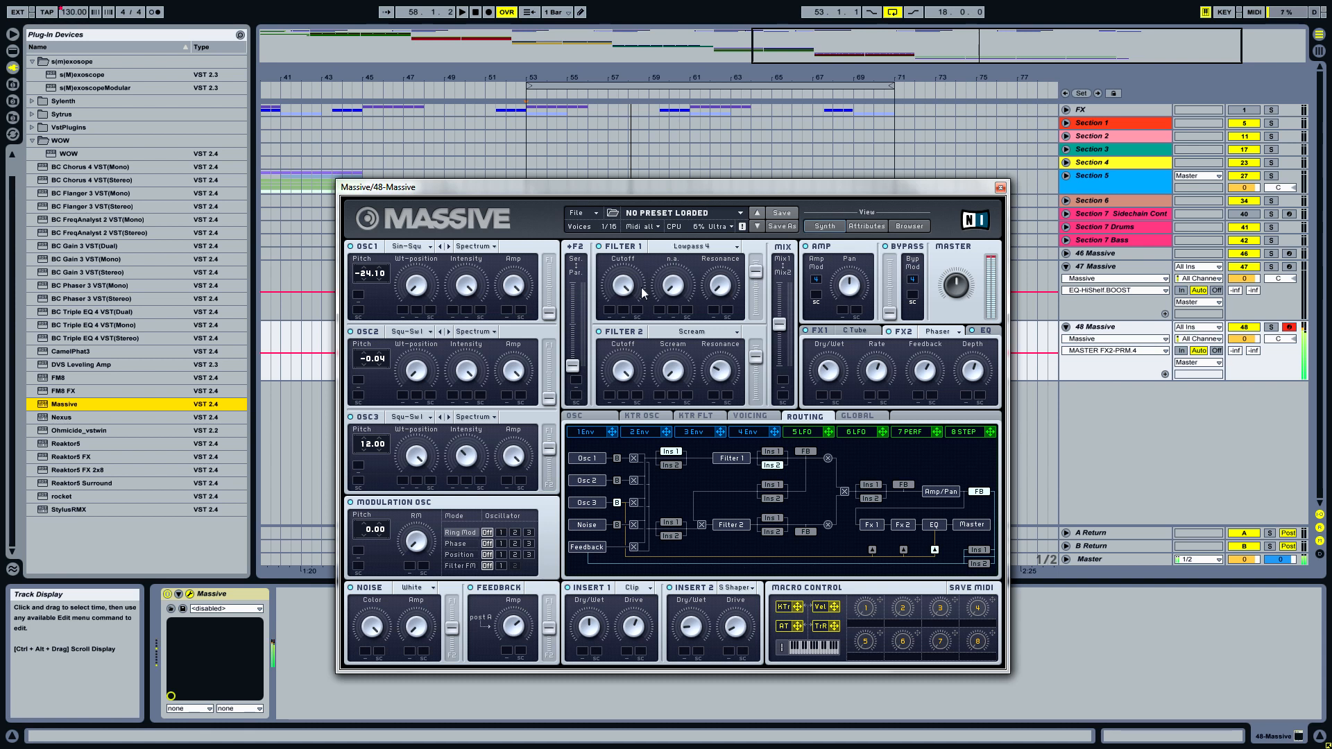
- Adjust Filter 1's cutoff and close the Massive plugin window
{"action": "left_click_drag", "start_coordinate": [633, 284], "coordinate": [644, 175]}
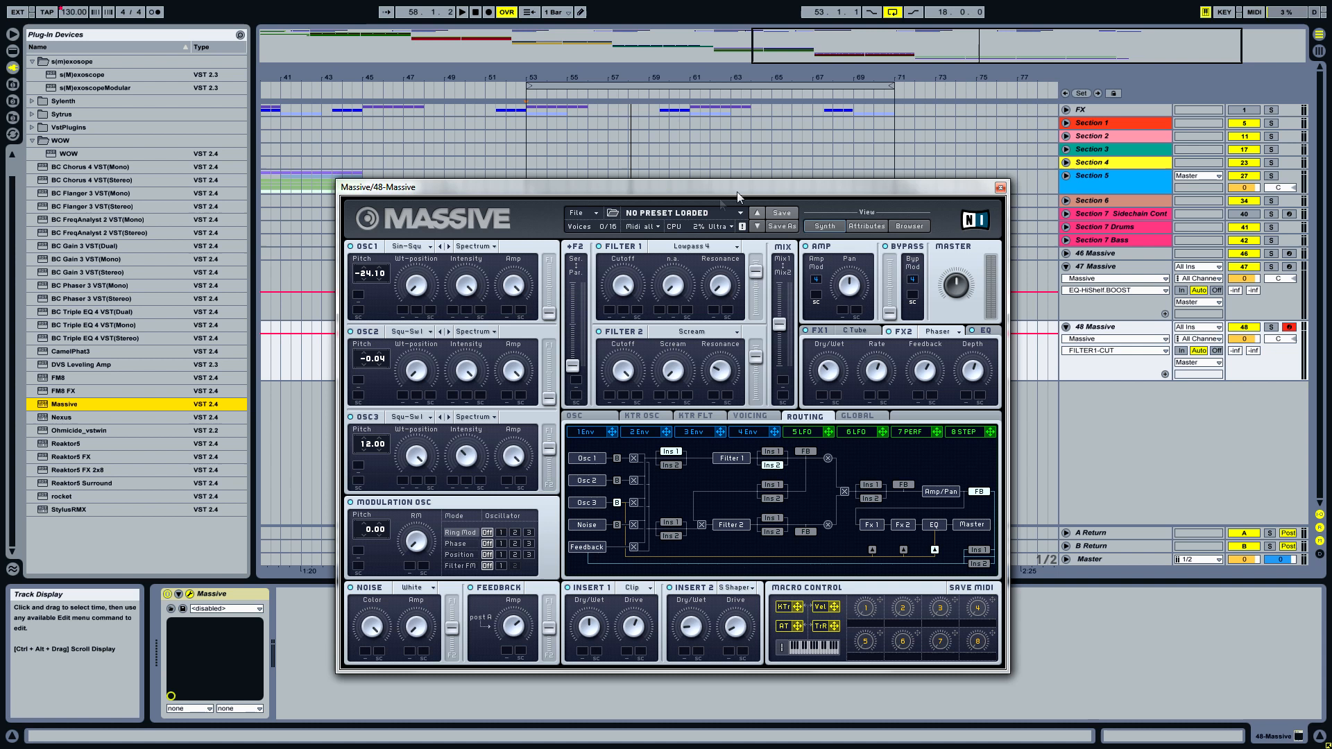
{"action": "left_click", "coordinate": [1000, 187]}
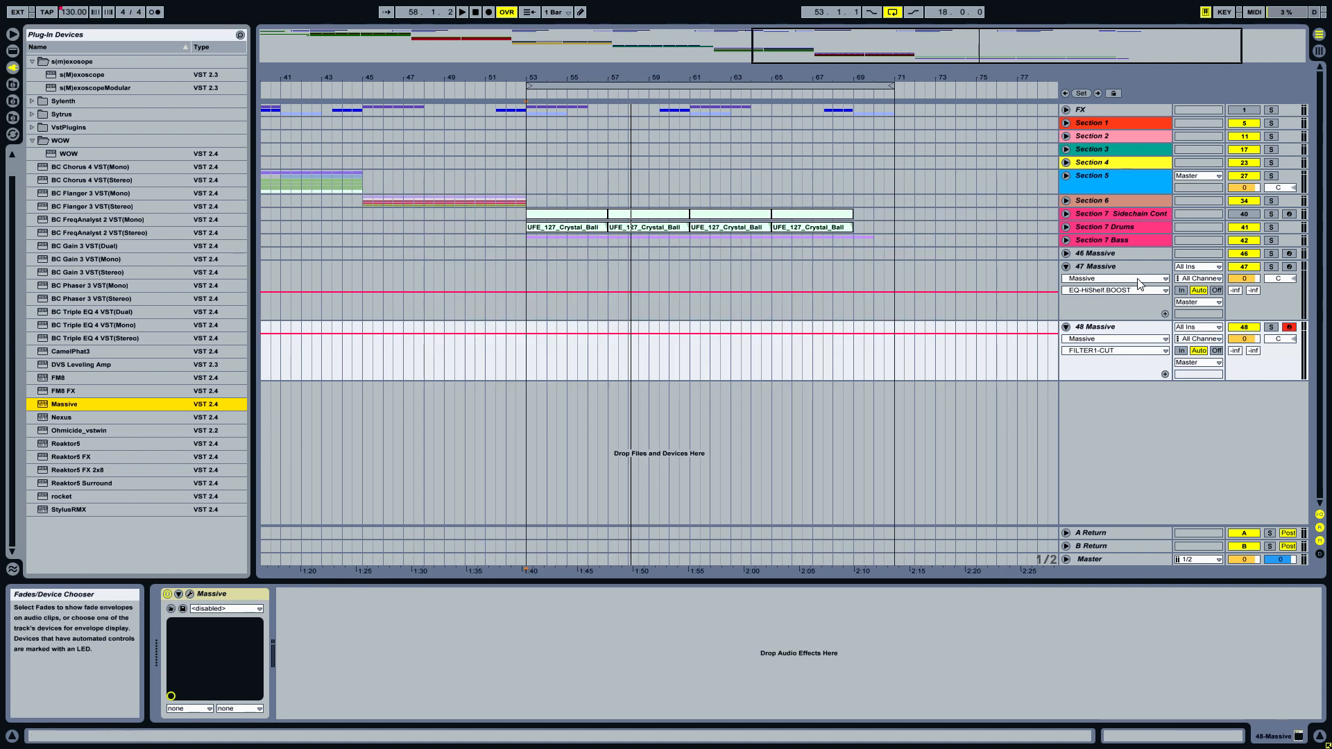
- Fold the 47 Massive and 48 Massive tracks, and unfold the Section 7 Bass group to inspect Bass Layer 1's first clip
{"action": "left_click", "coordinate": [1065, 266]}
{"action": "left_click", "coordinate": [1066, 280]}
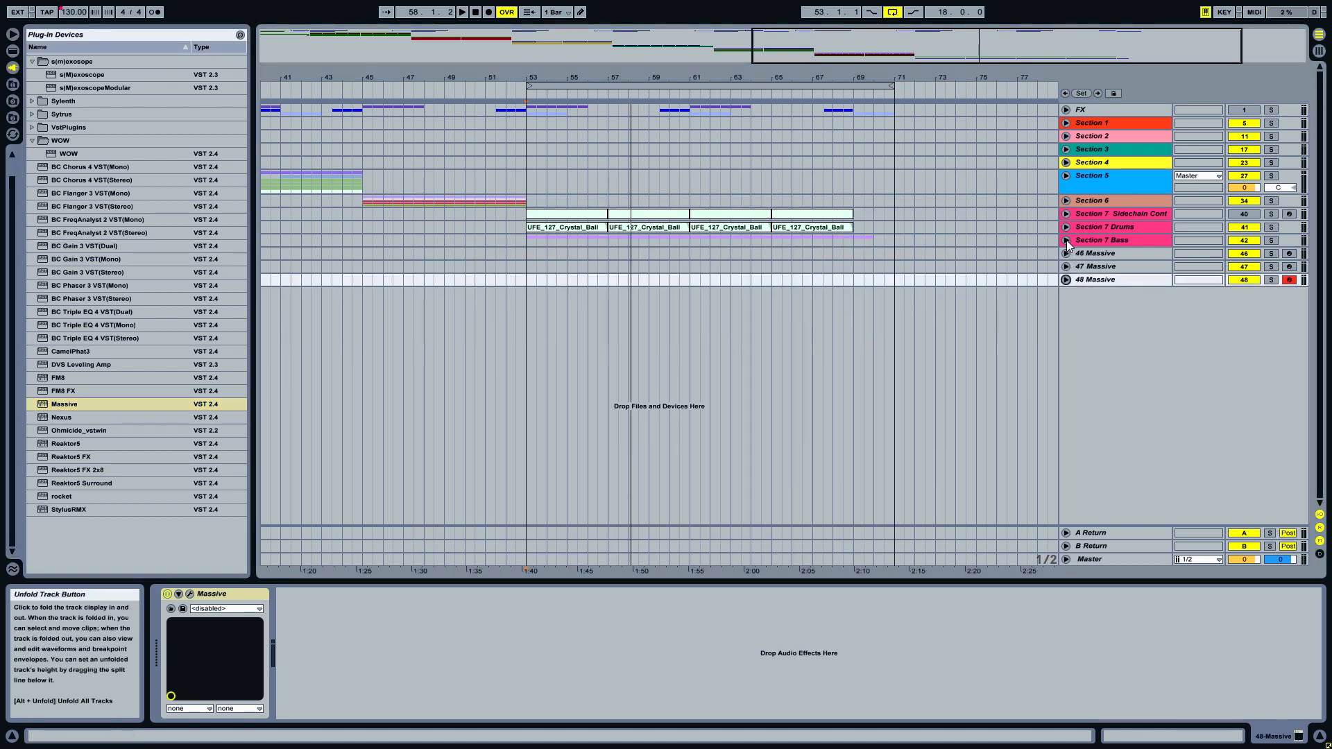
{"action": "left_click", "coordinate": [1066, 240]}
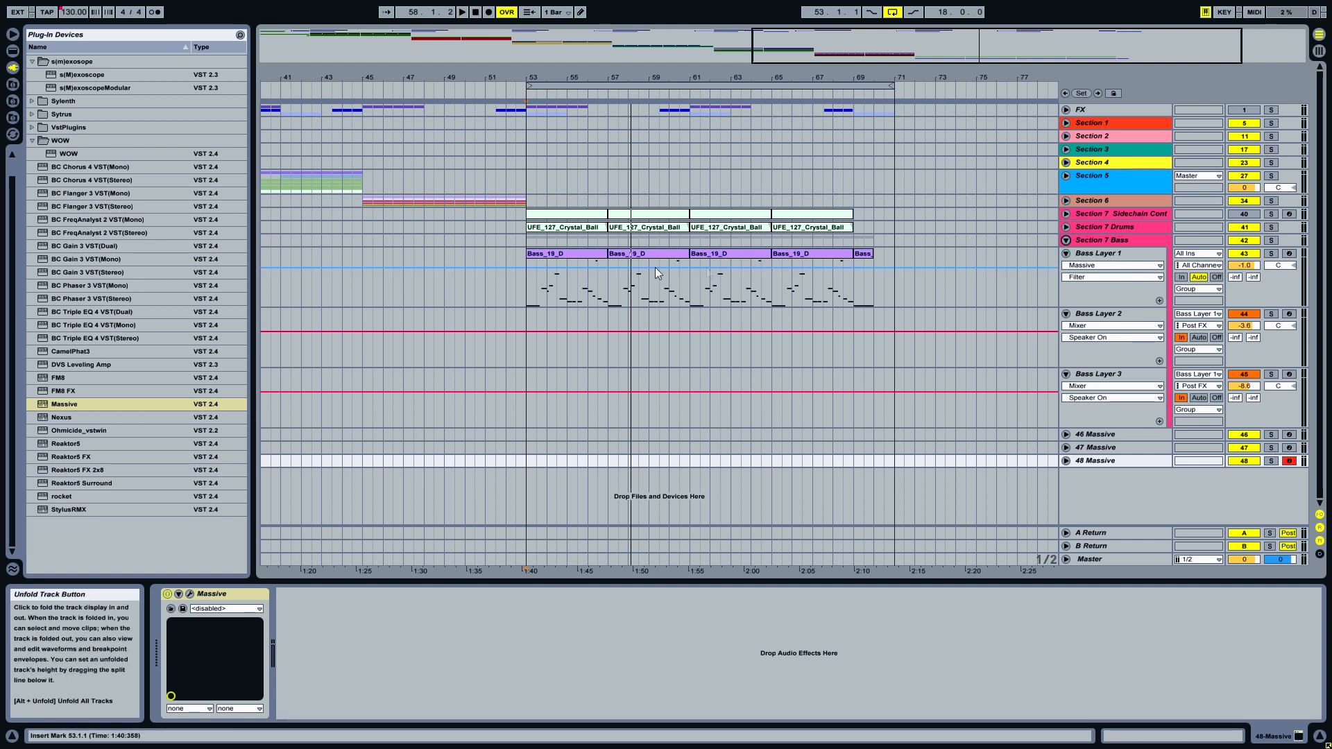
{"action": "left_click", "coordinate": [590, 257]}
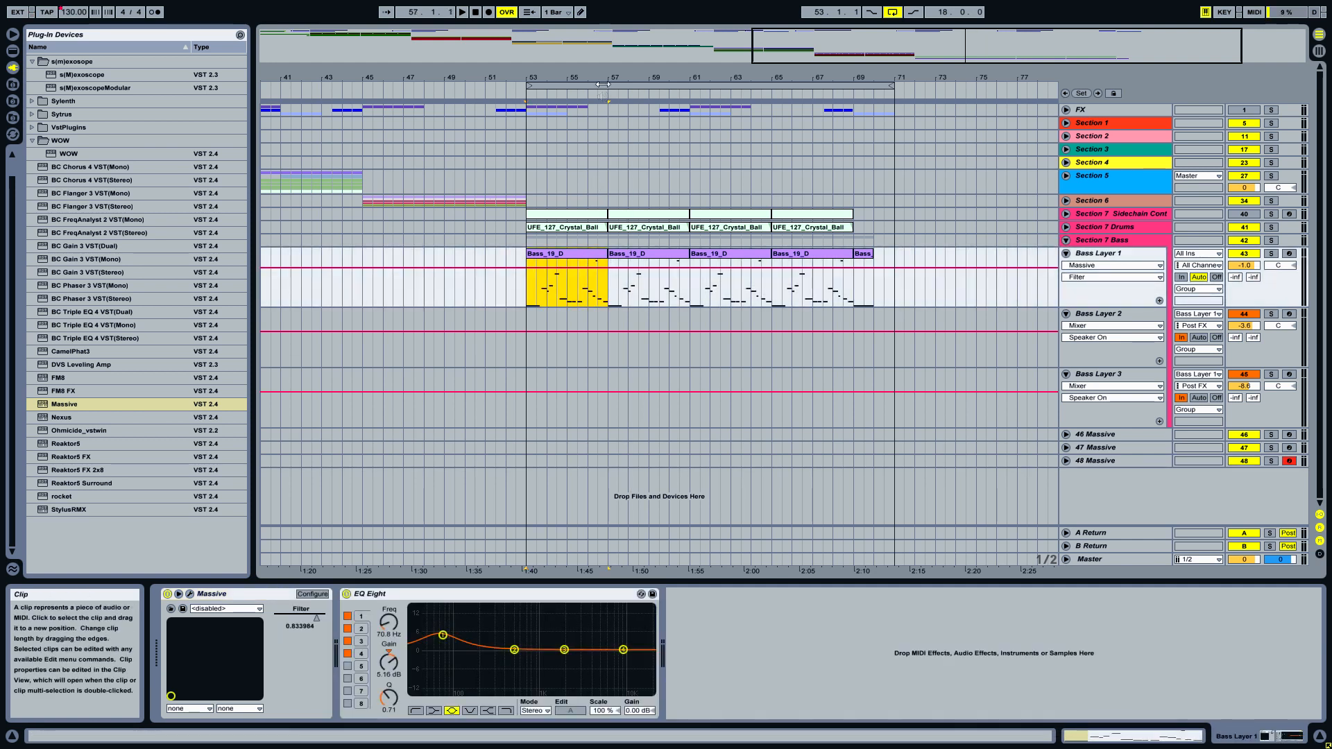
{"action": "left_click_drag", "start_coordinate": [605, 78], "coordinate": [524, 75]}
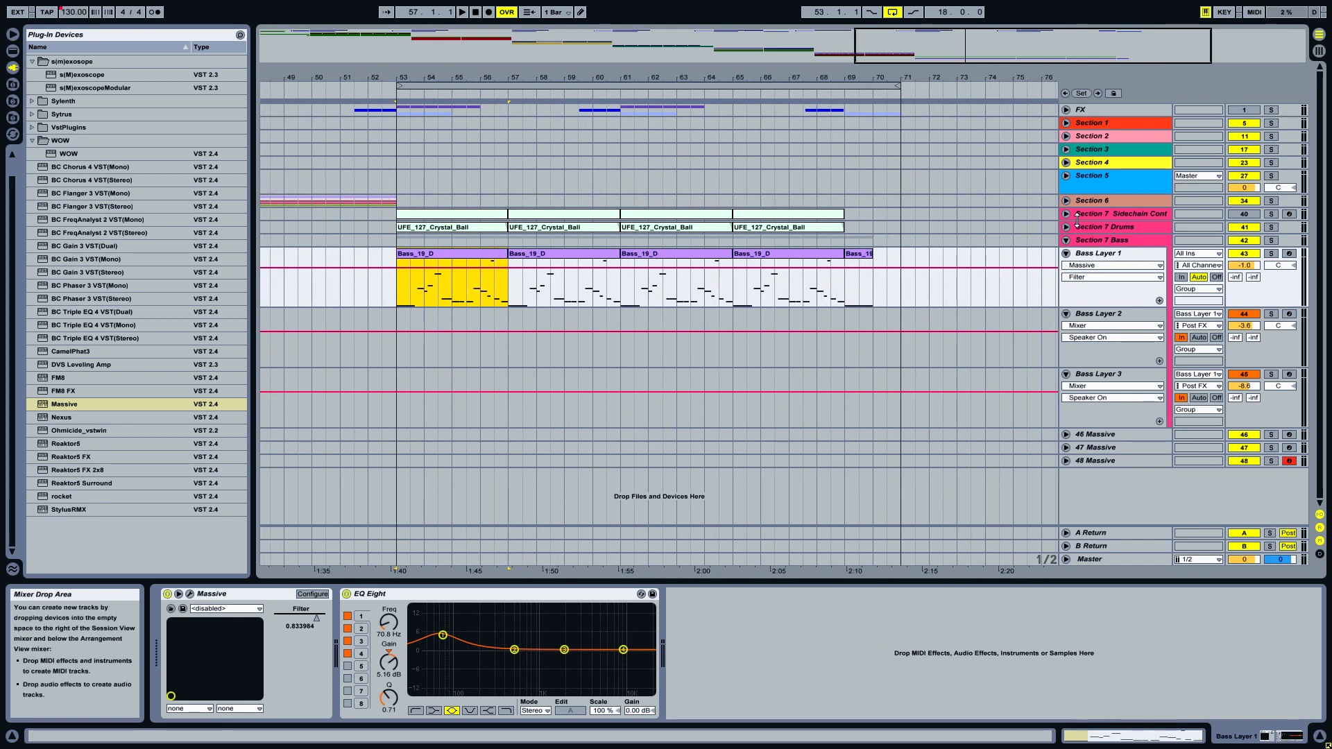
- Group the 46, 47 and 48 Massive tracks and collapse the new group
{"action": "left_click", "coordinate": [1103, 435]}
{"action": "left_click", "coordinate": [1101, 461], "text": "shift"}
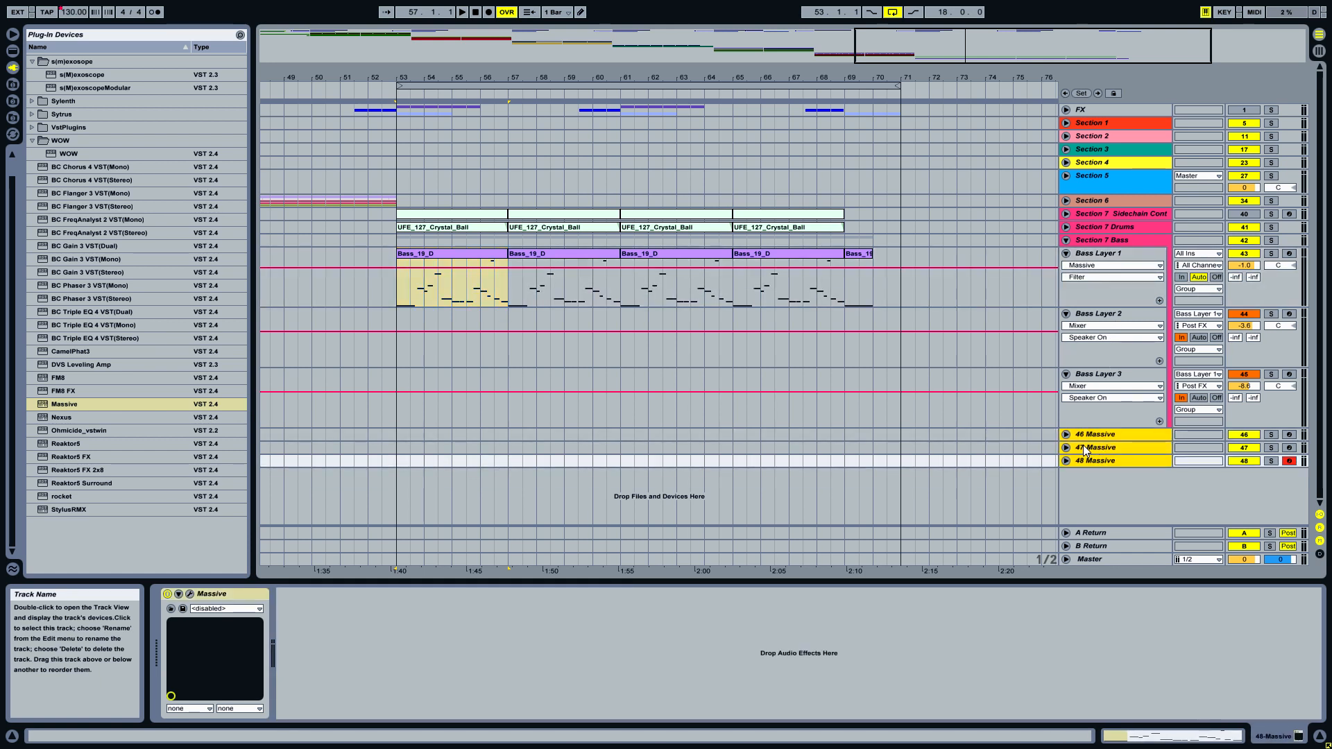
{"action": "key", "text": "ctrl+g"}
{"action": "left_click", "coordinate": [1066, 436]}
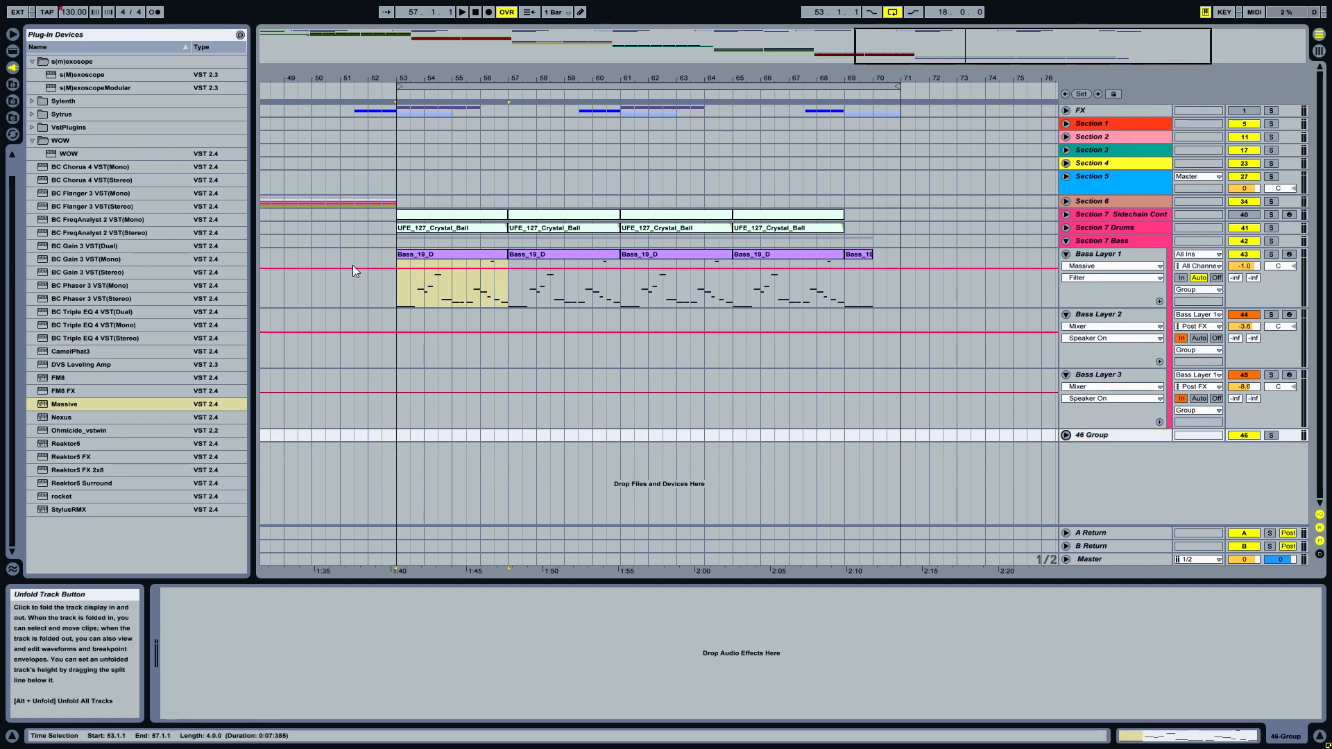
- Add a Compressor audio effect to the new group of Massive tracks
{"action": "left_click", "coordinate": [12, 50]}
{"action": "scroll", "coordinate": [139, 208], "scroll_direction": "up", "scroll_amount": 3}
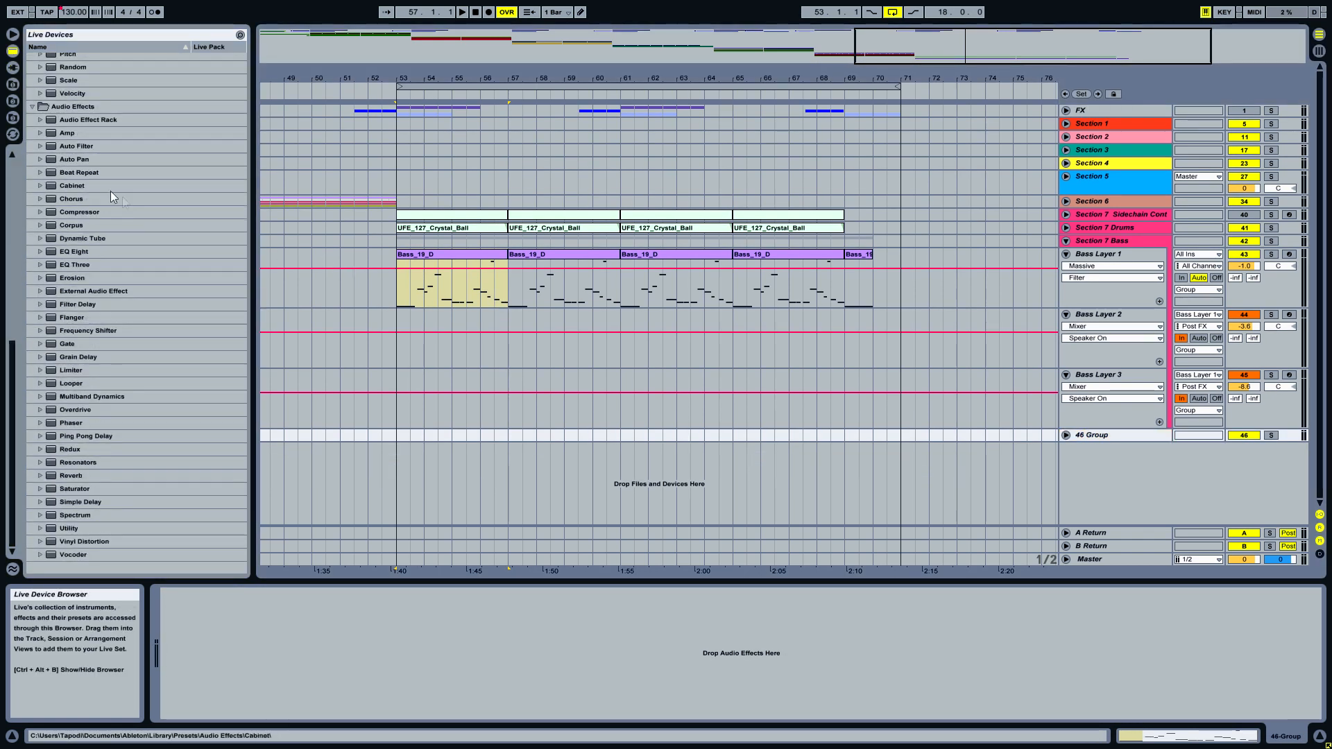
{"action": "left_click", "coordinate": [93, 212]}
{"action": "left_click_drag", "start_coordinate": [137, 237], "coordinate": [1104, 437]}
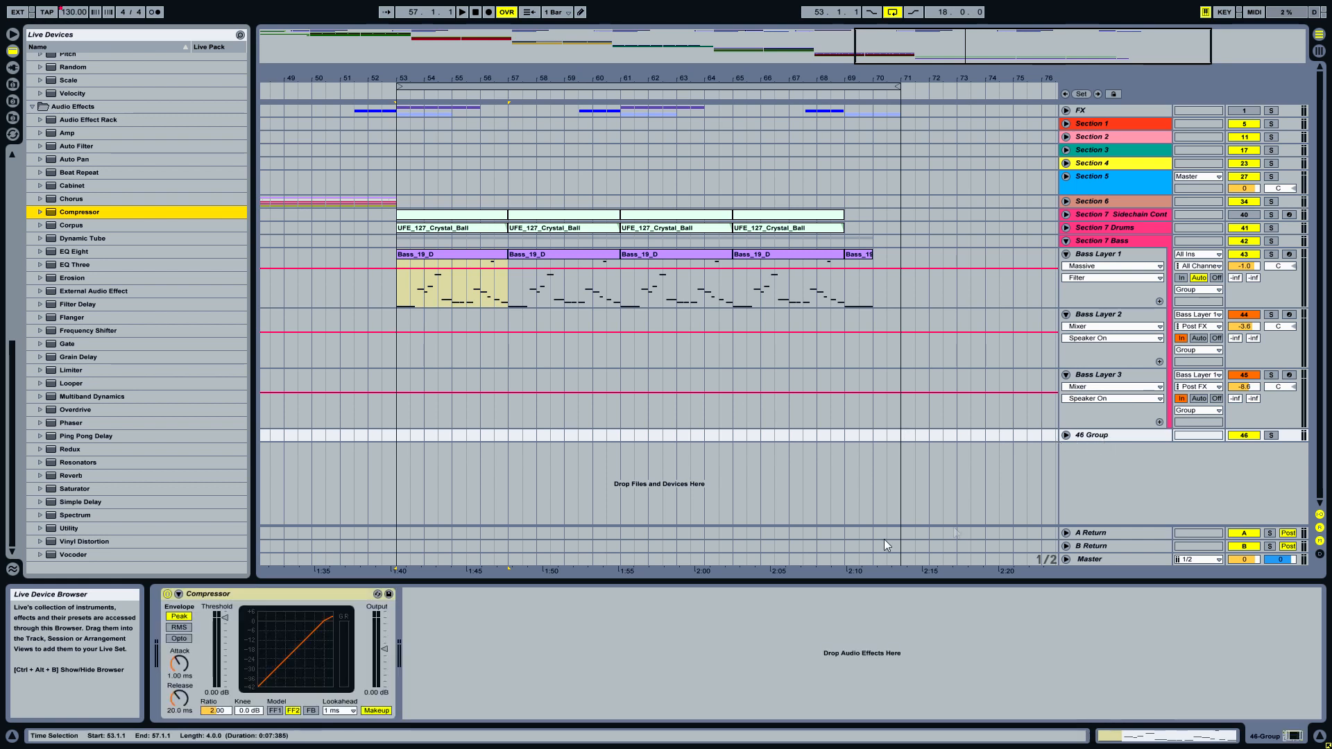
- Enable the Compressor's external sidechain and set its audio source to 13-Audio
{"action": "left_click", "coordinate": [178, 594]}
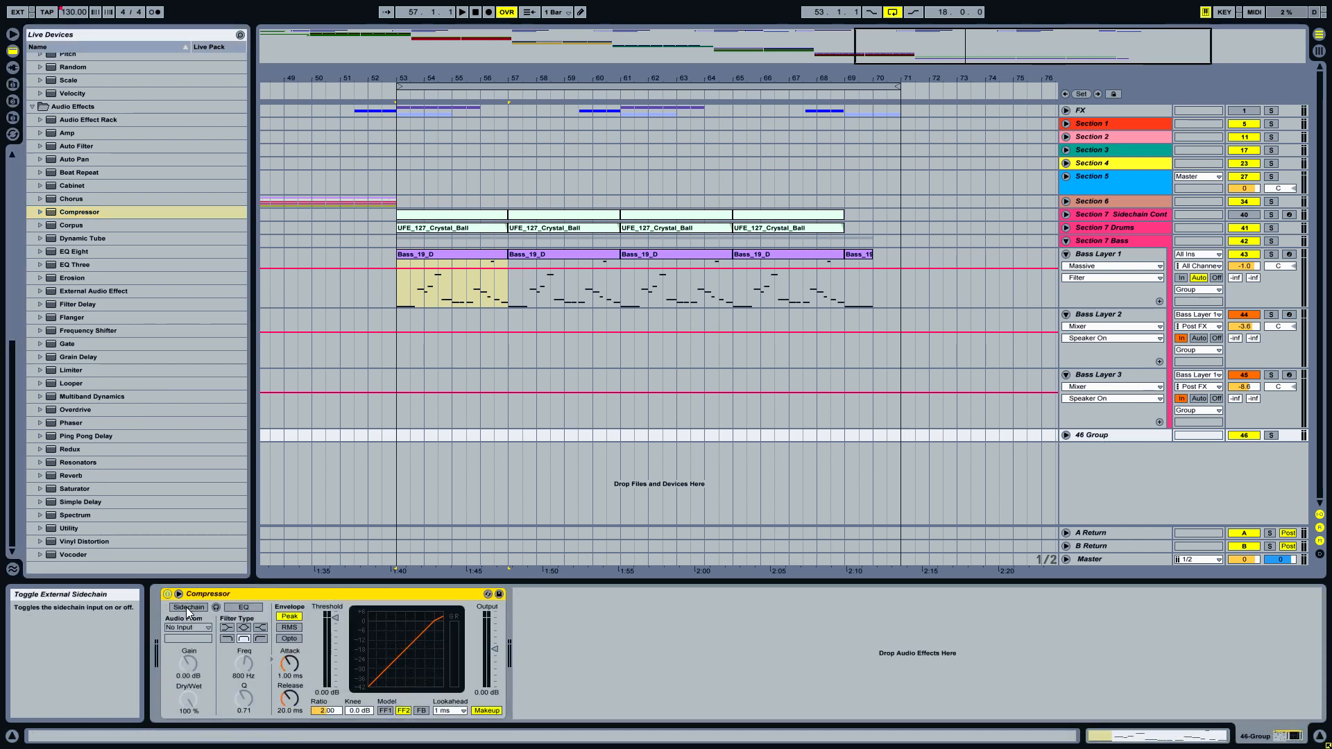
{"action": "left_click", "coordinate": [186, 607]}
{"action": "left_click", "coordinate": [193, 627]}
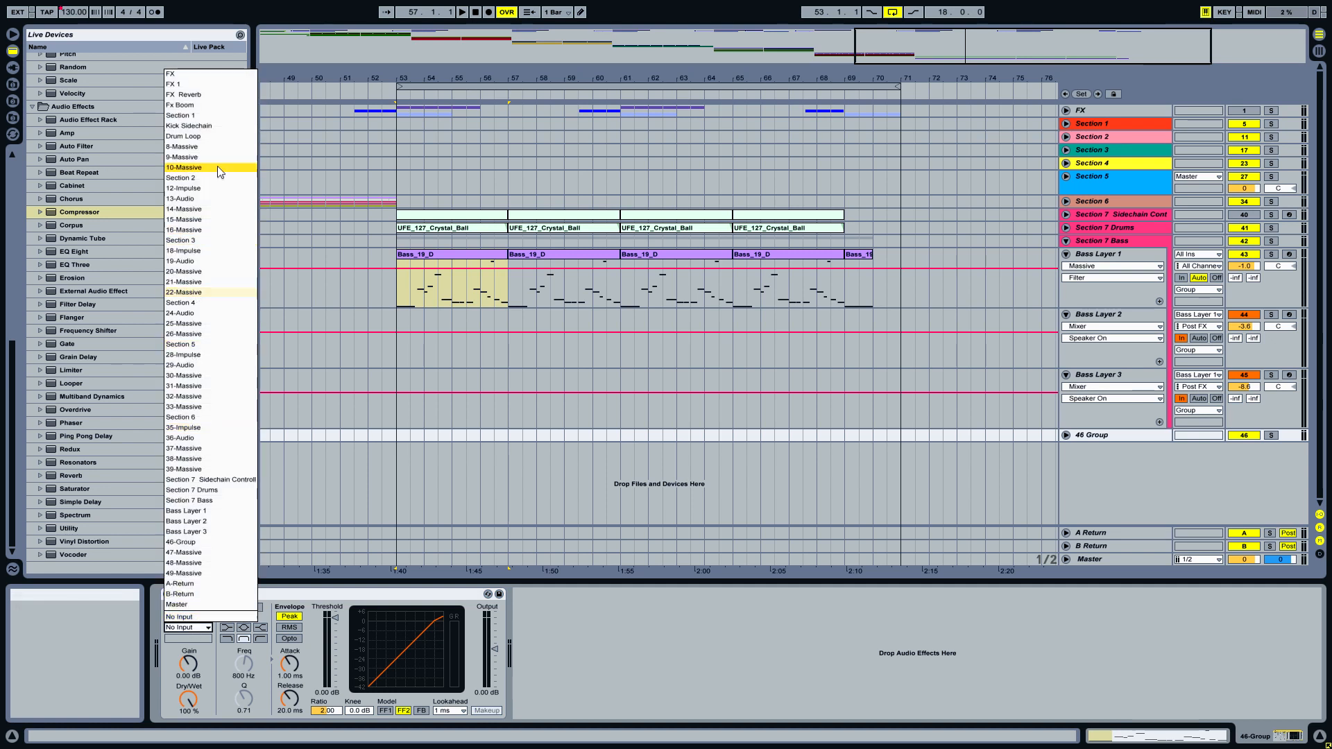
{"action": "left_click", "coordinate": [197, 200]}
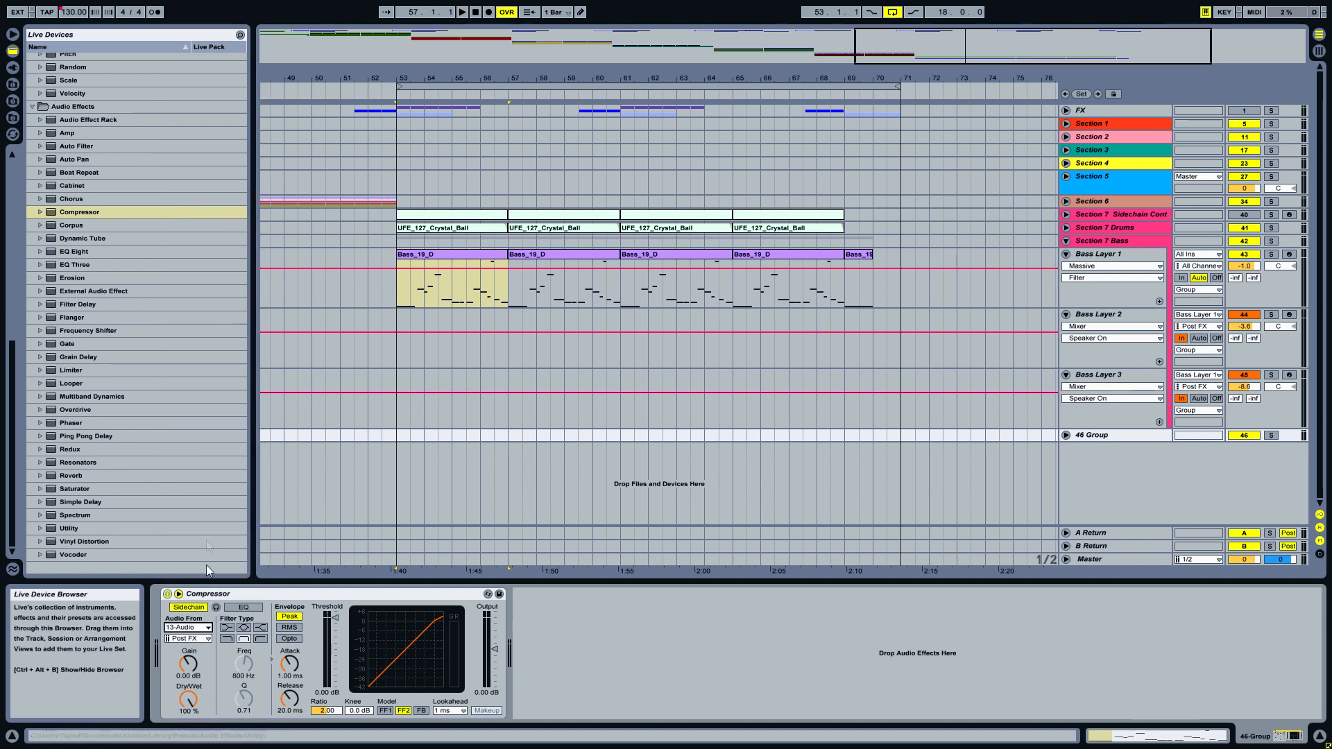